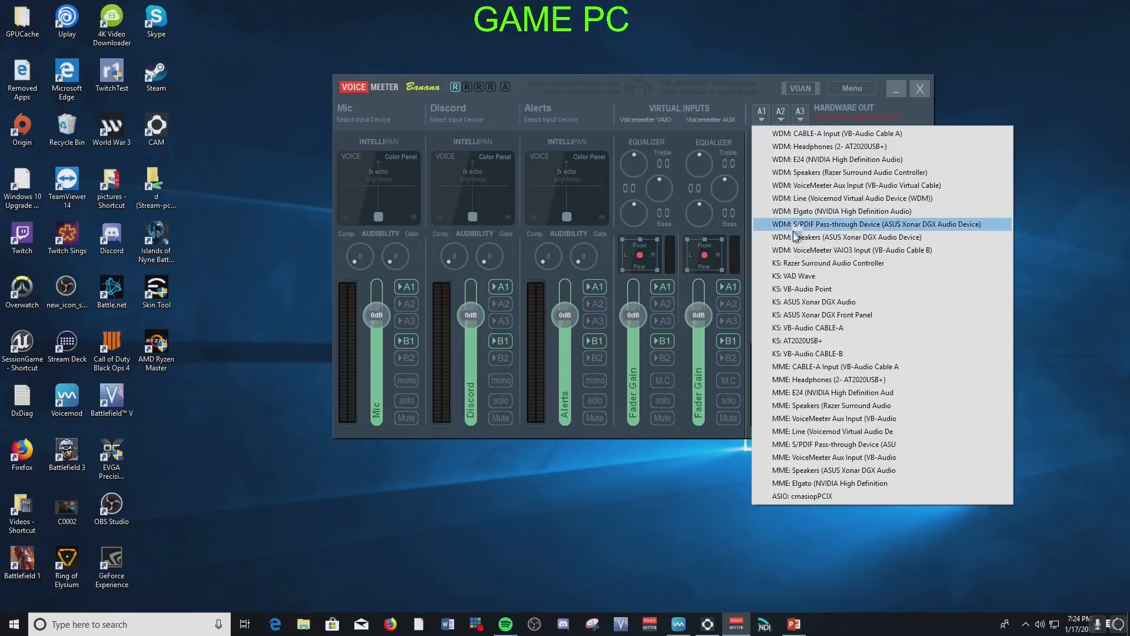
- Set the A1 hardware output to WDM: Speakers (ASUS Xonar DGX Audio Device) and the Mic input to MME: Microphone (2- AT2020USB+)
{"action": "left_click", "coordinate": [800, 238]}
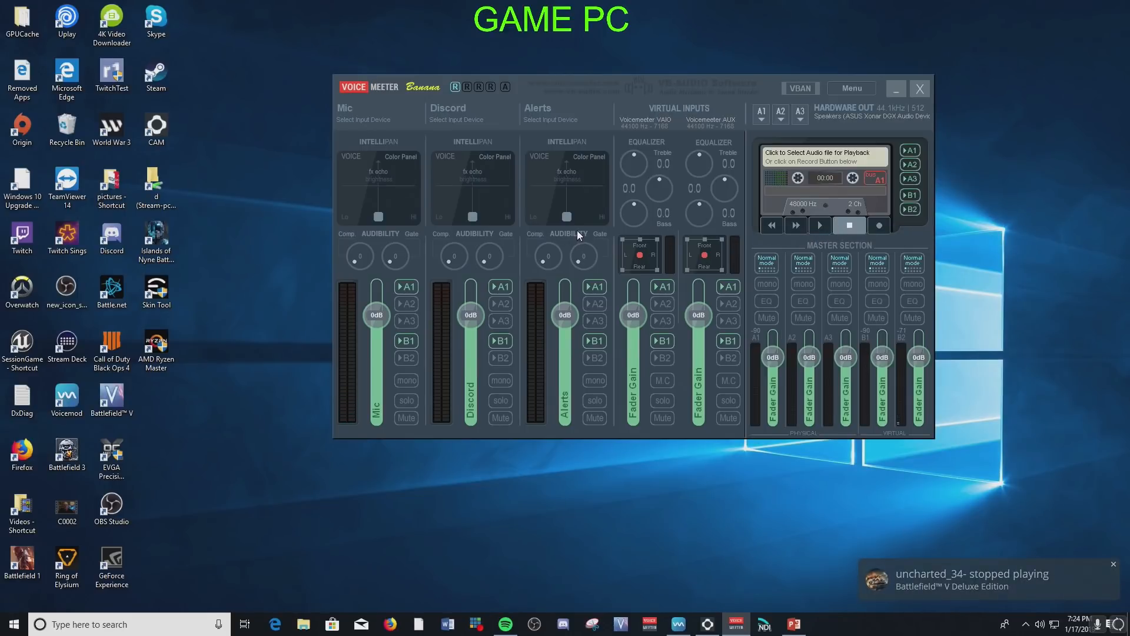
{"action": "left_click", "coordinate": [380, 122]}
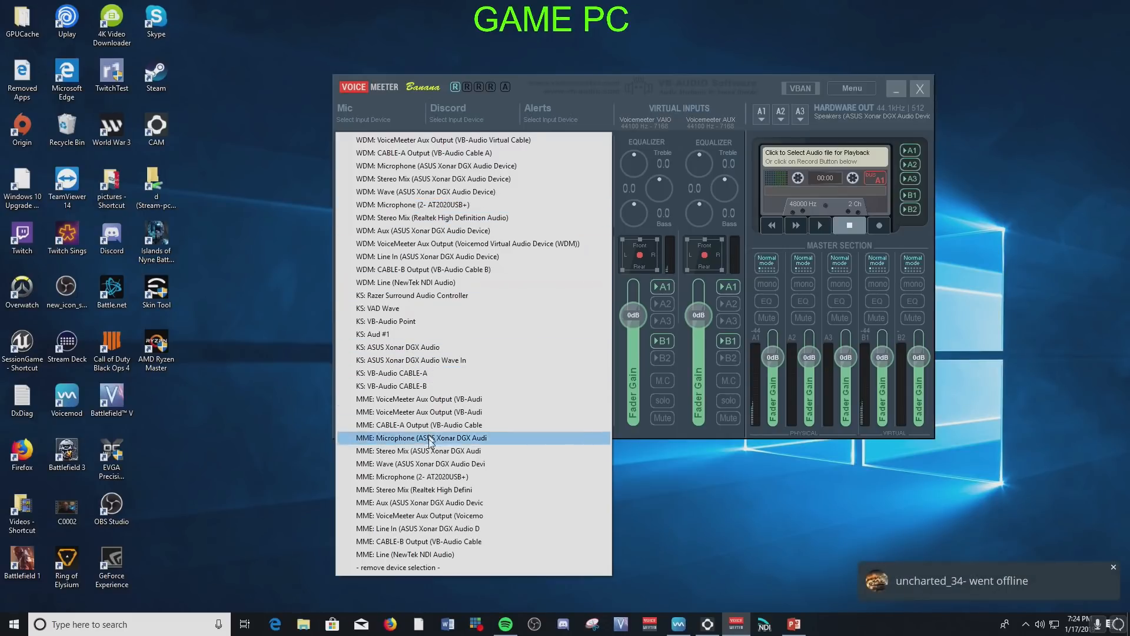
{"action": "left_click", "coordinate": [428, 476]}
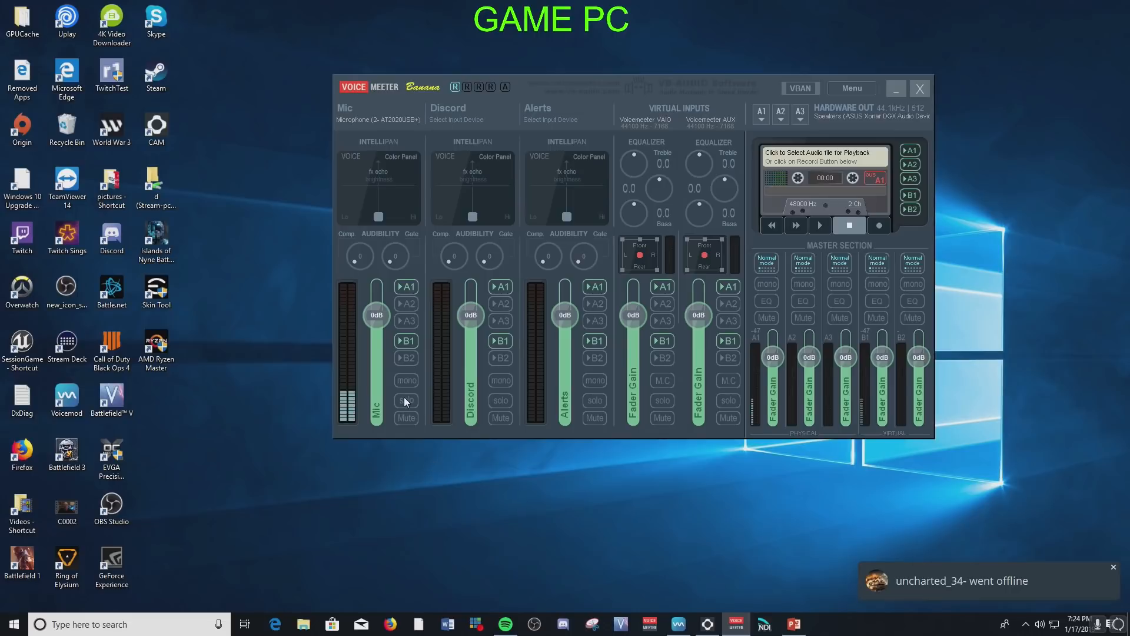
- Try the WDM version of Microphone (2- AT2020USB+) on the Mic input and switch back to the MME version
{"action": "left_click", "coordinate": [391, 117]}
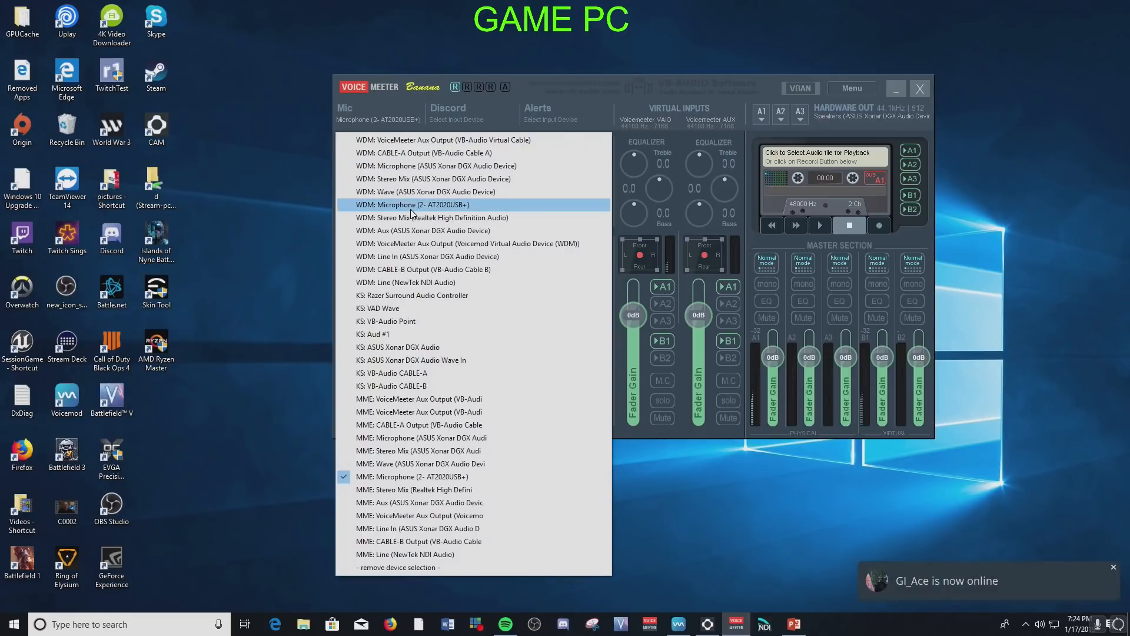
{"action": "left_click", "coordinate": [411, 208]}
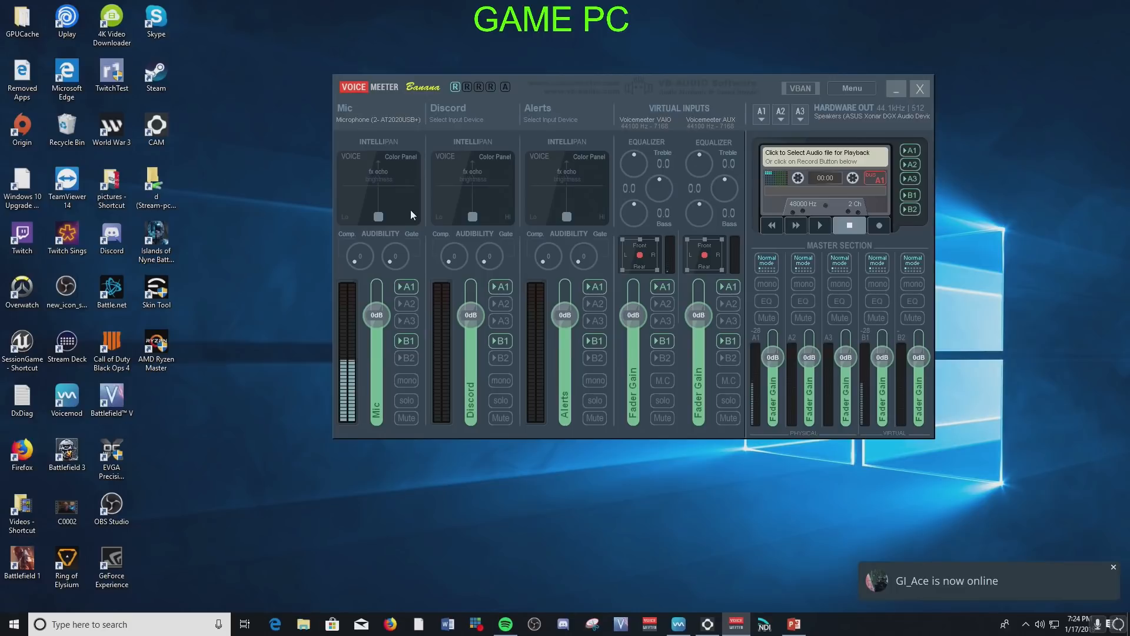
{"action": "left_click", "coordinate": [394, 119]}
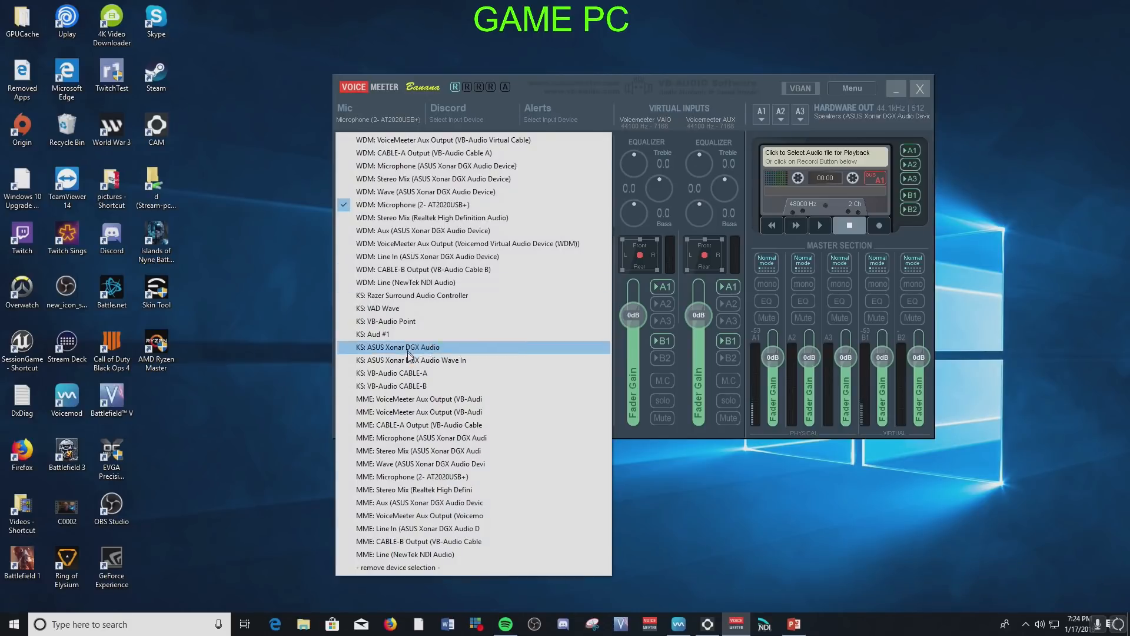
{"action": "left_click", "coordinate": [439, 476]}
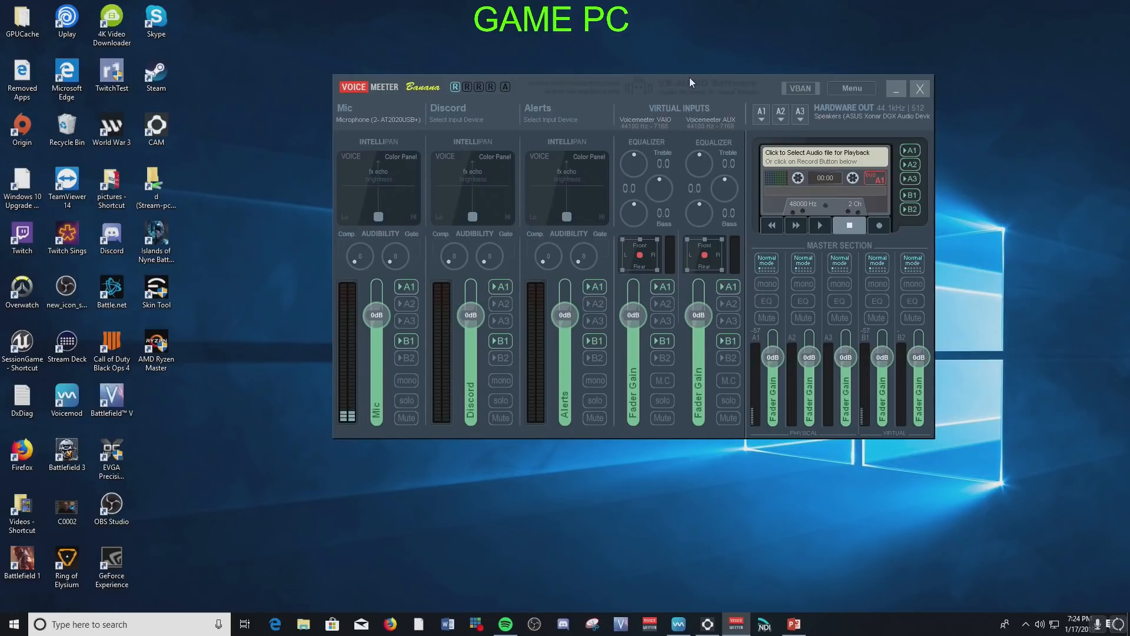
- Open the VBAN network configuration, turn on the first outgoing stream, and place the window so the Mic strip stays accessible
{"action": "left_click", "coordinate": [801, 88]}
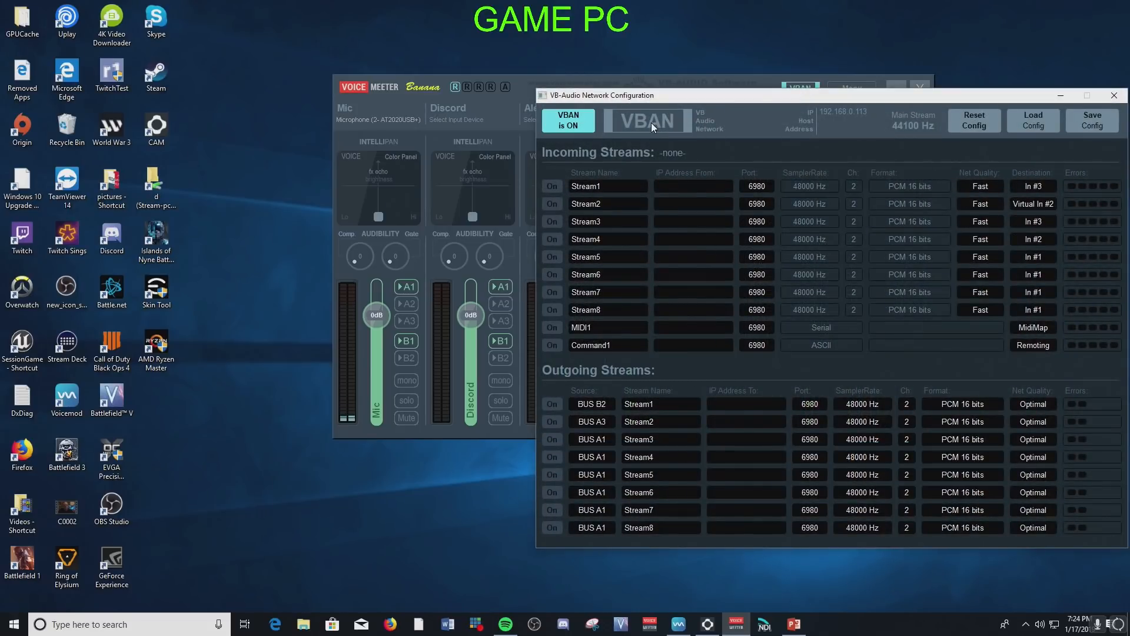
{"action": "left_click_drag", "start_coordinate": [728, 99], "coordinate": [559, 62]}
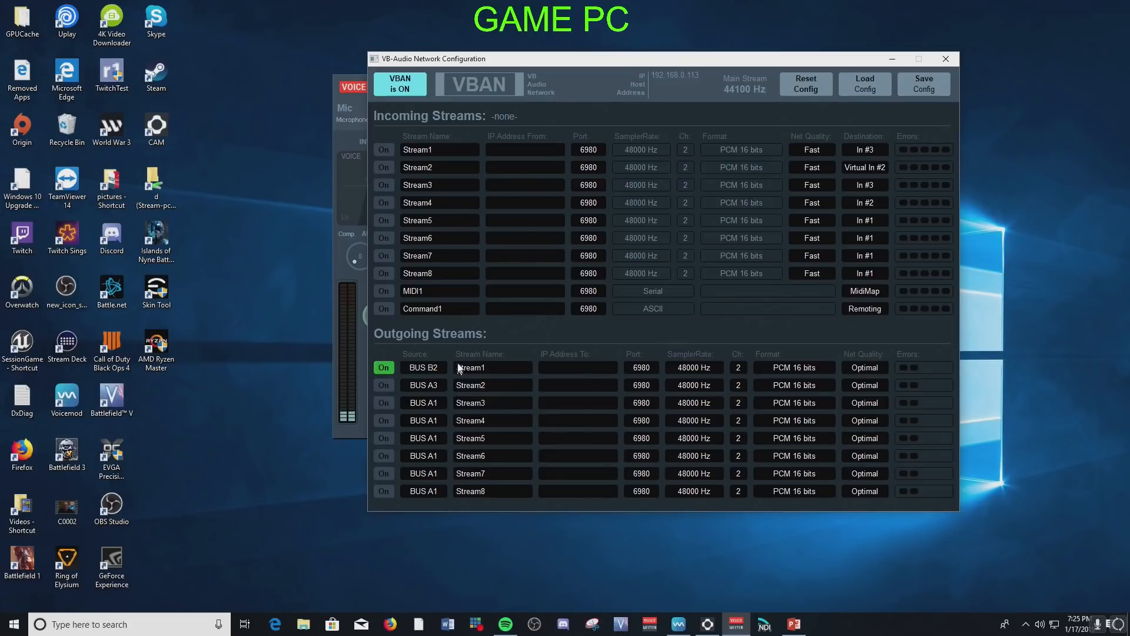
{"action": "left_click_drag", "start_coordinate": [520, 66], "coordinate": [714, 80]}
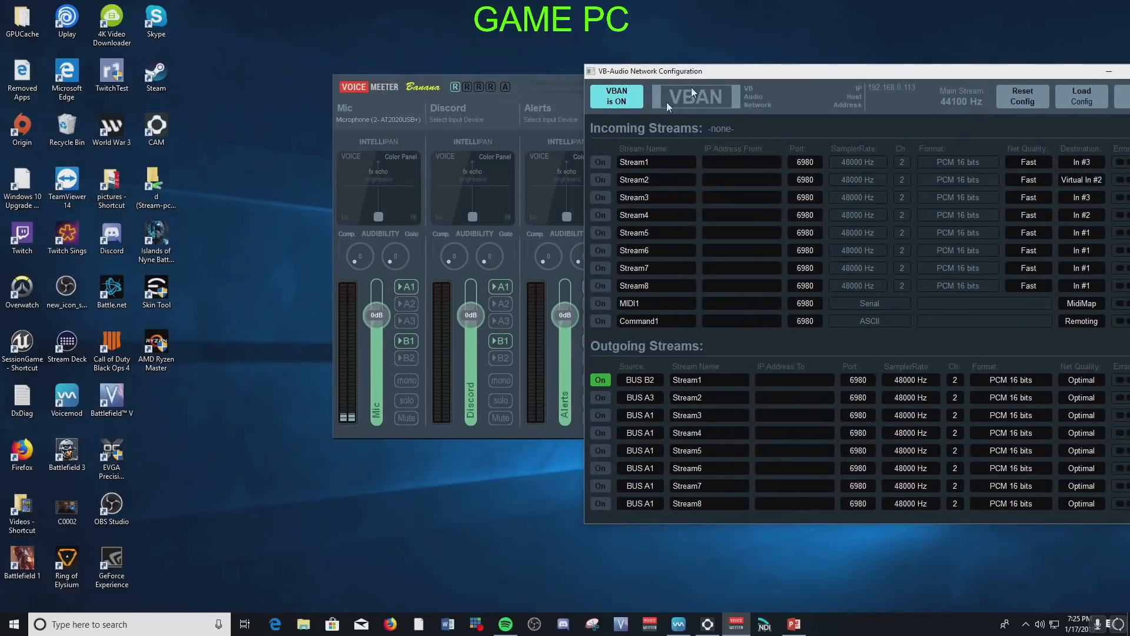
- Route the Mic strip only to B2, switching off its A1 and B1 outputs
{"action": "left_click", "coordinate": [406, 286]}
{"action": "left_click", "coordinate": [407, 340]}
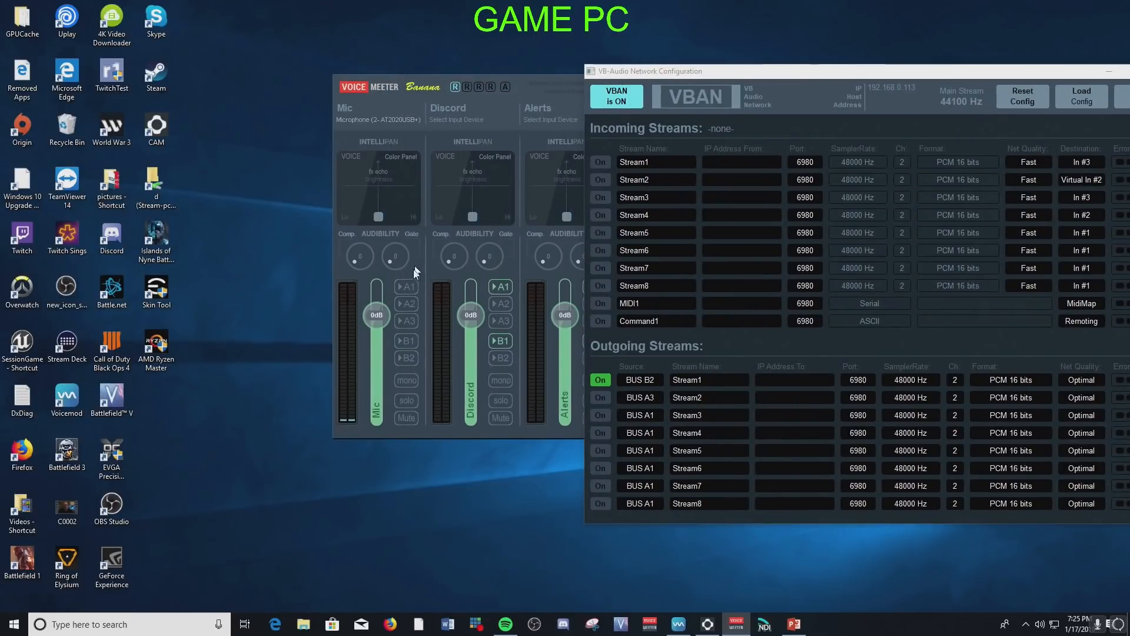
{"action": "left_click", "coordinate": [407, 358]}
- Set the first outgoing stream's source to BUS B2 and name the stream Mic
{"action": "left_click", "coordinate": [640, 380]}
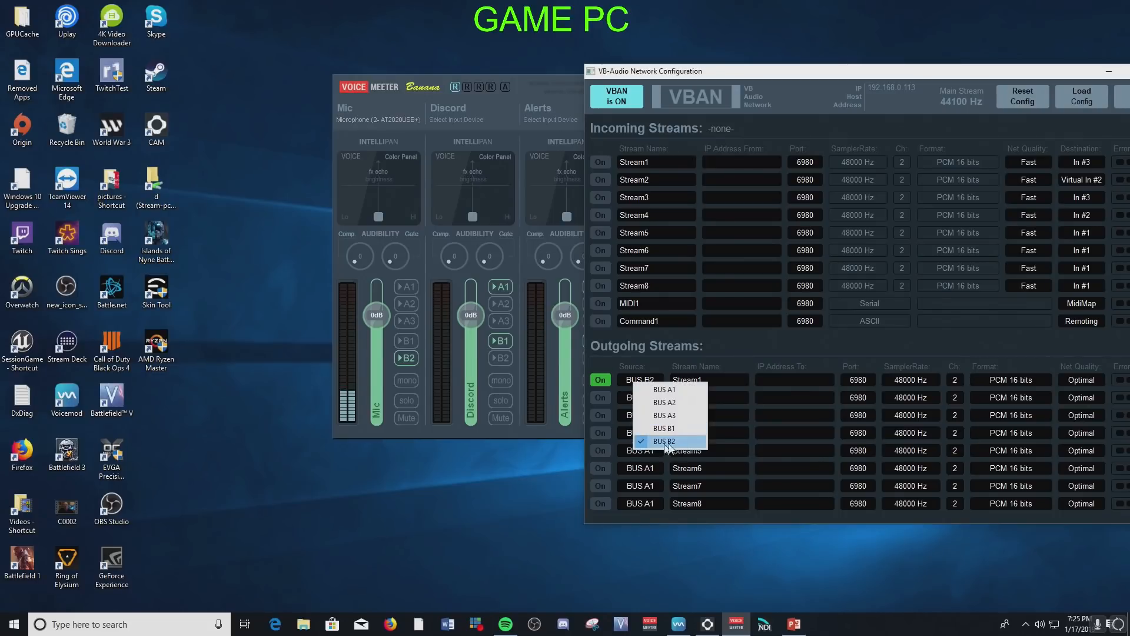
{"action": "left_click", "coordinate": [675, 441]}
{"action": "left_click", "coordinate": [704, 380]}
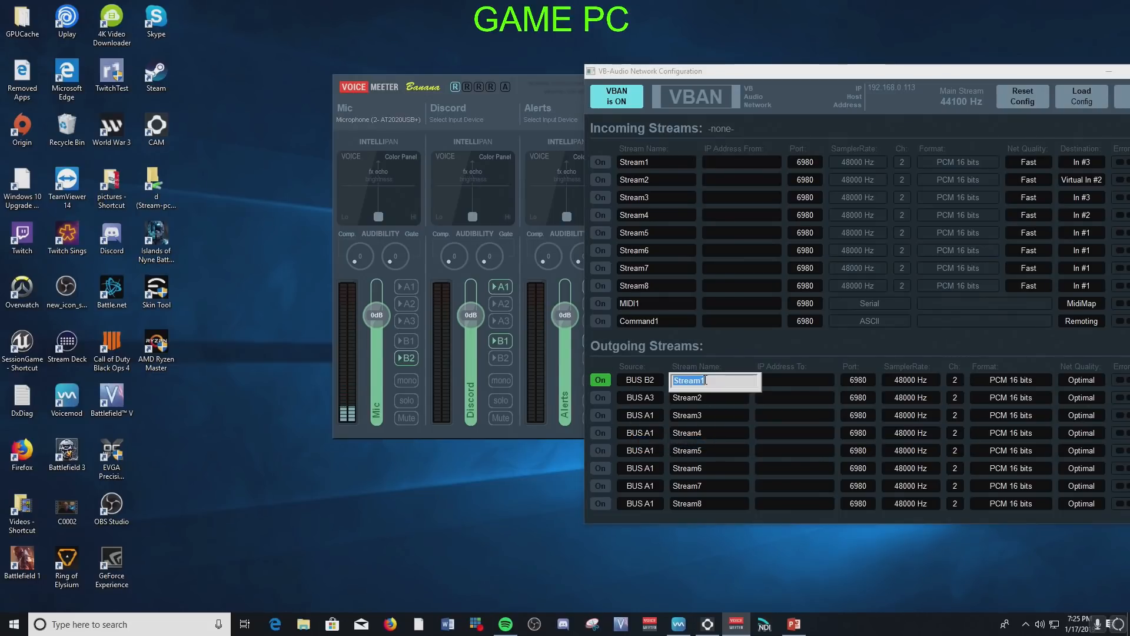
{"action": "type", "text": "Mioc"}
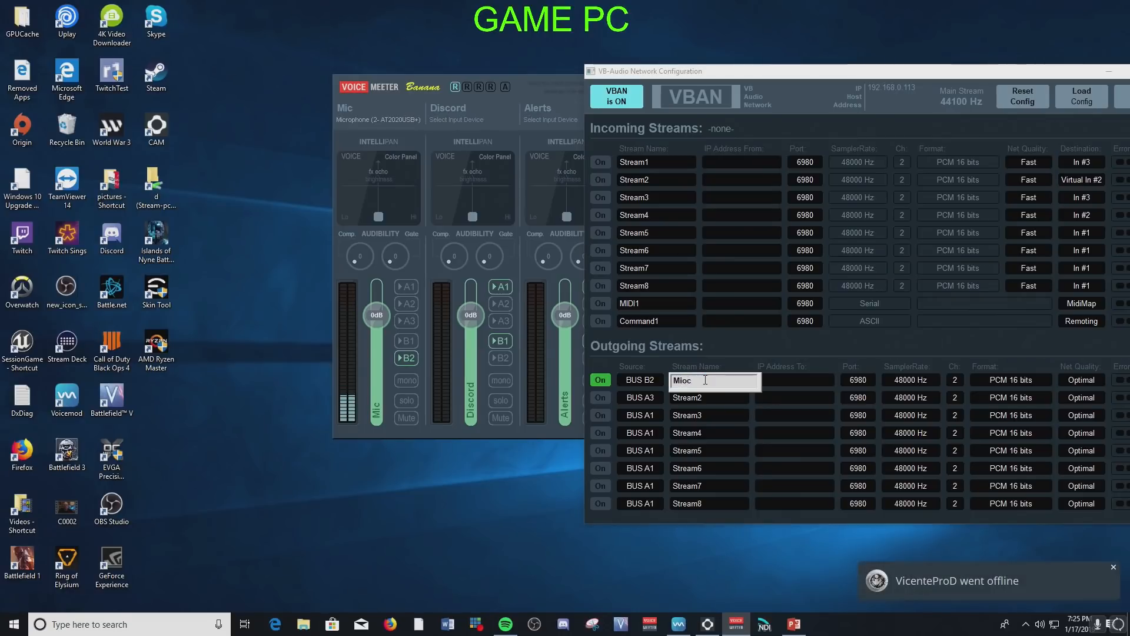
{"action": "key", "text": "BackSpace"}
{"action": "key", "text": "BackSpace"}
{"action": "type", "text": "c"}
{"action": "key", "text": "Return"}
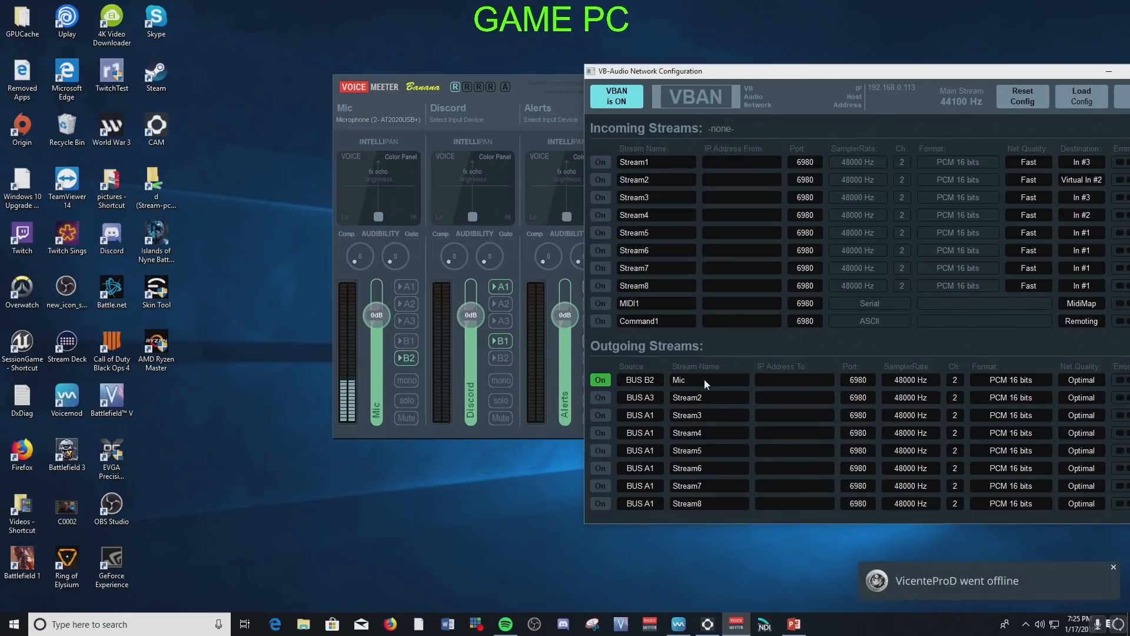
- Set the outgoing Mic stream's destination IP address to 192.168.0.112
{"action": "left_click", "coordinate": [767, 380]}
{"action": "type", "text": "1922"}
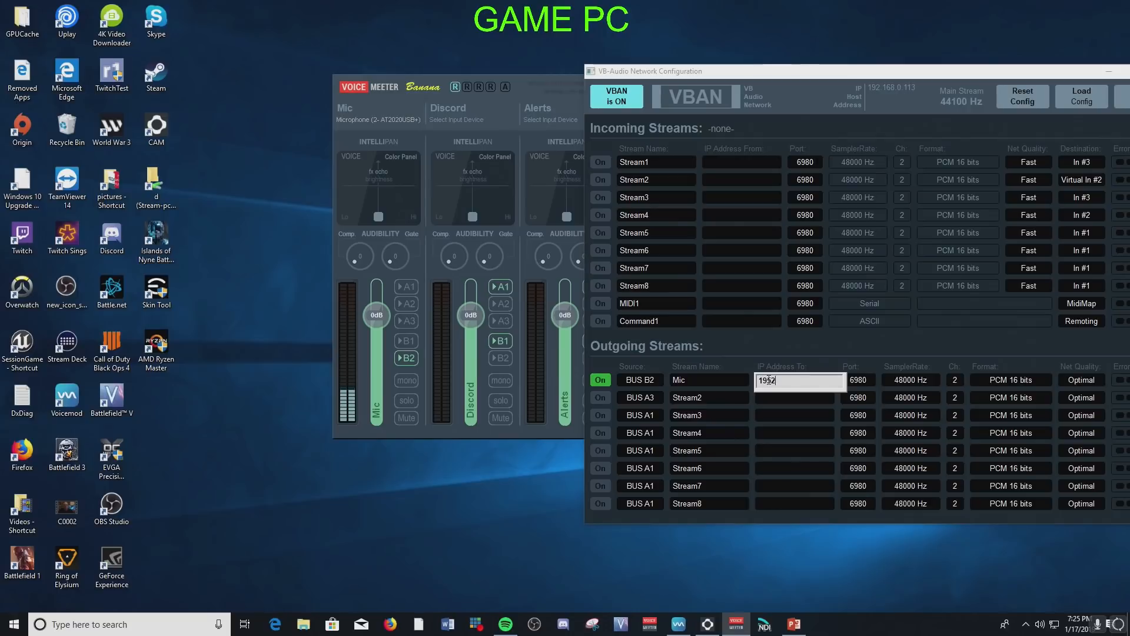
{"action": "key", "text": "BackSpace"}
{"action": "key", "text": "BackSpace"}
{"action": "type", "text": "2.168.0.112"}
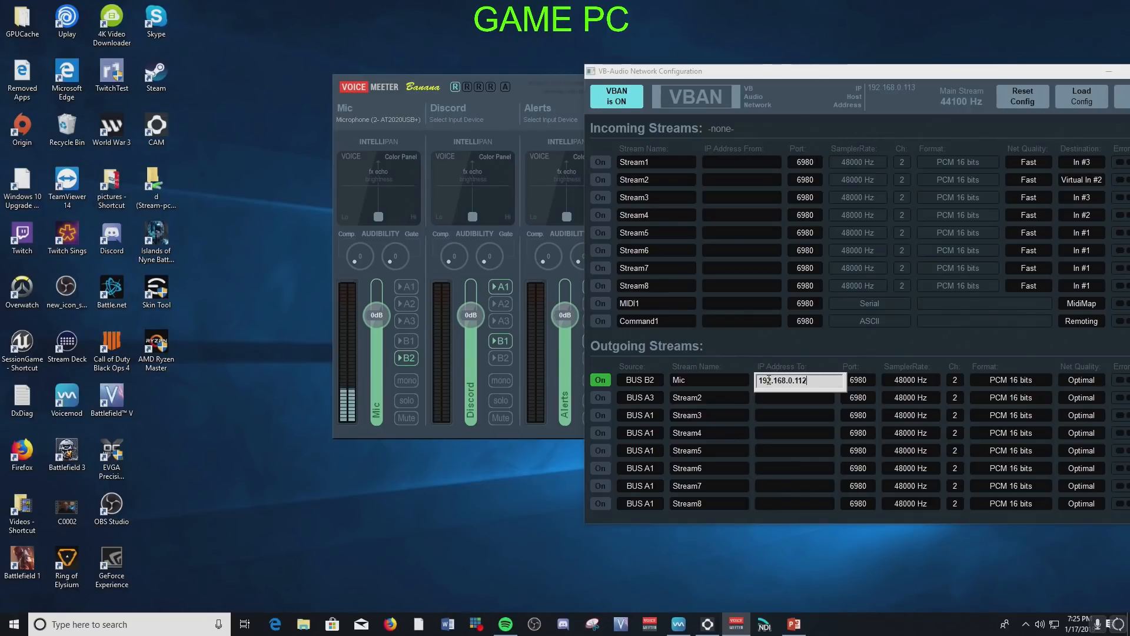
{"action": "key", "text": "Return"}
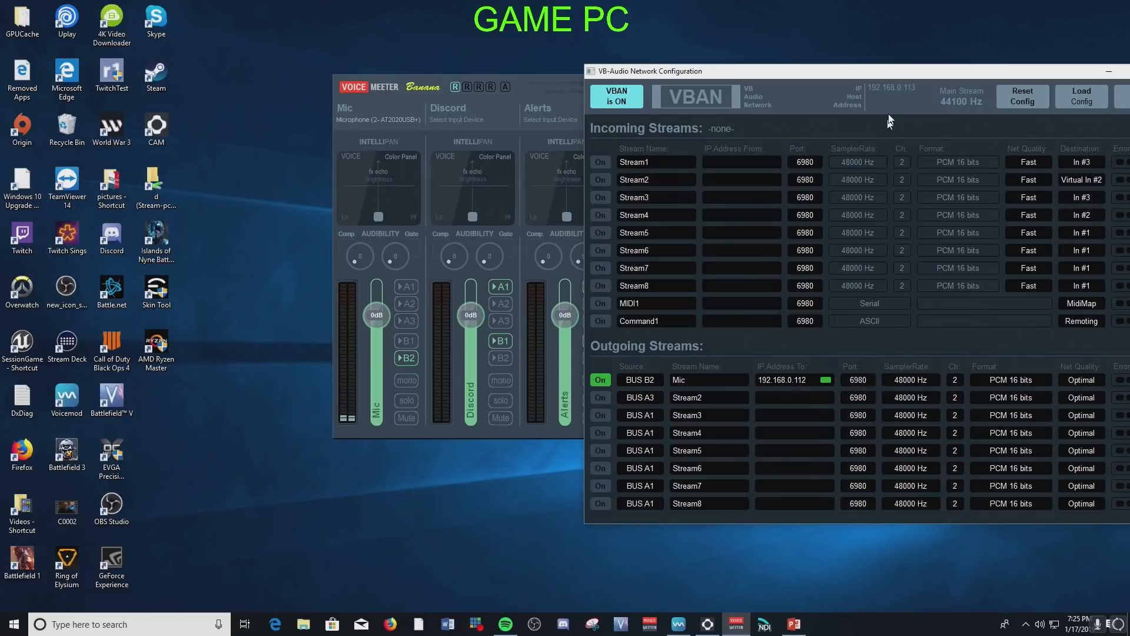
{"action": "left_click_drag", "start_coordinate": [914, 73], "coordinate": [817, 72]}
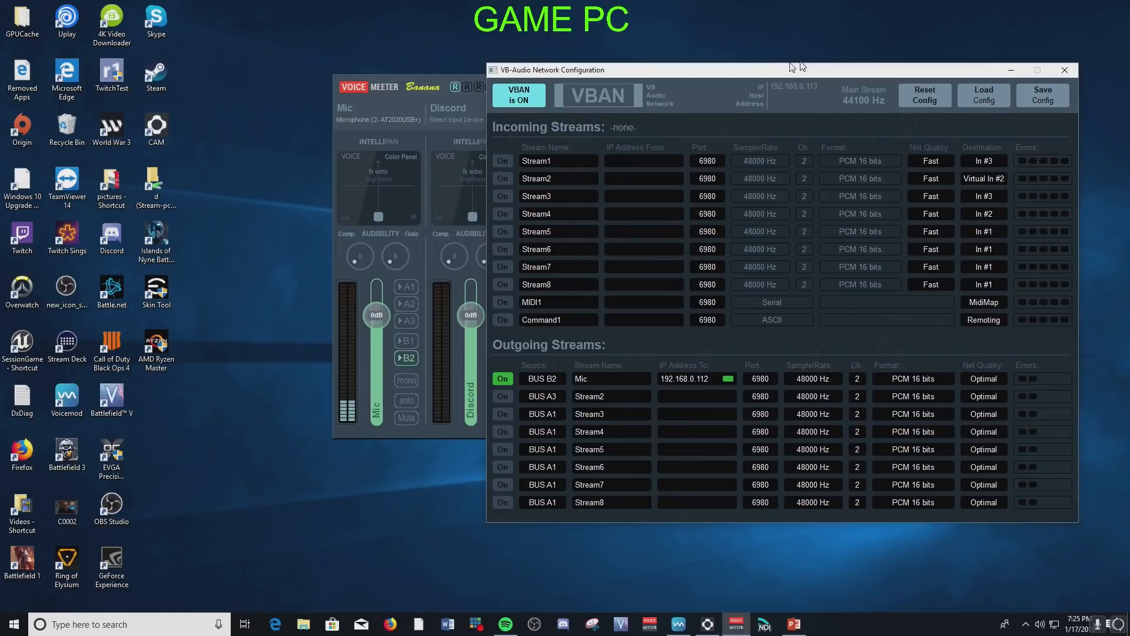
{"action": "left_click_drag", "start_coordinate": [739, 72], "coordinate": [766, 73]}
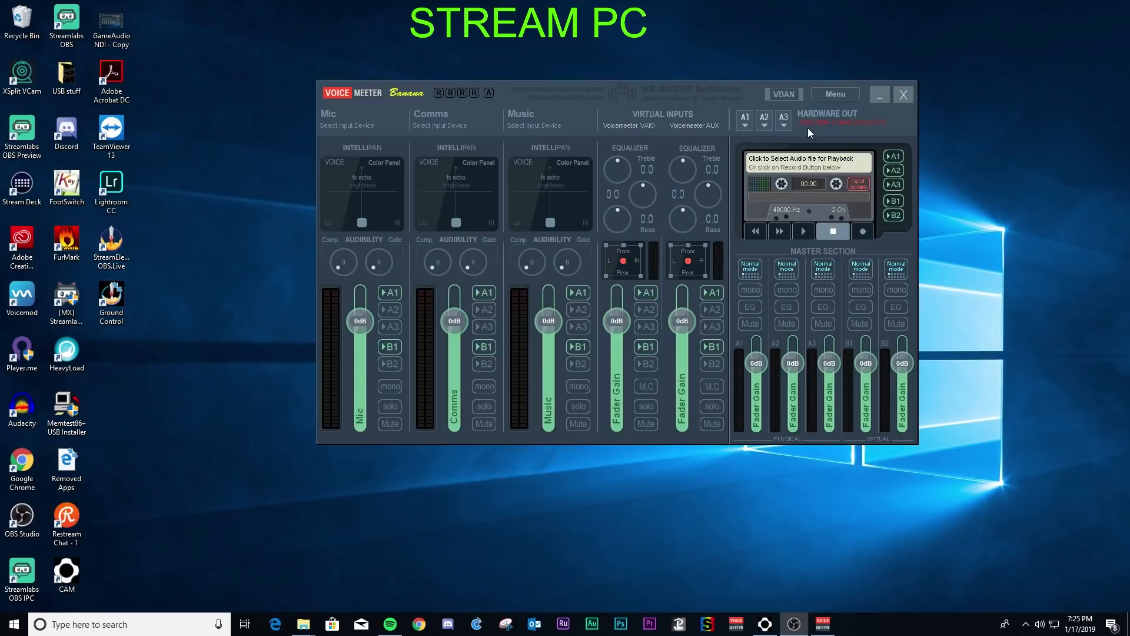
- On the stream PC, set the A1 hardware output to WDM: Speakers (Realtek High Definition Audio) and turn VBAN on in its network configuration
{"action": "left_click", "coordinate": [746, 122]}
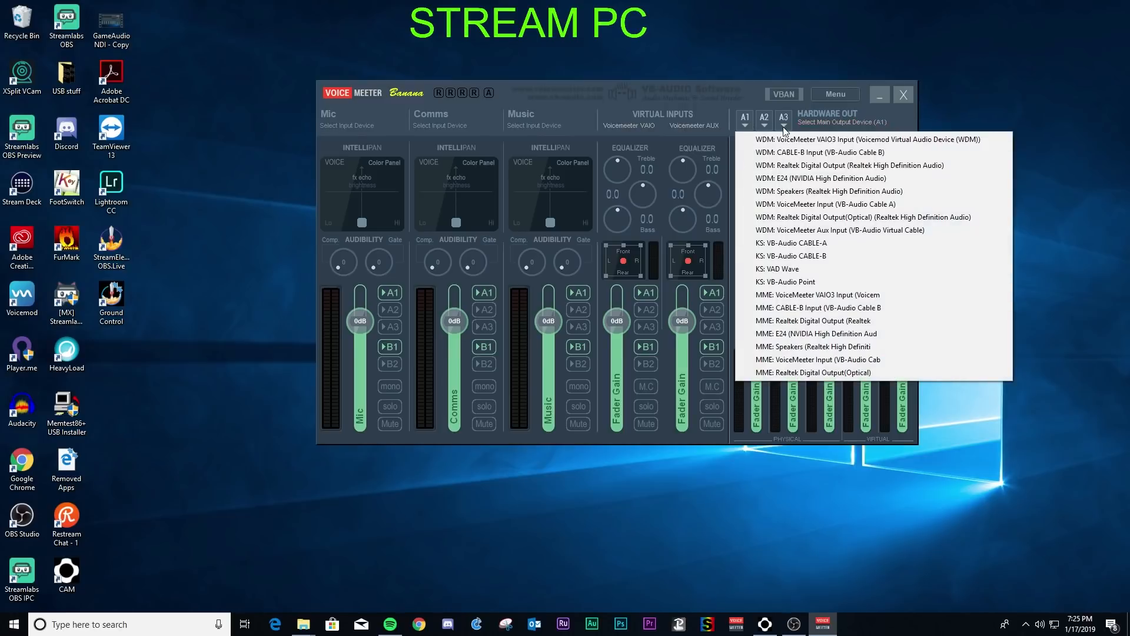
{"action": "left_click", "coordinate": [776, 193]}
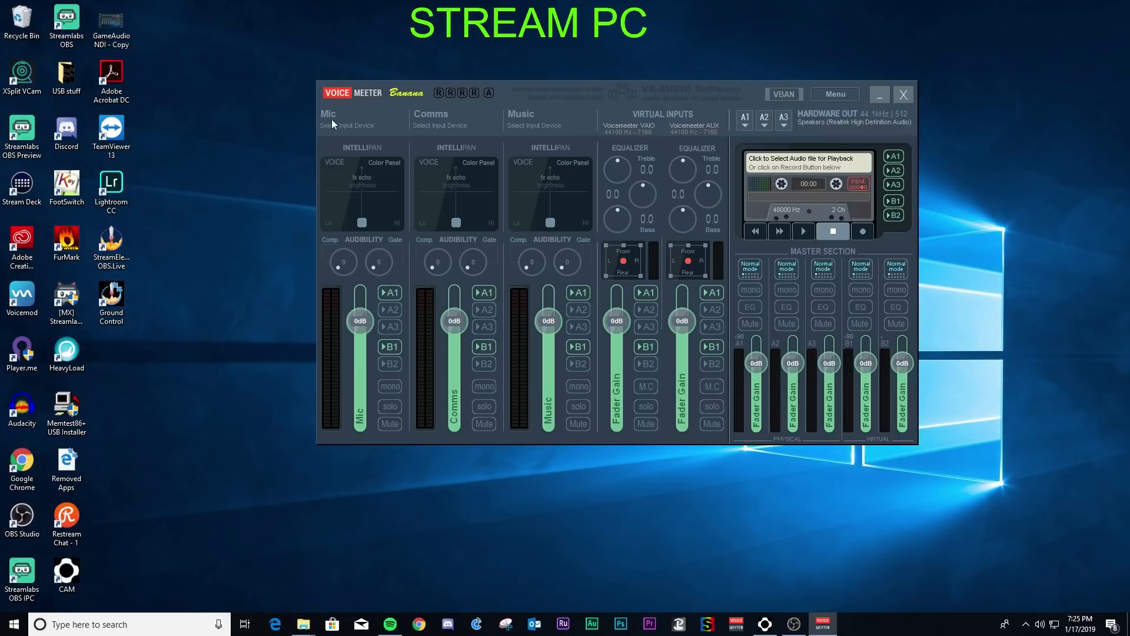
{"action": "left_click", "coordinate": [786, 92]}
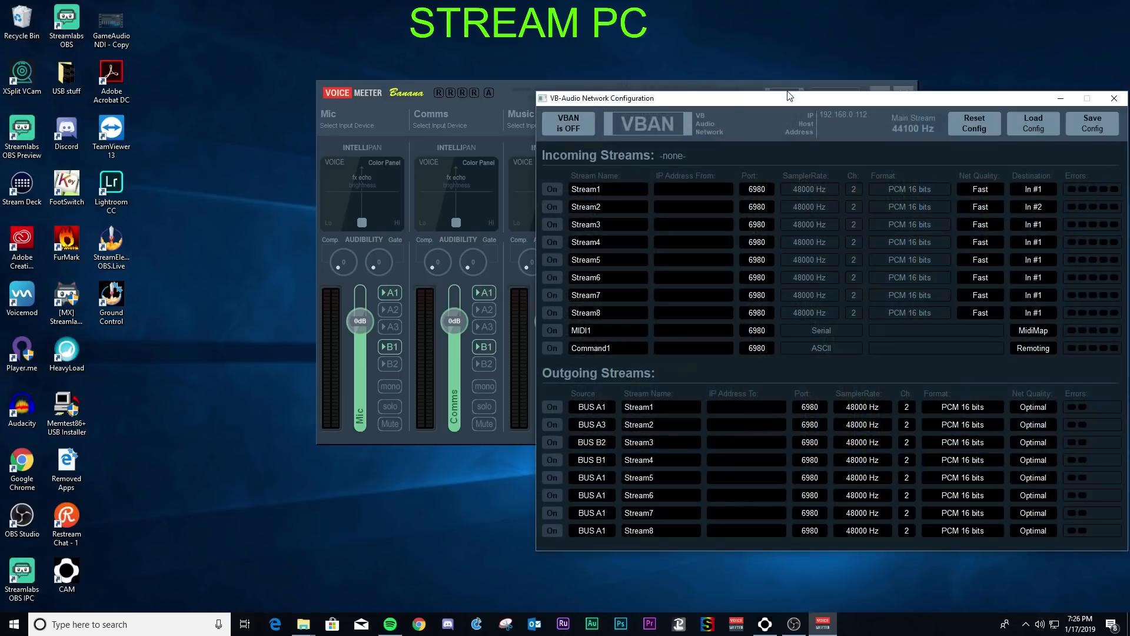
{"action": "left_click", "coordinate": [570, 125]}
{"action": "left_click_drag", "start_coordinate": [677, 104], "coordinate": [653, 125]}
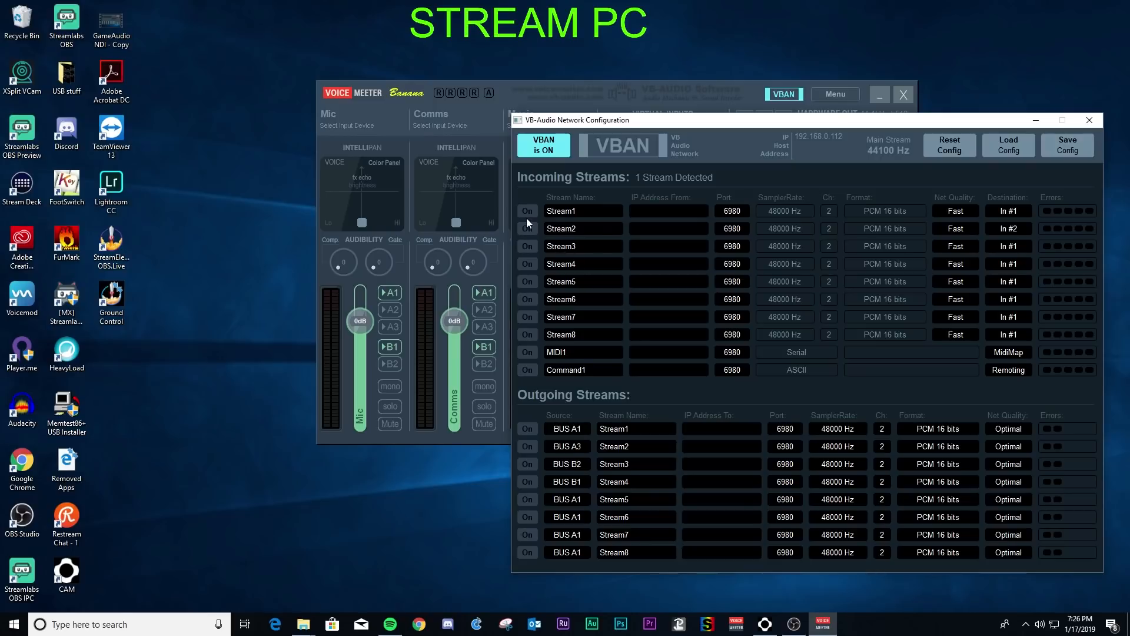
- Turn on the first incoming stream, assign it the detected Mic stream from 192.168.0.113, and choose In #1 as its destination
{"action": "left_click", "coordinate": [697, 215]}
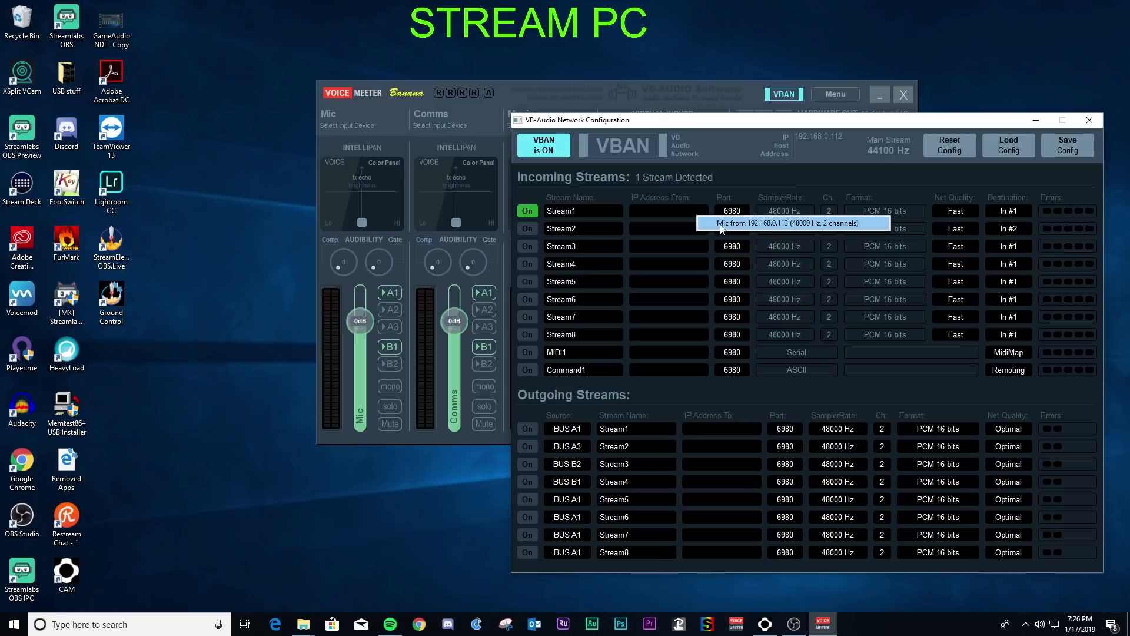
{"action": "left_click", "coordinate": [767, 223]}
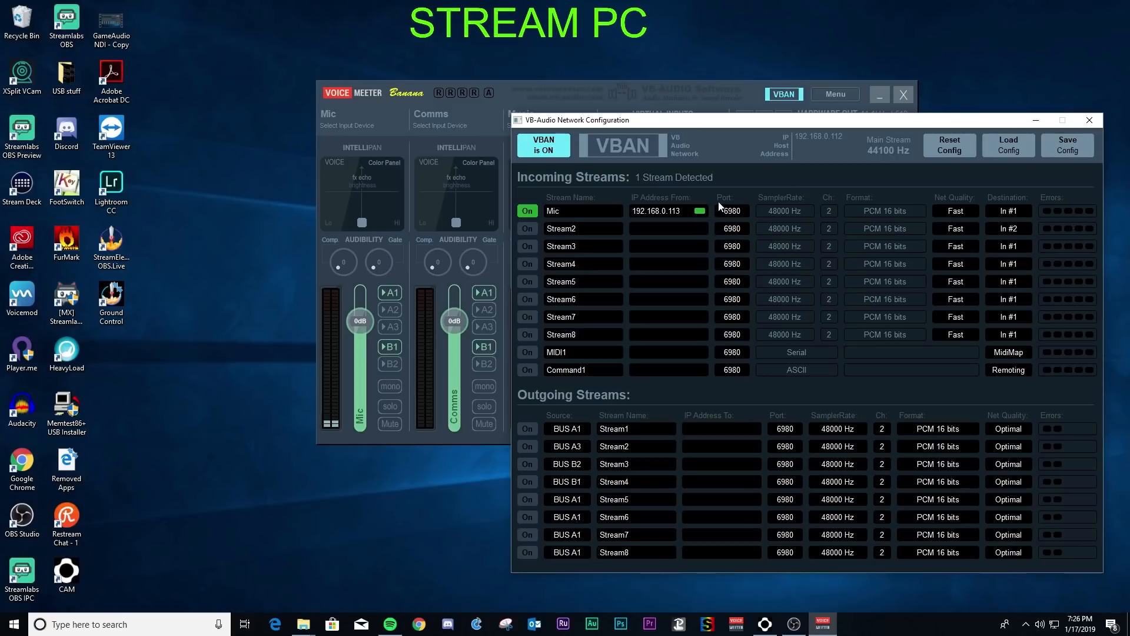
{"action": "left_click", "coordinate": [1003, 212]}
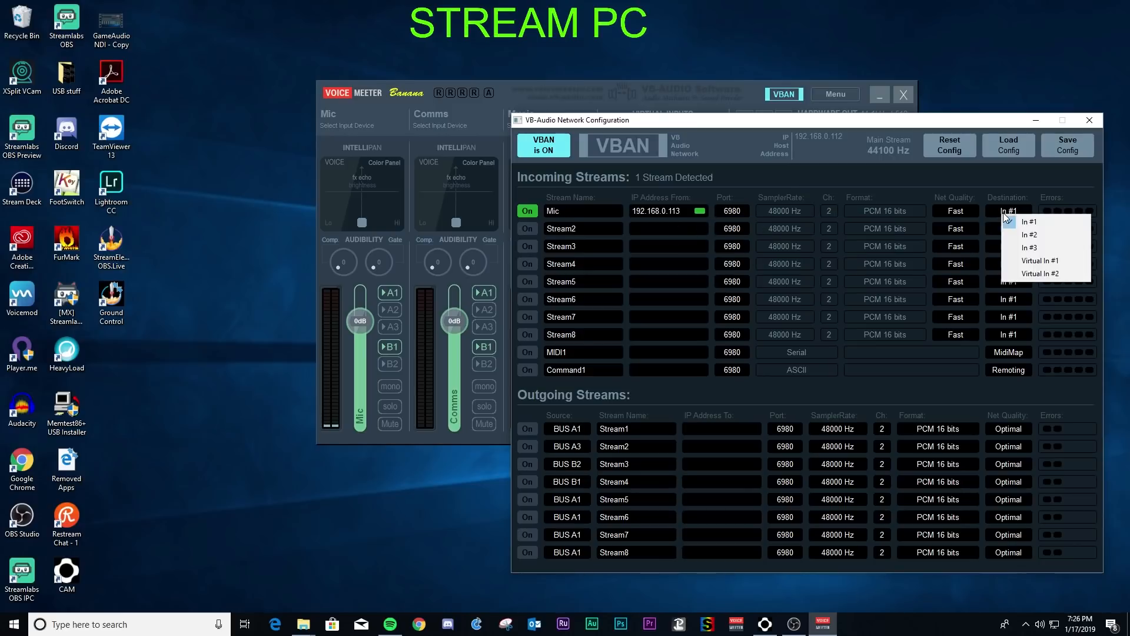
{"action": "left_click", "coordinate": [1040, 223]}
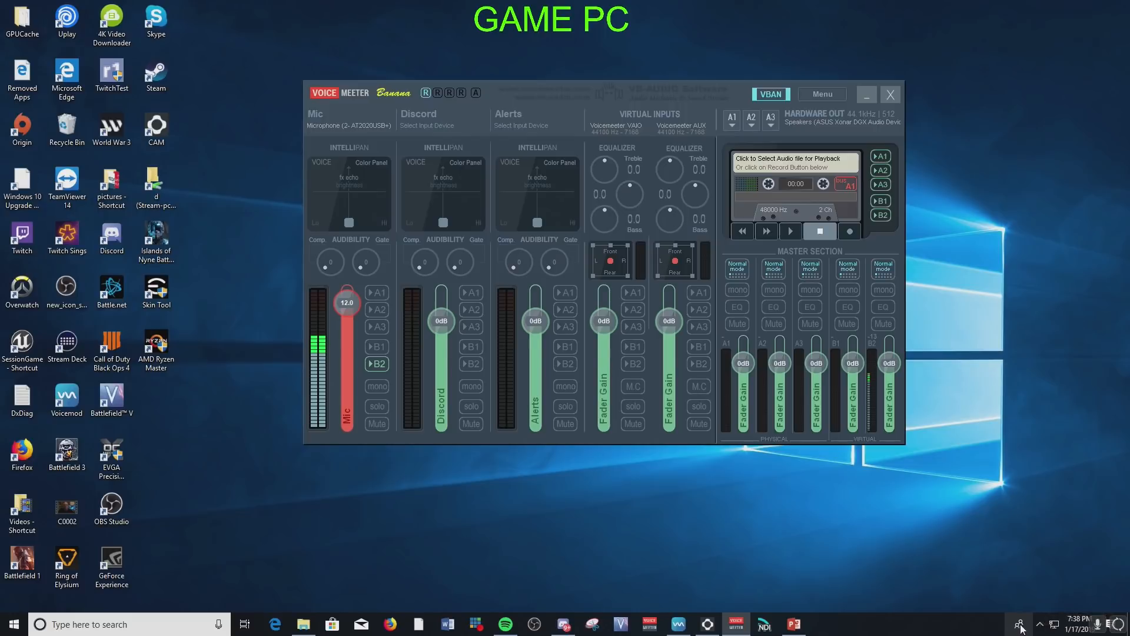
- On the game PC, open the Windows Sound settings
{"action": "left_click", "coordinate": [1041, 626]}
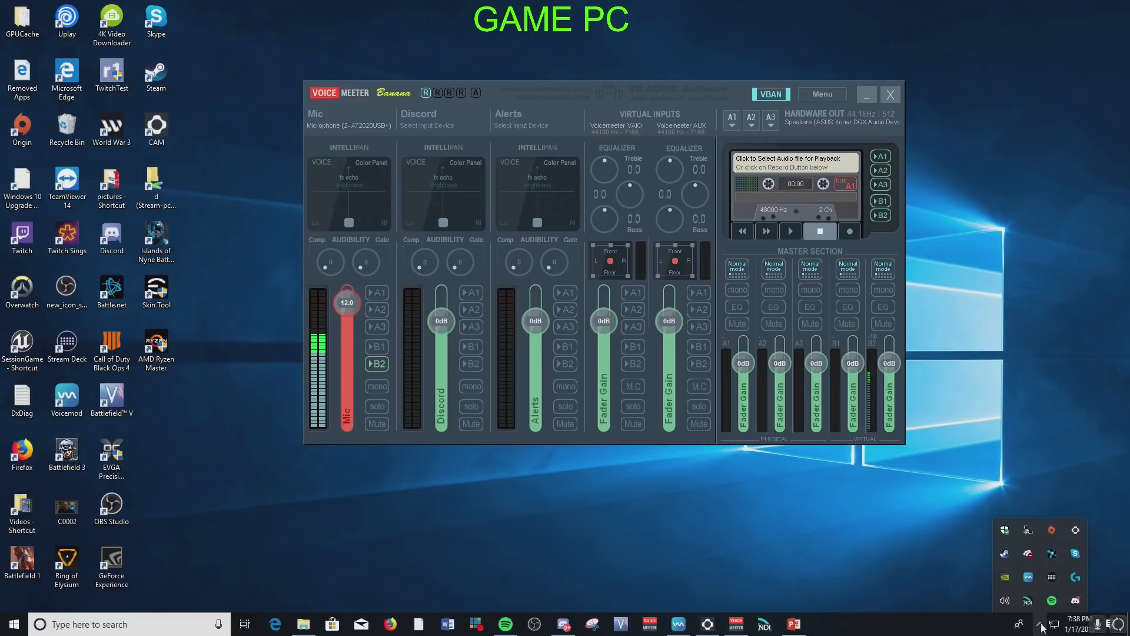
{"action": "right_click", "coordinate": [999, 603]}
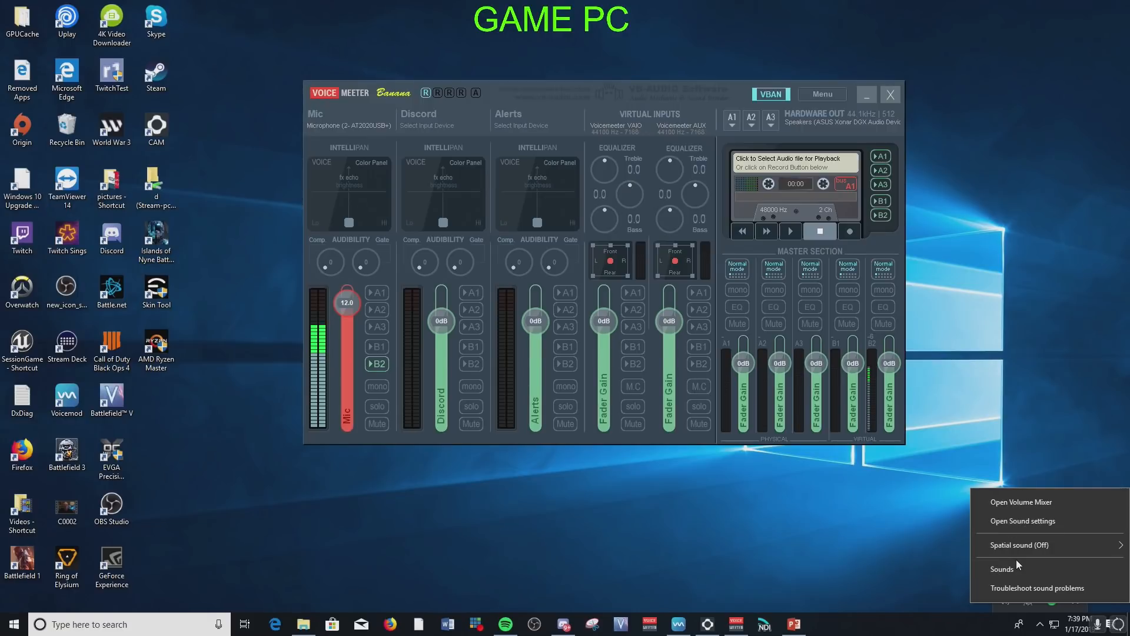
{"action": "left_click", "coordinate": [1025, 527]}
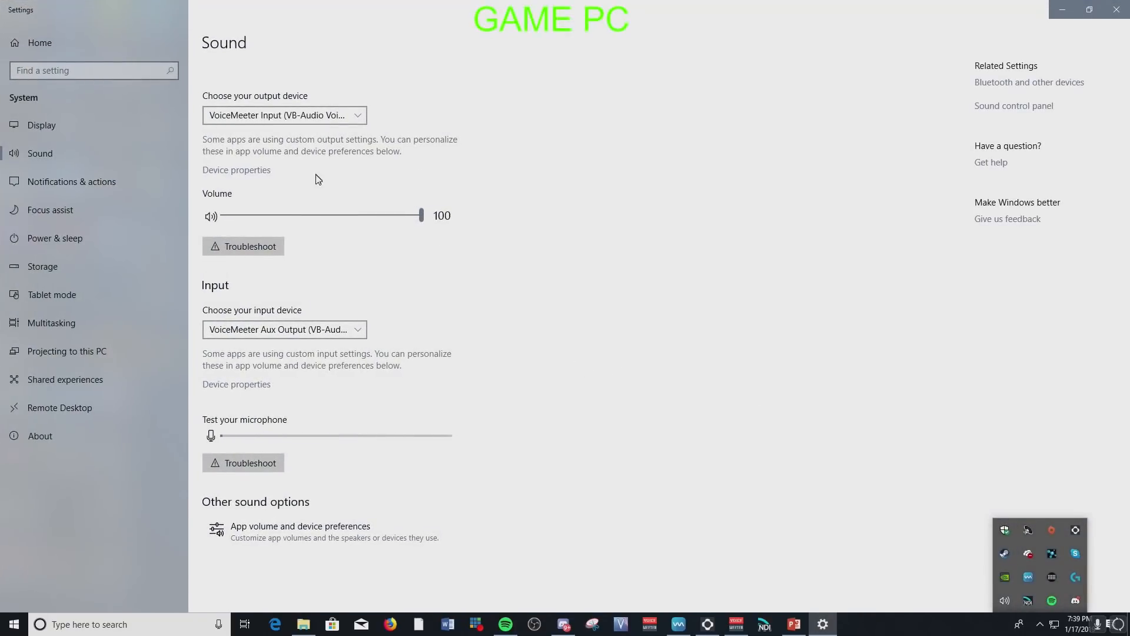
- Choose VoiceMeeter Input (VB-Audio VoiceMeeter VAIO) as output device and VoiceMeeter Aux Output (VB-Audio VoiceMeeter AUX VAIO) as input device
{"action": "left_click", "coordinate": [344, 115]}
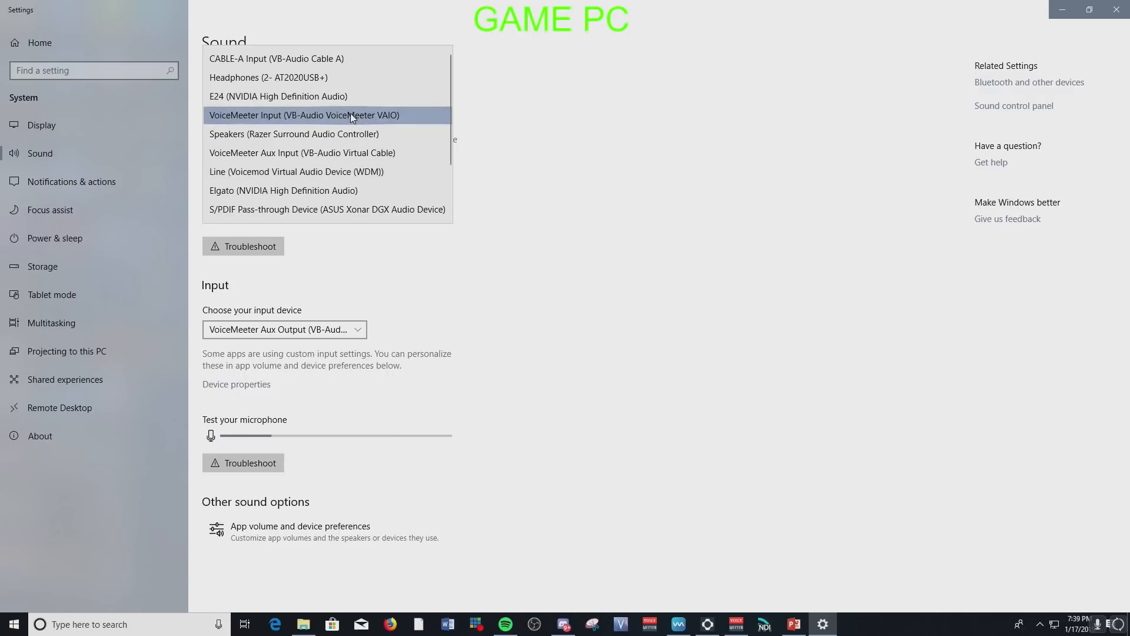
{"action": "left_click", "coordinate": [393, 115]}
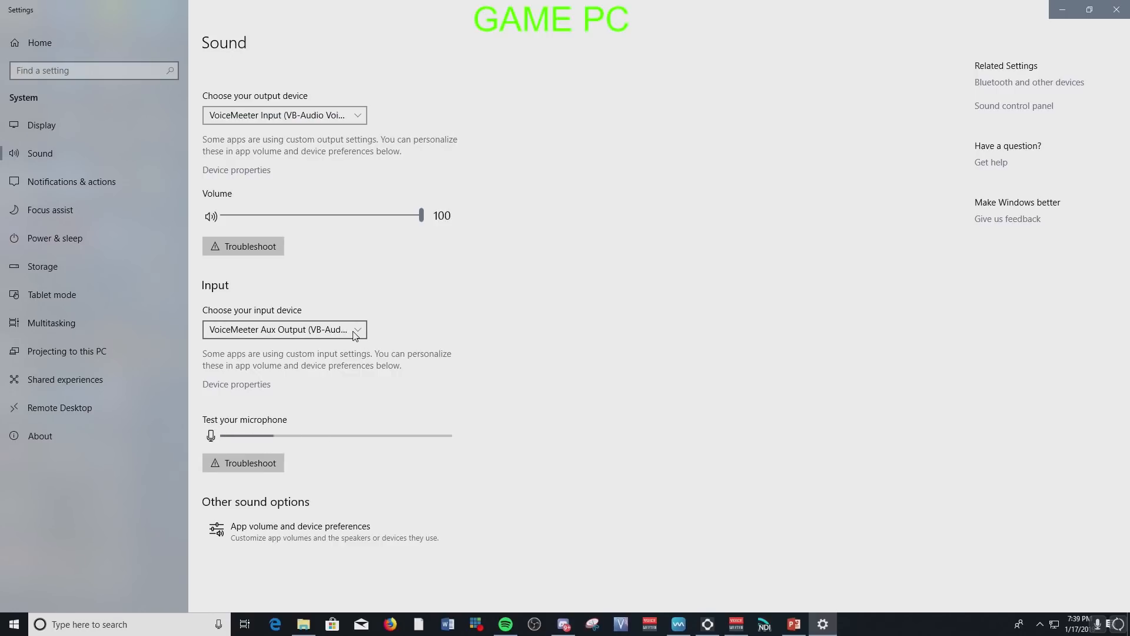
{"action": "left_click", "coordinate": [351, 114]}
{"action": "left_click", "coordinate": [351, 115]}
{"action": "left_click", "coordinate": [338, 331]}
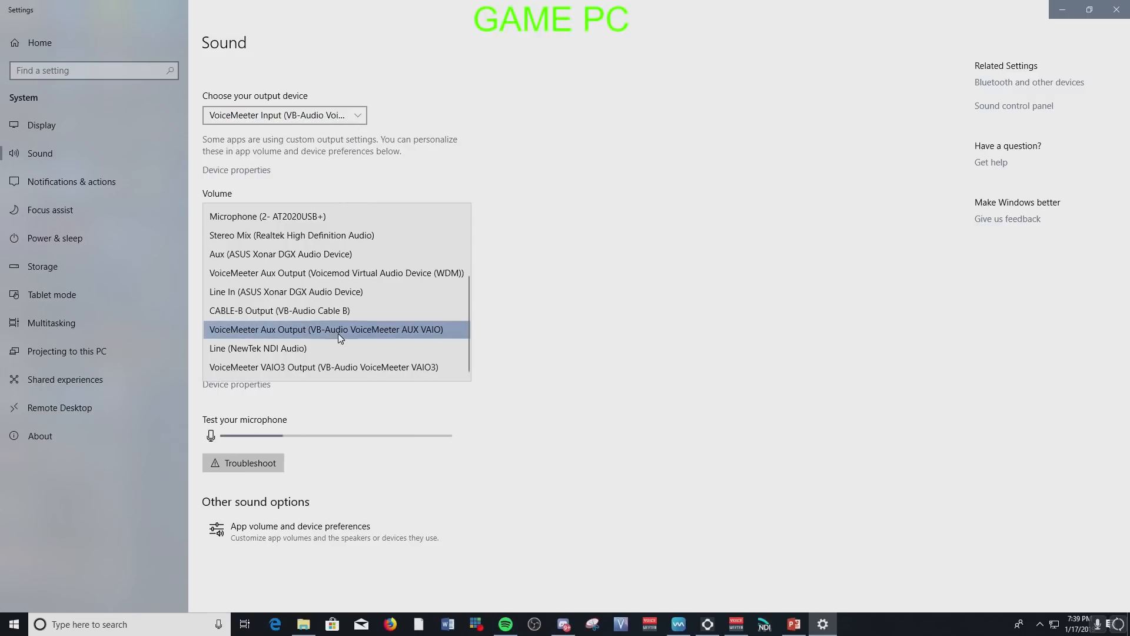
{"action": "left_click", "coordinate": [305, 330]}
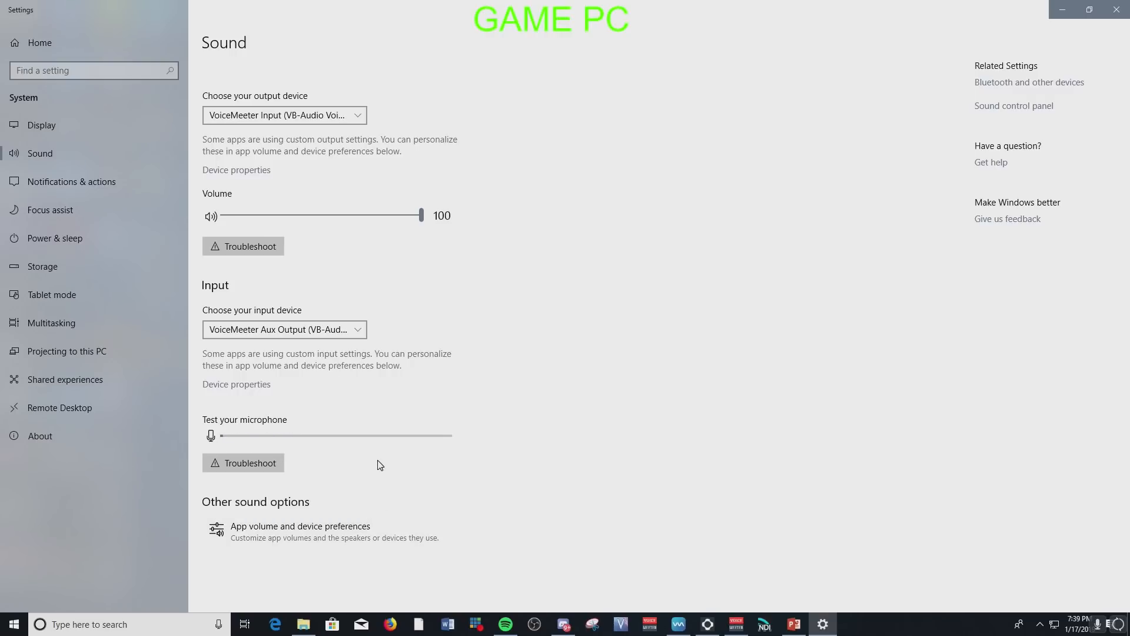
- Review the per-app volume and device preferences on the game PC and minimize the Windows Settings window
{"action": "left_click", "coordinate": [251, 536]}
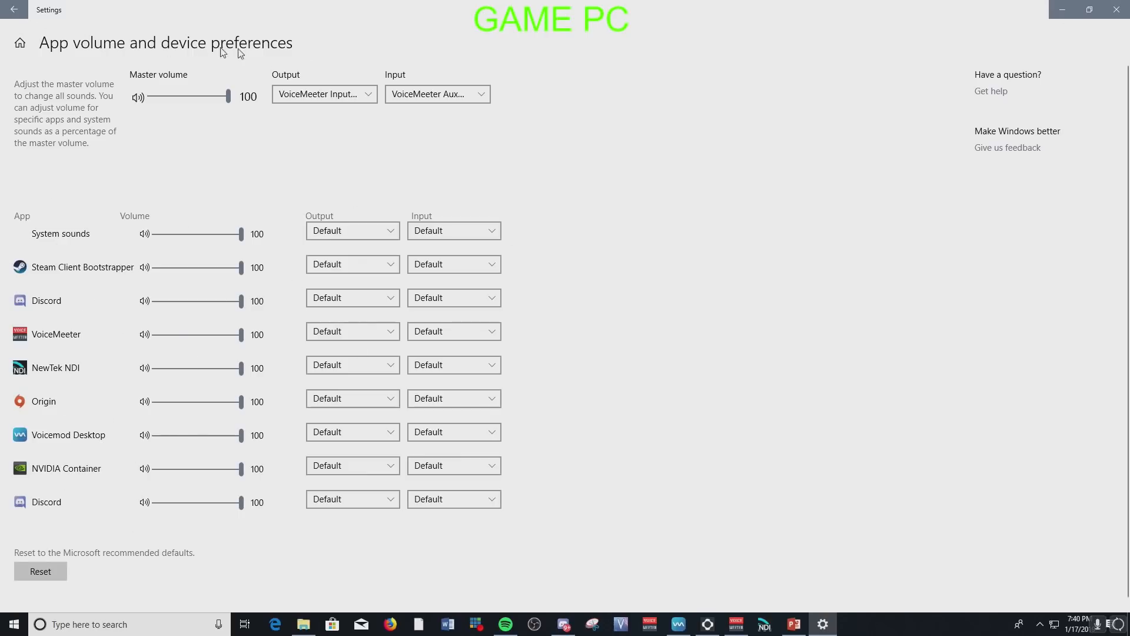
{"action": "left_click", "coordinate": [1063, 10]}
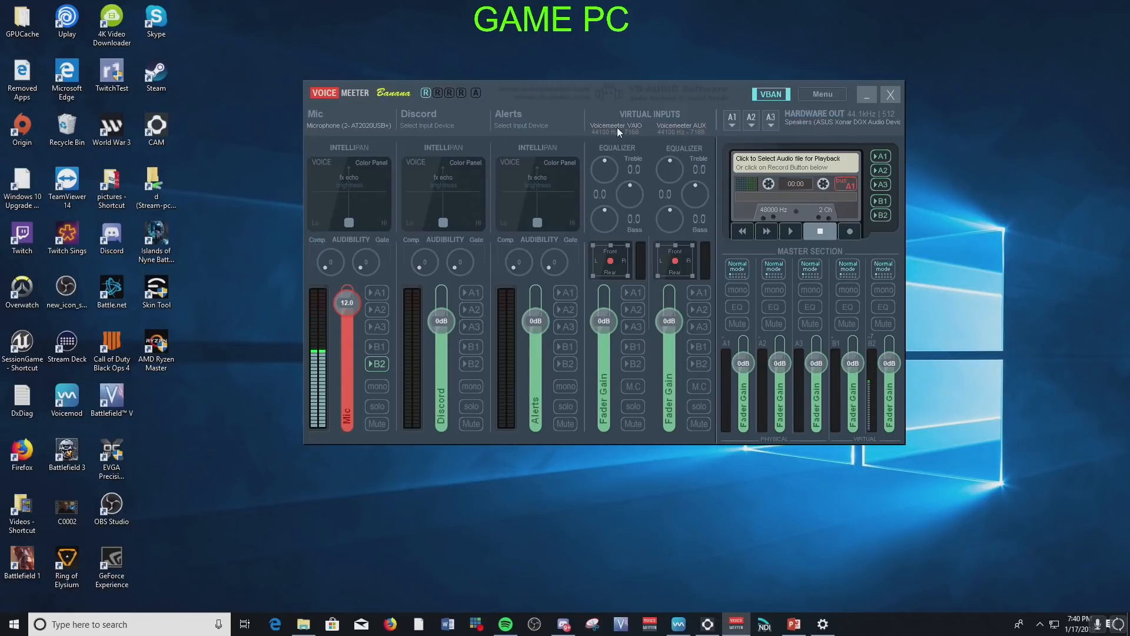
- Open the classic Windows Sound dialog and check which VoiceMeeter playback device is the default
{"action": "left_click", "coordinate": [1034, 617]}
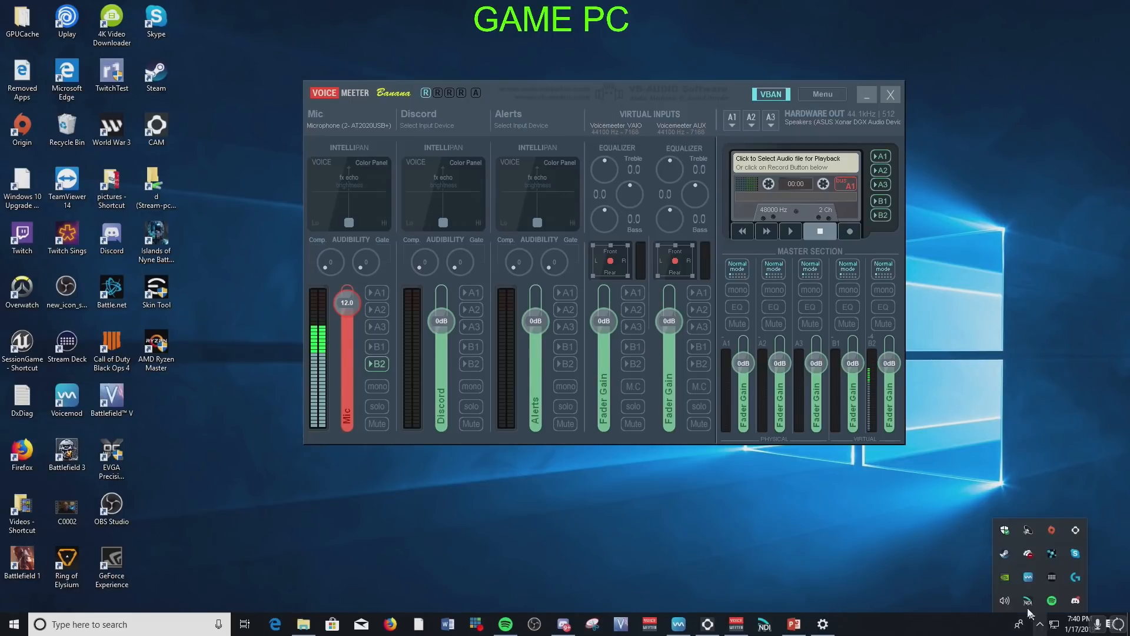
{"action": "right_click", "coordinate": [1005, 601]}
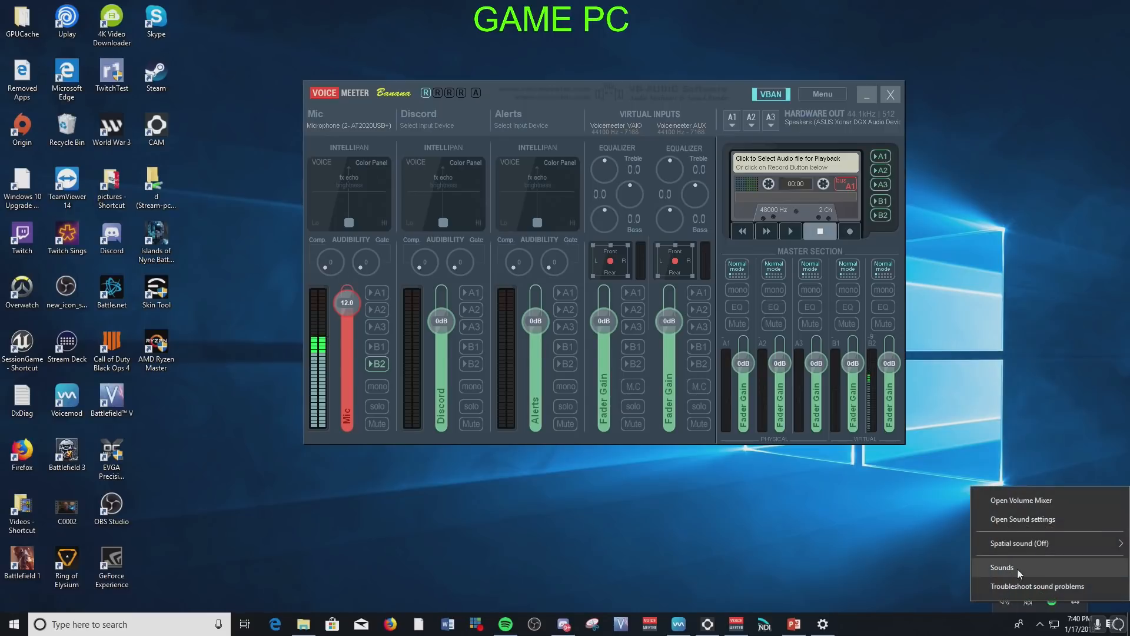
{"action": "left_click", "coordinate": [1017, 569]}
{"action": "left_click", "coordinate": [89, 62]}
{"action": "left_click", "coordinate": [55, 59]}
{"action": "left_click_drag", "start_coordinate": [255, 122], "coordinate": [255, 219]}
{"action": "left_click", "coordinate": [176, 171]}
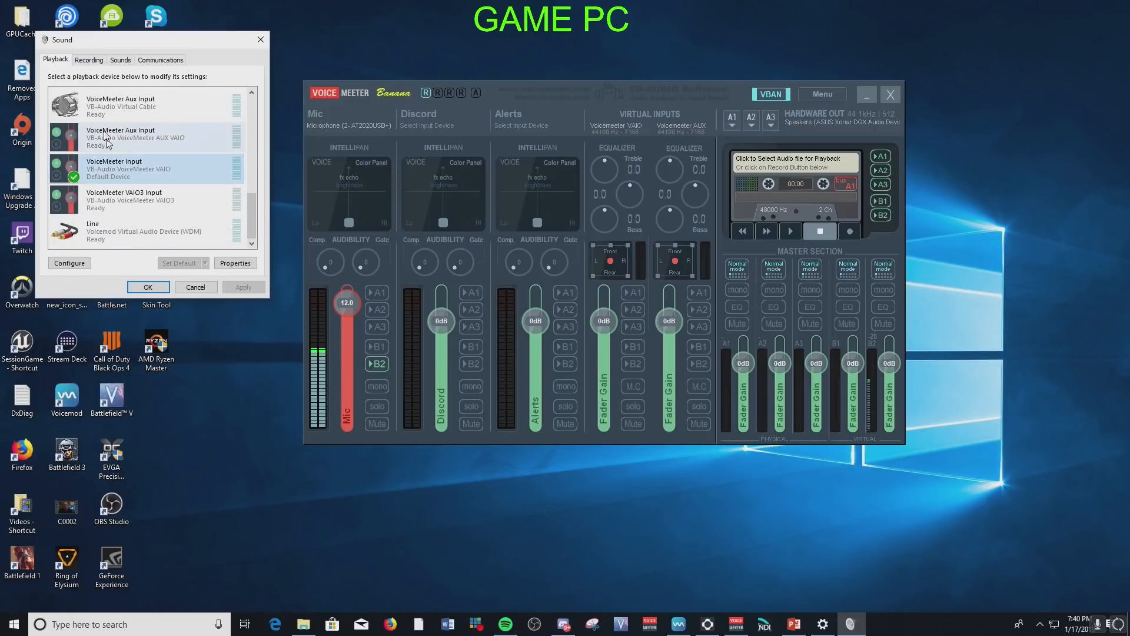
- Check which VoiceMeeter recording device is the default and close the Sound dialog
{"action": "left_click", "coordinate": [89, 59]}
{"action": "left_click_drag", "start_coordinate": [251, 126], "coordinate": [255, 231]}
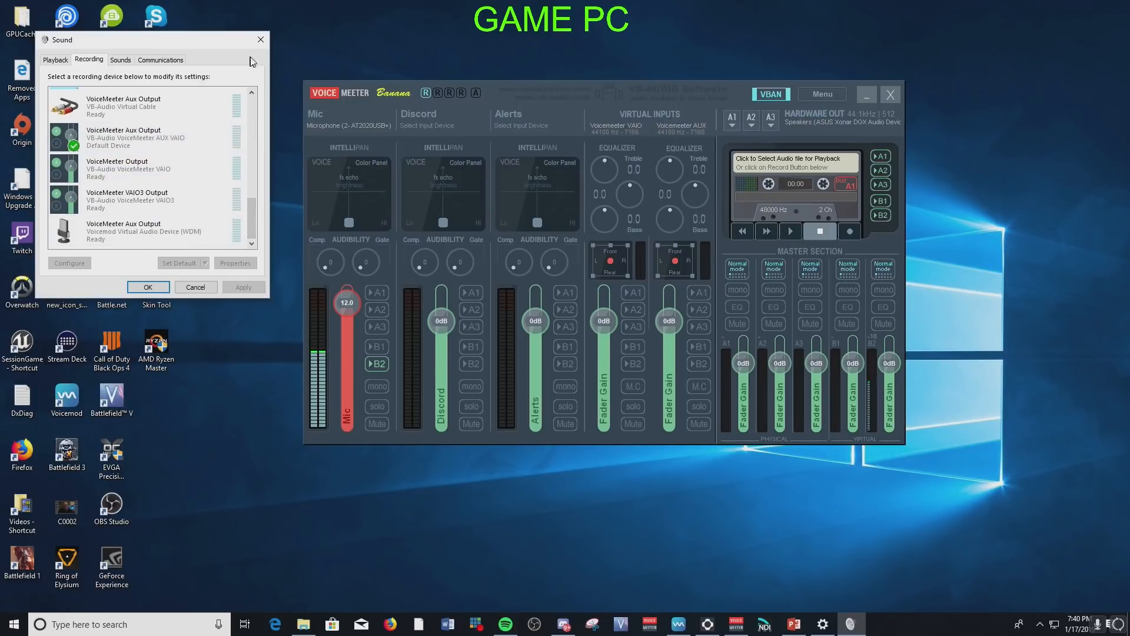
{"action": "left_click", "coordinate": [260, 39]}
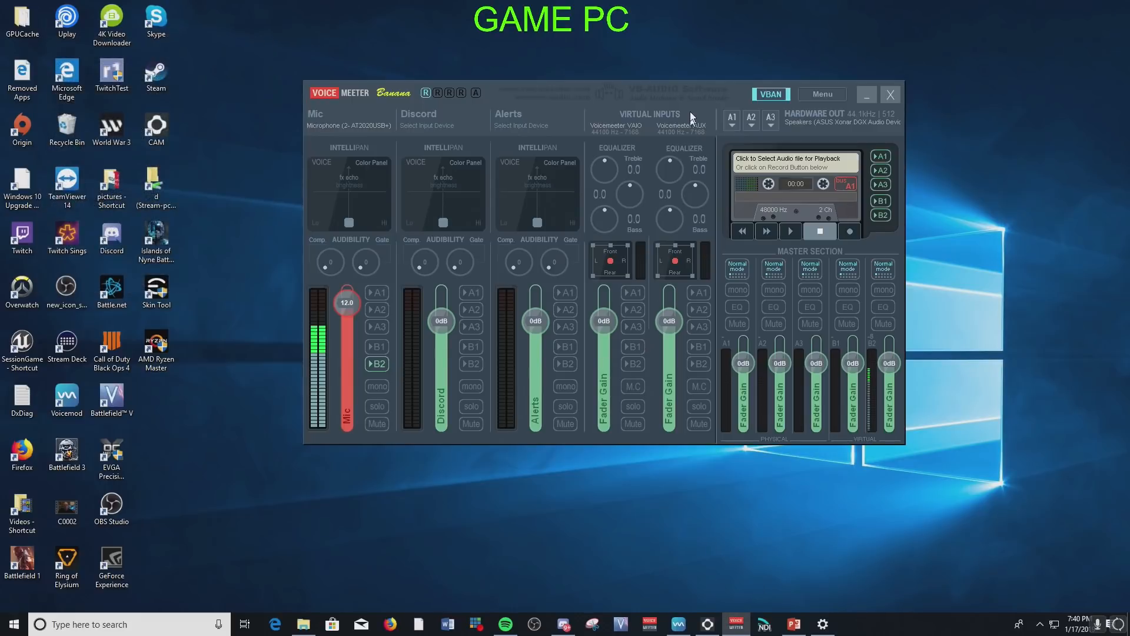
- Switch to Discord and open the Voice & Video section of its user settings
{"action": "mouse_move", "coordinate": [712, 96]}
{"action": "left_mouse_down"}
{"action": "mouse_move", "coordinate": [694, 114]}
{"action": "mouse_move", "coordinate": [719, 108]}
{"action": "left_mouse_up"}
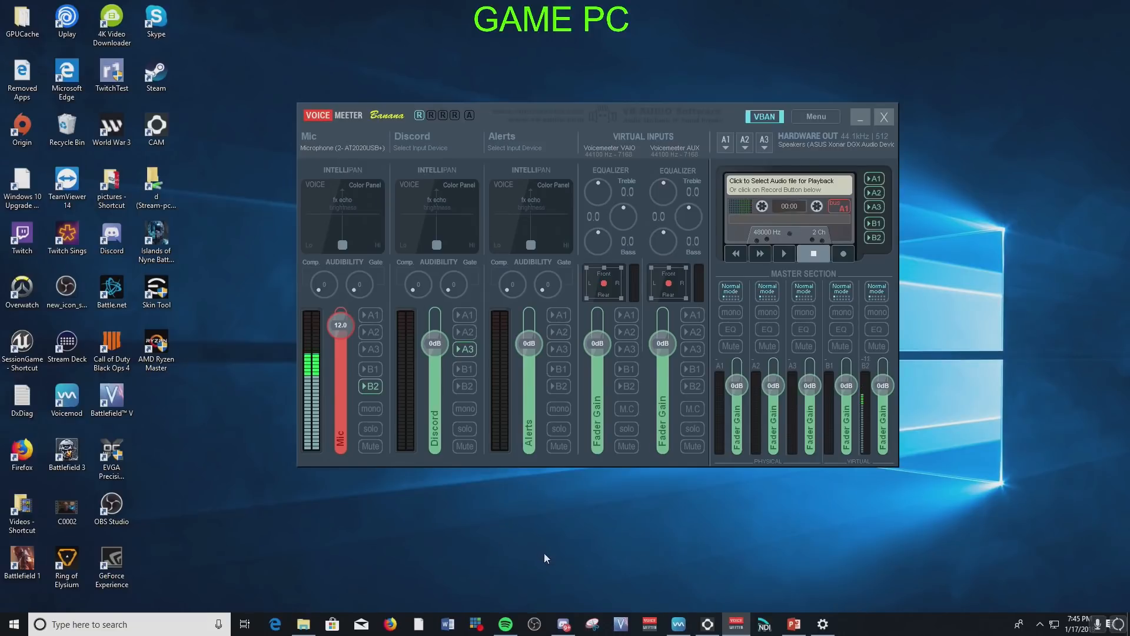
{"action": "mouse_move", "coordinate": [562, 630]}
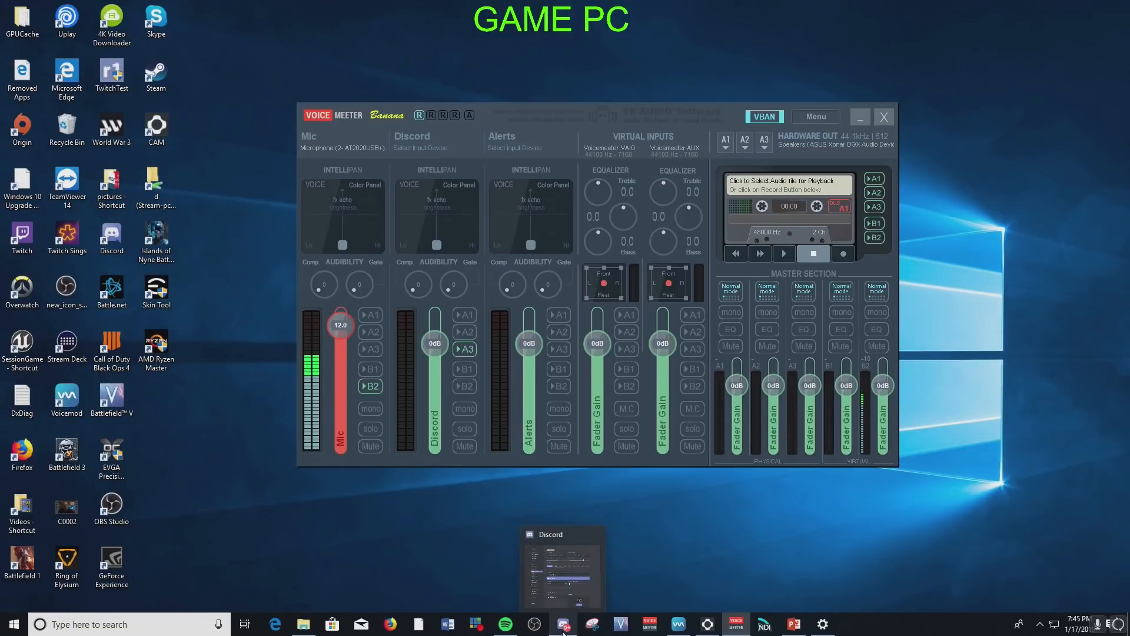
{"action": "left_click", "coordinate": [563, 628]}
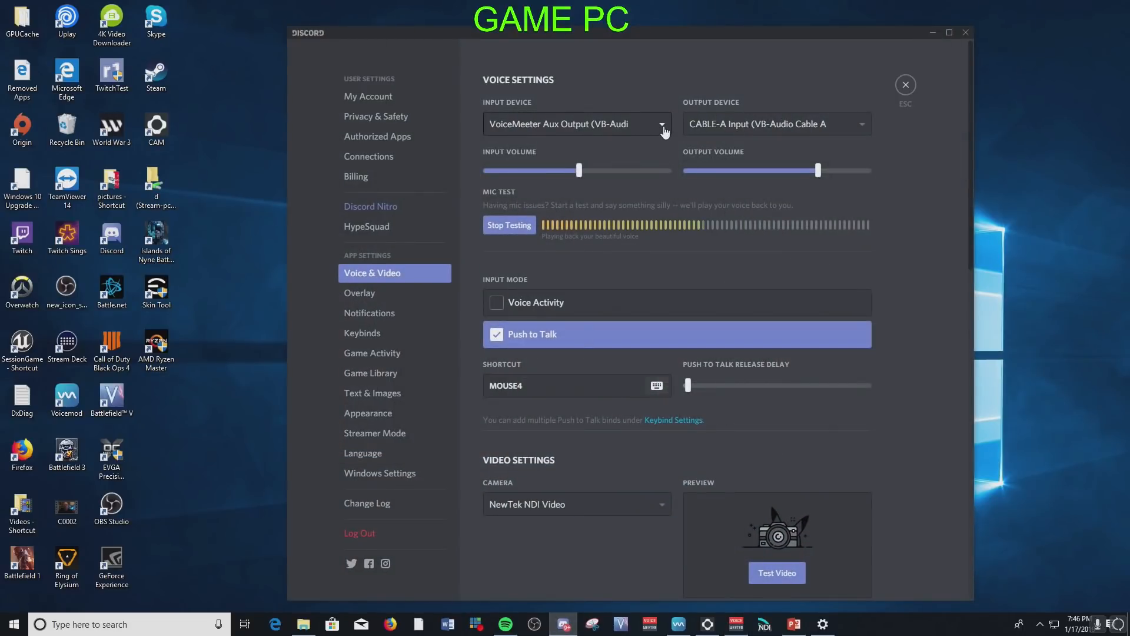
{"action": "left_click_drag", "start_coordinate": [660, 36], "coordinate": [661, 23]}
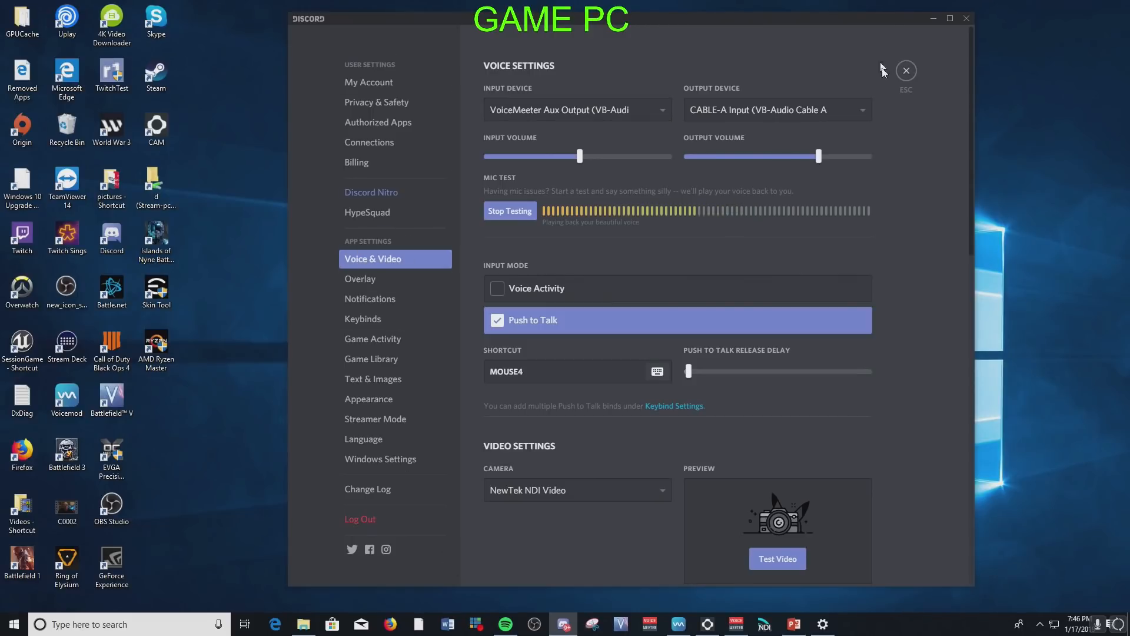
{"action": "left_click", "coordinate": [906, 71]}
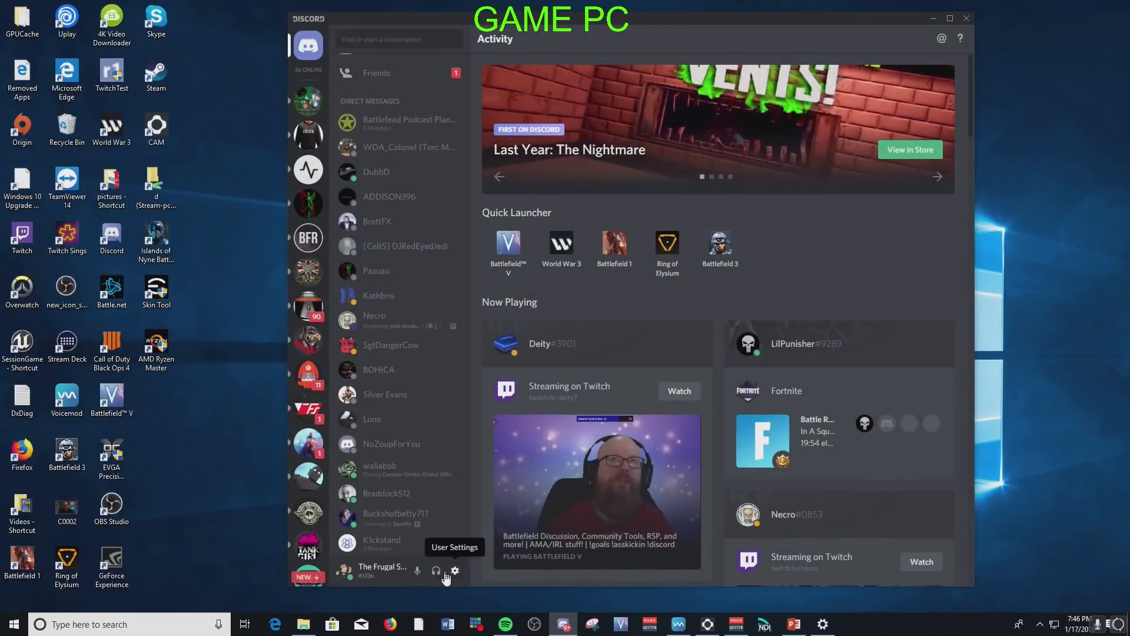
{"action": "left_click", "coordinate": [455, 574]}
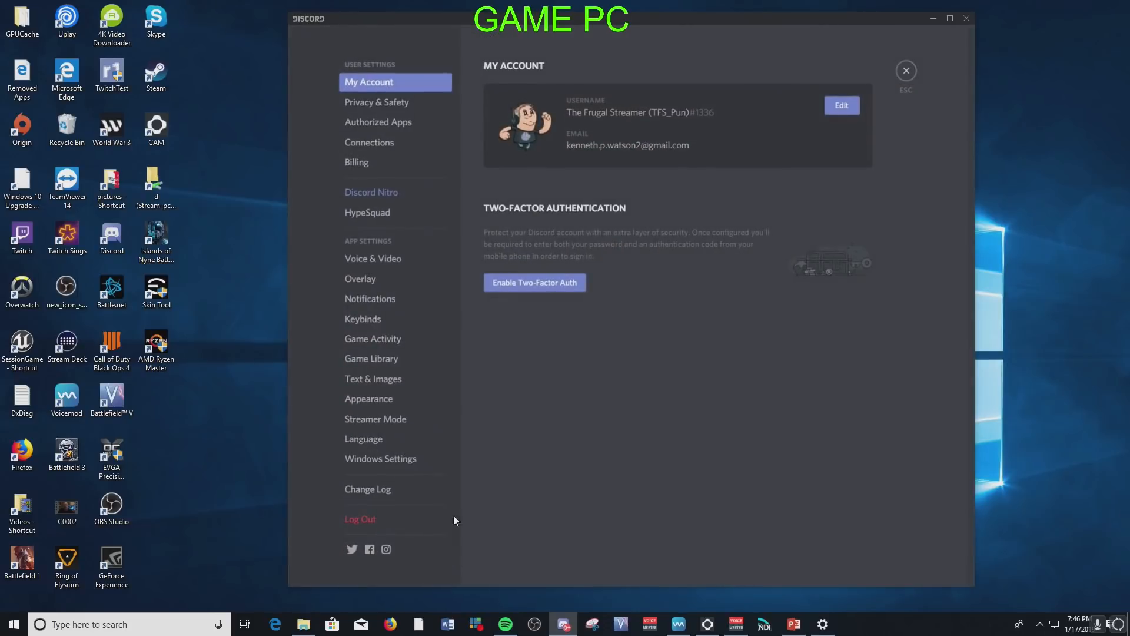
{"action": "left_click", "coordinate": [402, 265]}
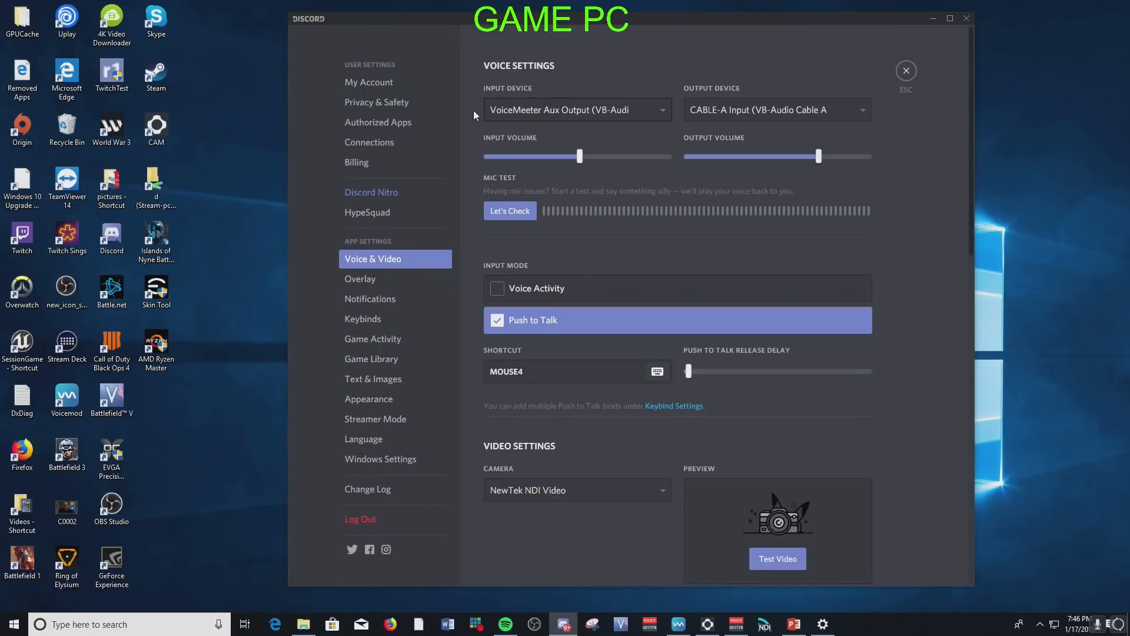
- Choose VoiceMeeter Aux Output as Discord's input device and CABLE-A Input (VB-Audio Cable A) as its output device
{"action": "left_click", "coordinate": [662, 112]}
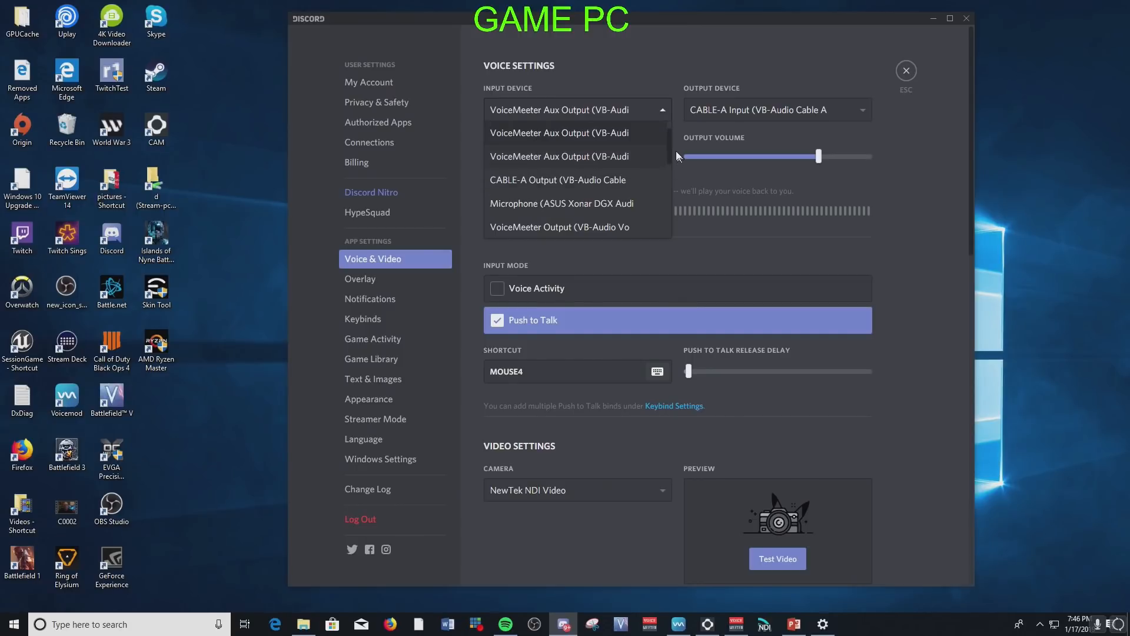
{"action": "left_click_drag", "start_coordinate": [671, 152], "coordinate": [669, 193]}
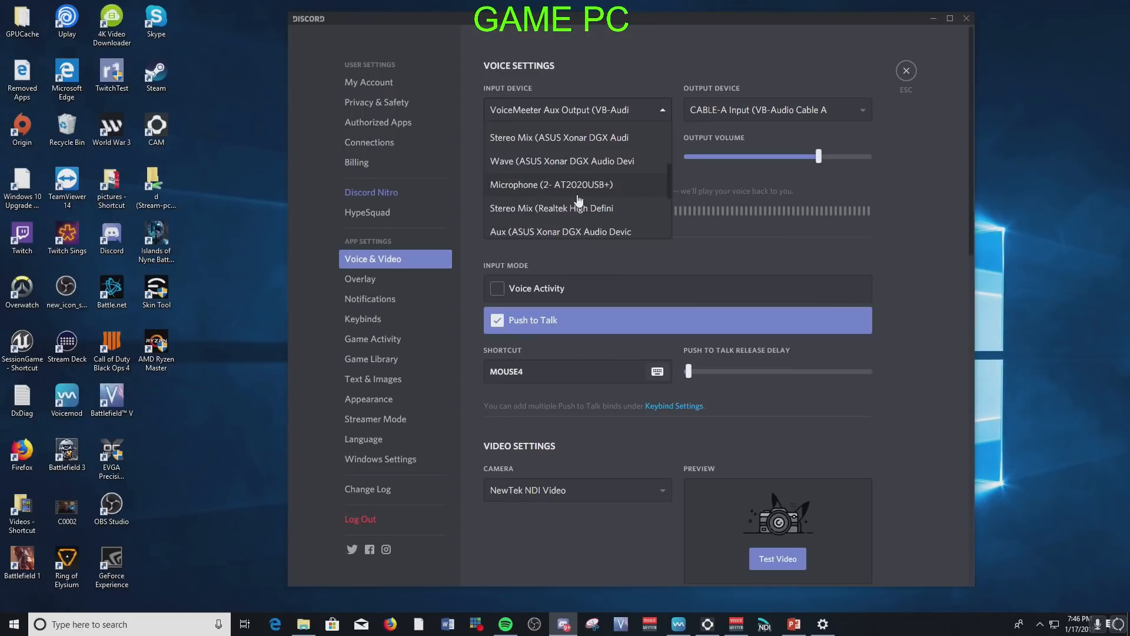
{"action": "left_click", "coordinate": [672, 186]}
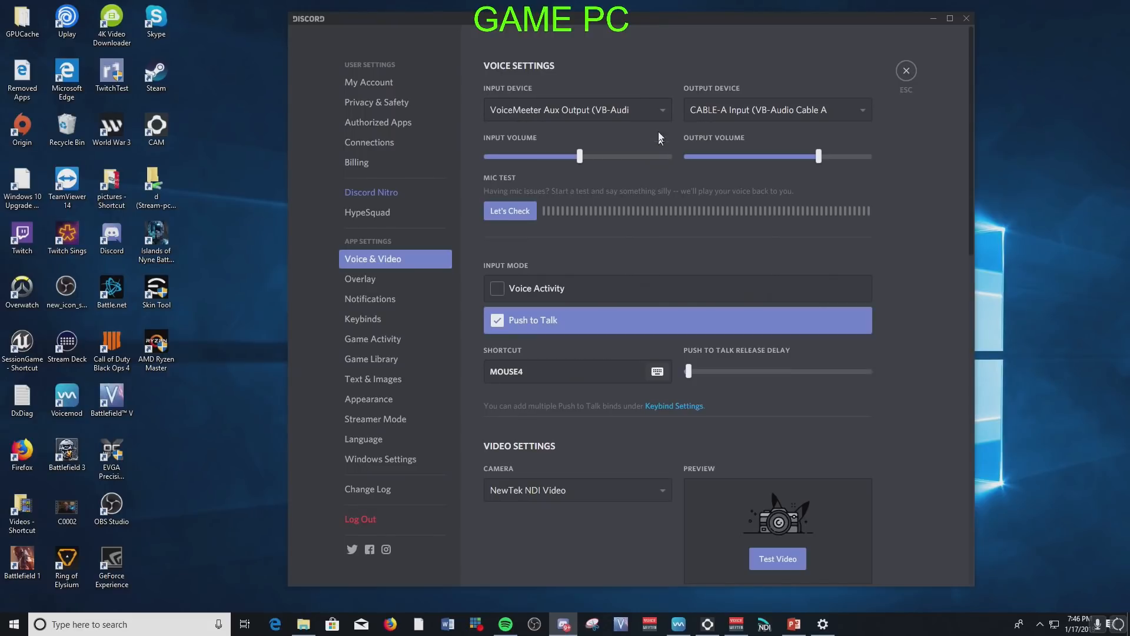
{"action": "left_click", "coordinate": [655, 114]}
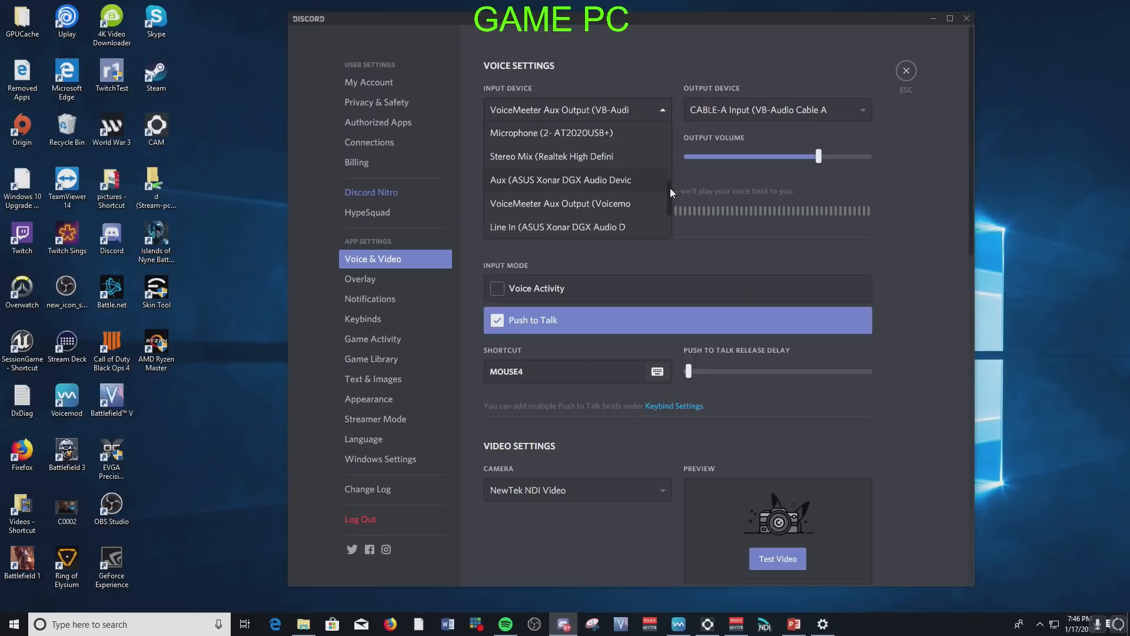
{"action": "left_click_drag", "start_coordinate": [670, 188], "coordinate": [666, 125]}
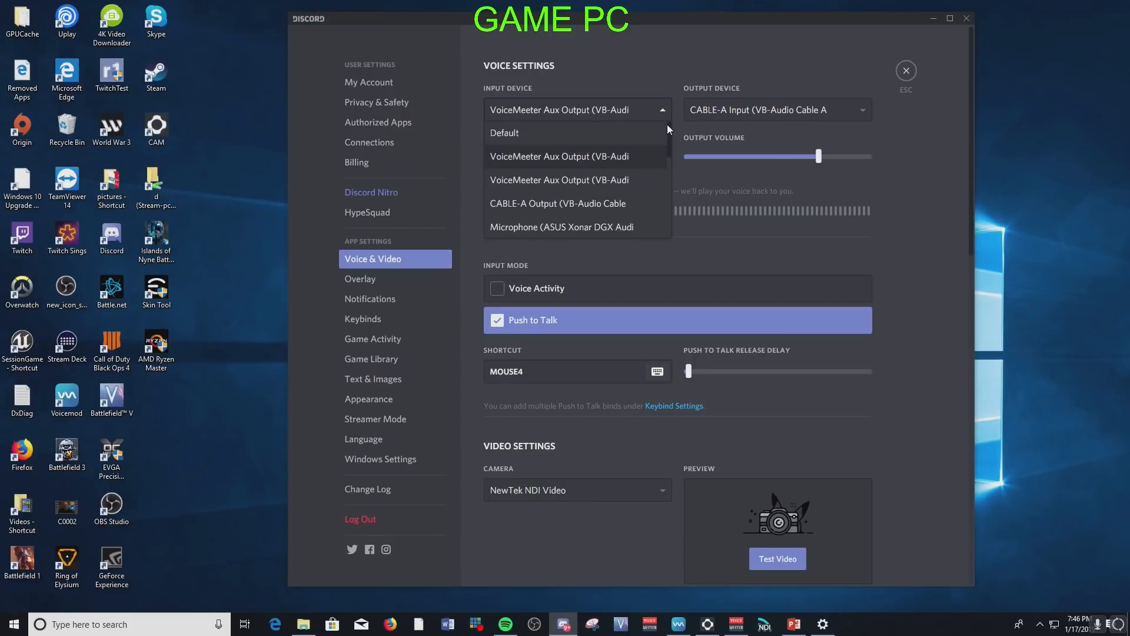
{"action": "left_click", "coordinate": [554, 157]}
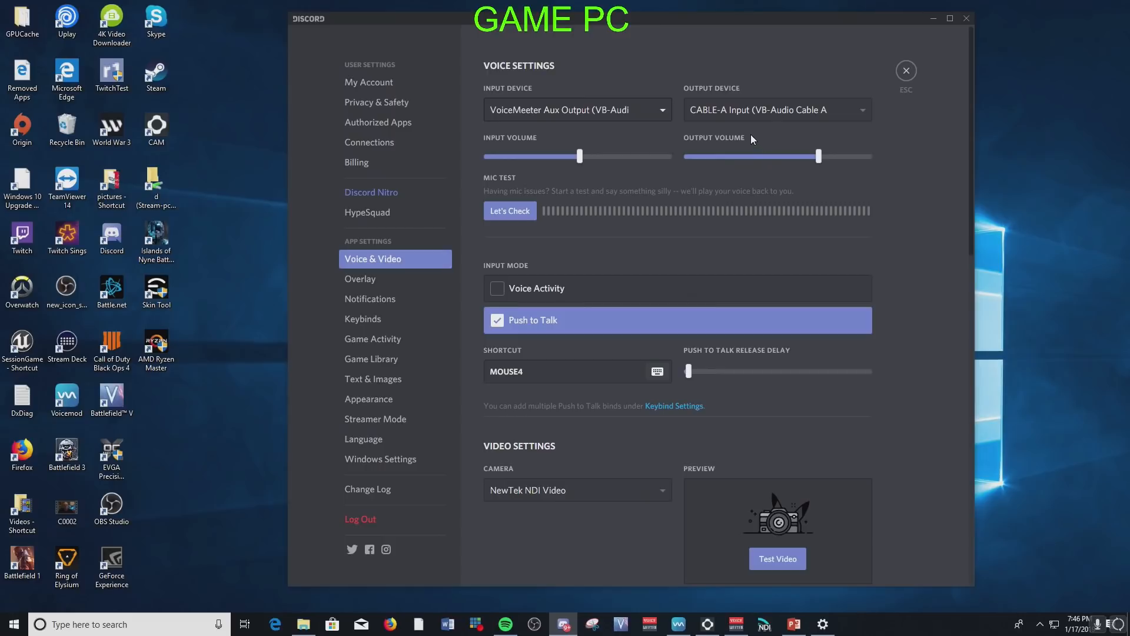
{"action": "left_click", "coordinate": [853, 107]}
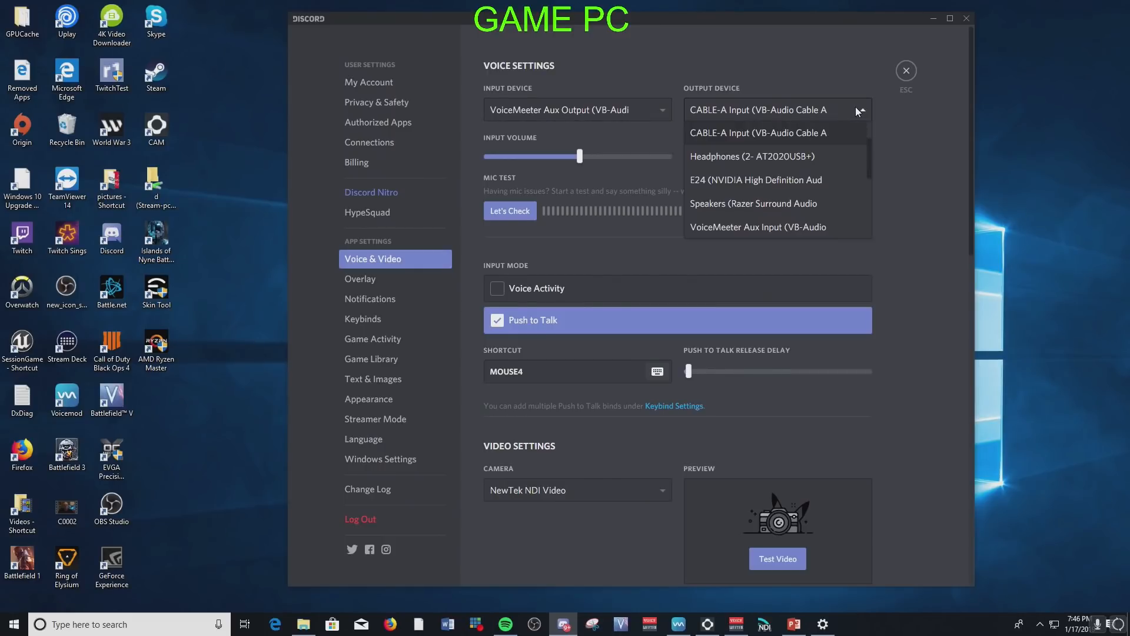
{"action": "left_click", "coordinate": [737, 139]}
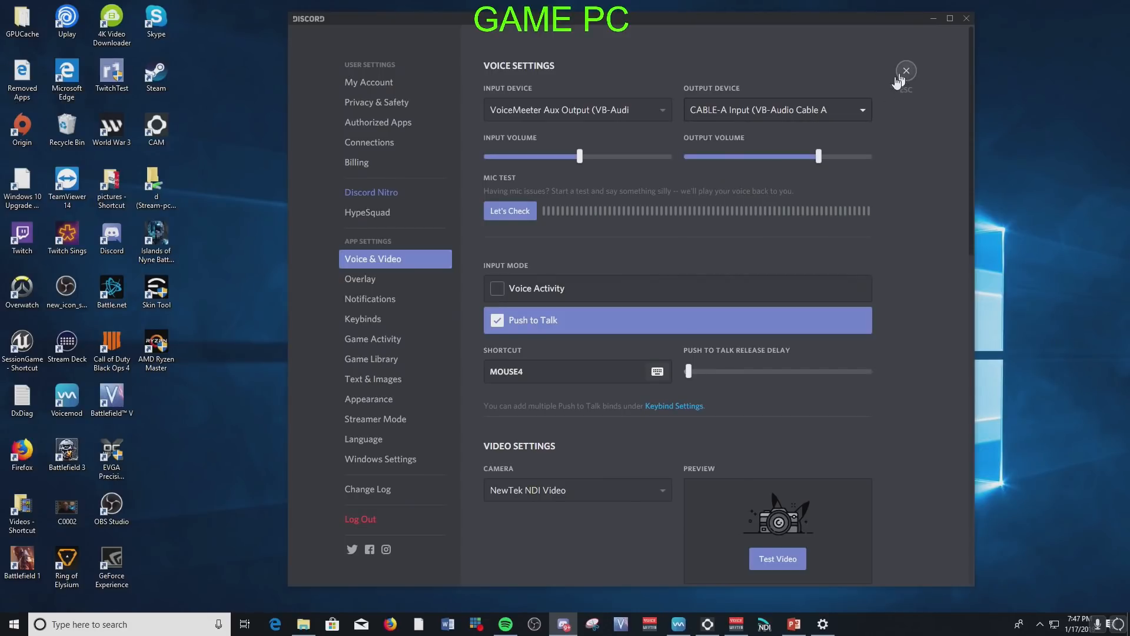
- Move the Discord window aside and bring Voicemeeter Banana to the front
{"action": "left_click_drag", "start_coordinate": [598, 18], "coordinate": [739, 2]}
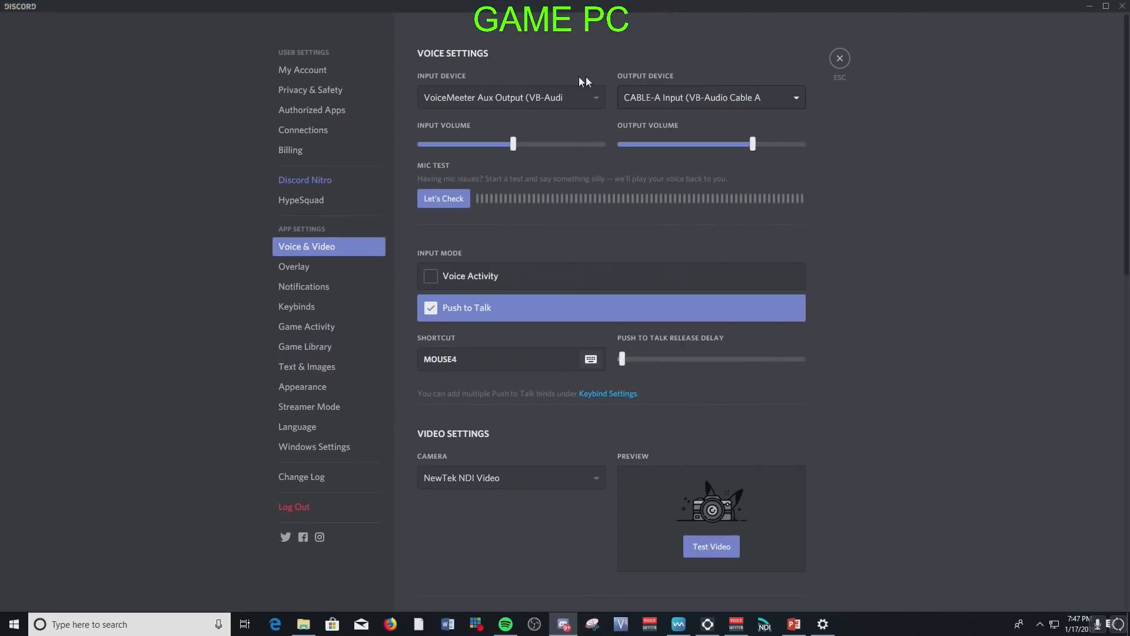
{"action": "left_click", "coordinate": [1105, 7]}
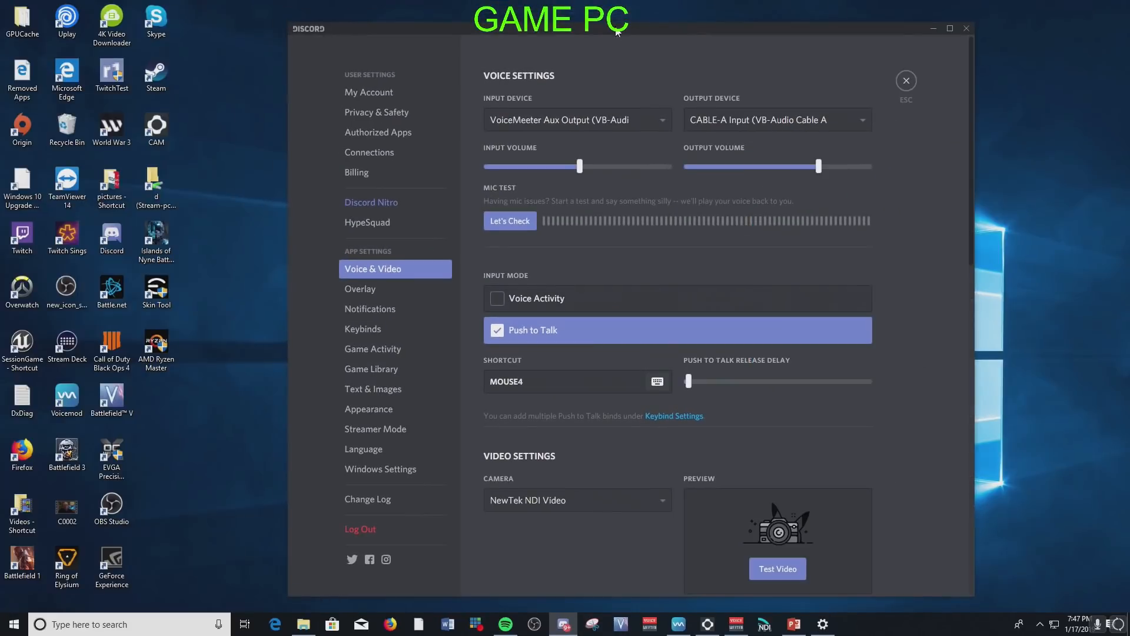
{"action": "left_click_drag", "start_coordinate": [639, 43], "coordinate": [812, 43]}
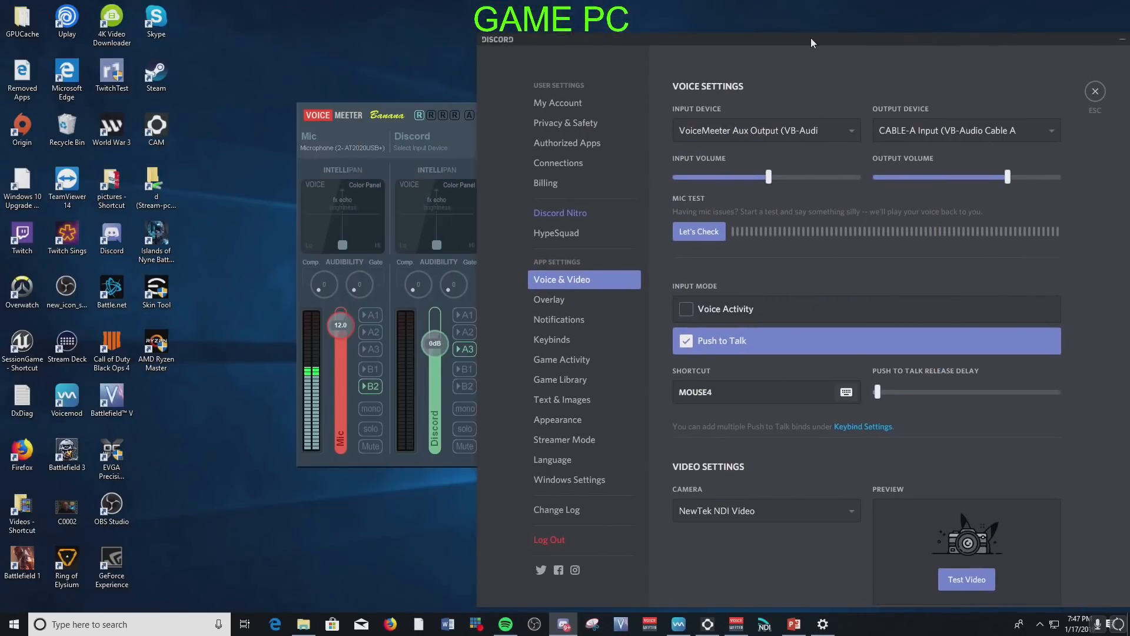
{"action": "left_click", "coordinate": [384, 112]}
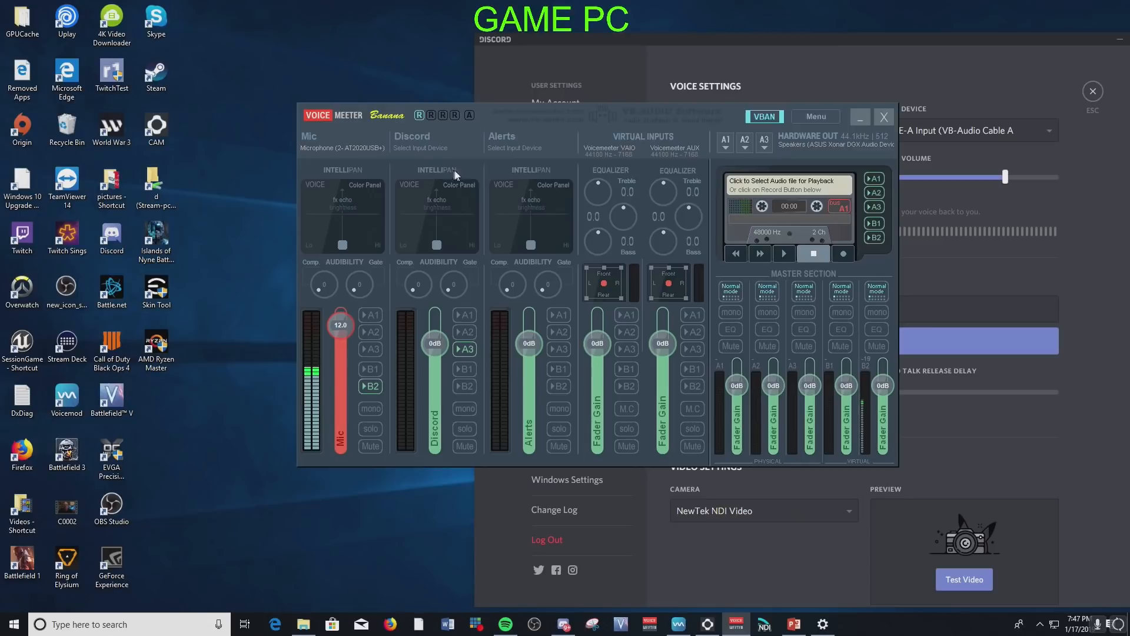
- Label the second hardware input Discord and assign MME: CABLE-A Output to it as its input device
{"action": "double_click", "coordinate": [415, 139]}
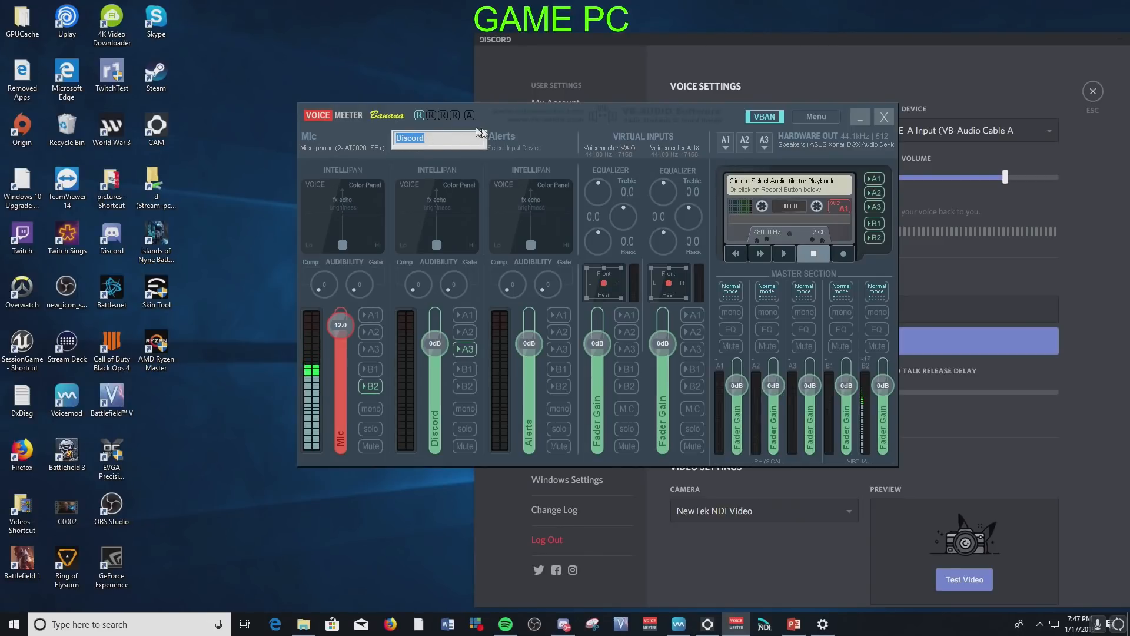
{"action": "left_click", "coordinate": [429, 139]}
{"action": "key", "text": "Return"}
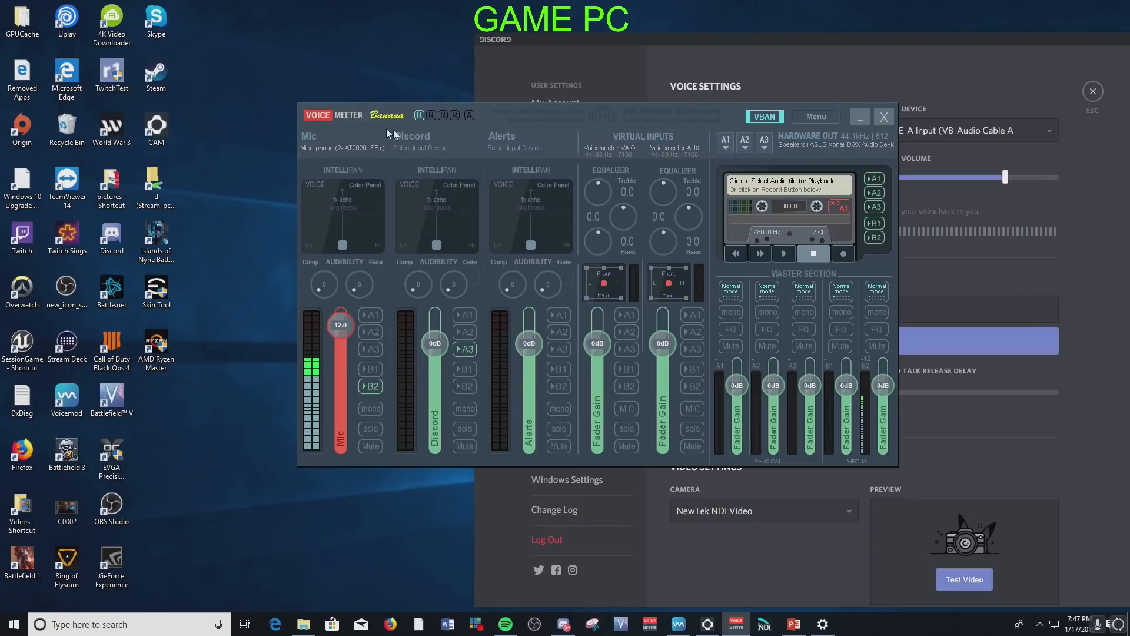
{"action": "left_click", "coordinate": [425, 149]}
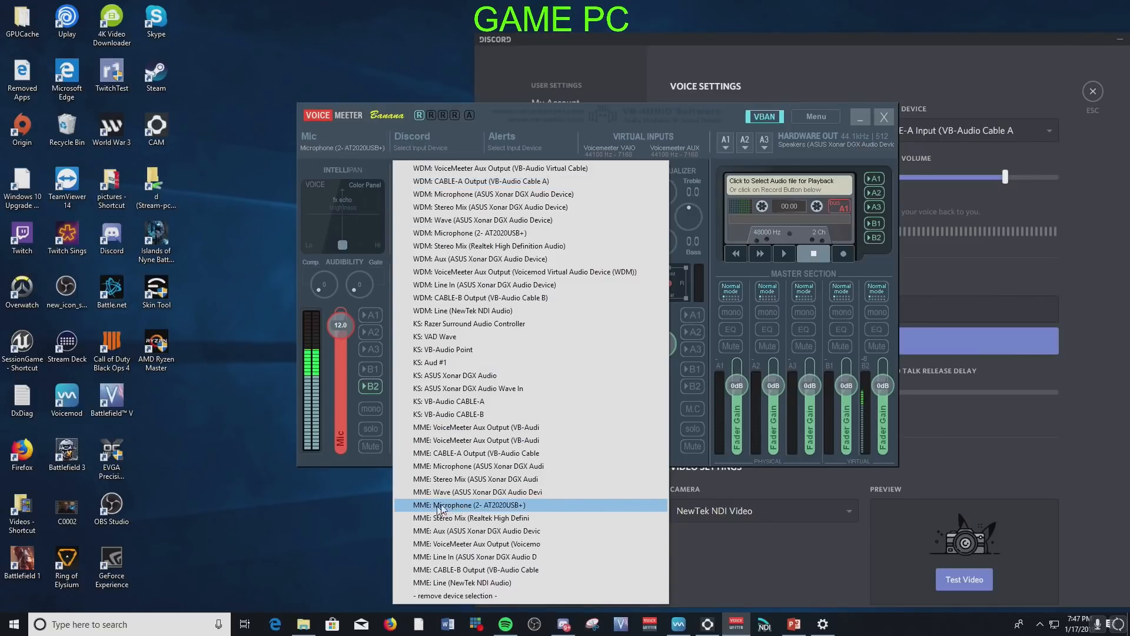
{"action": "left_click", "coordinate": [479, 455]}
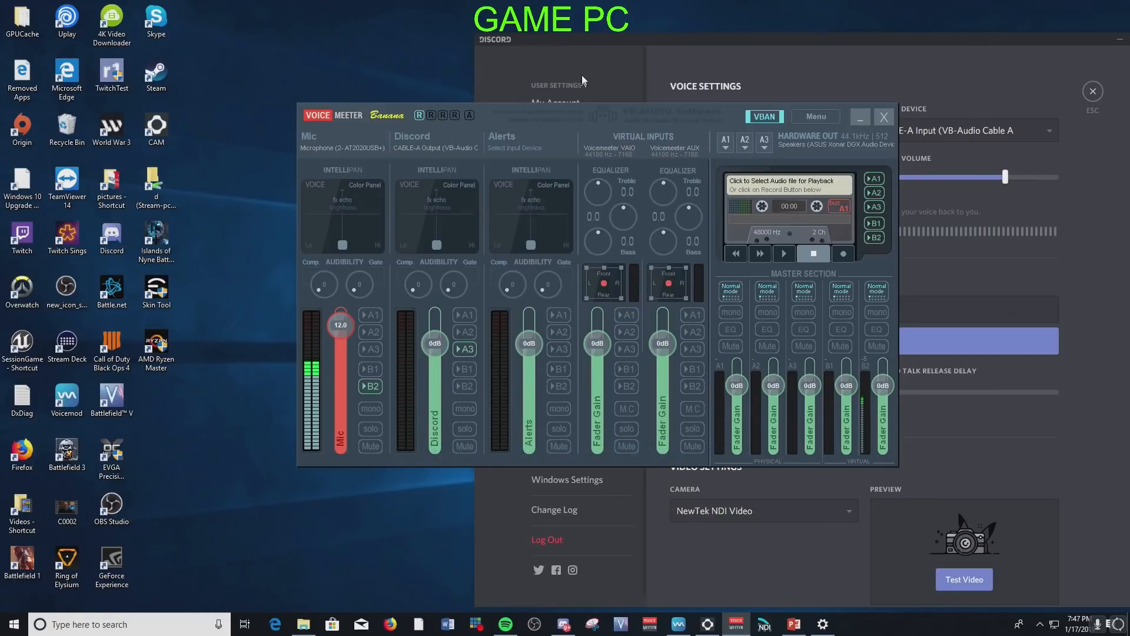
- Place the Voicemeeter Banana window so its input strips show beside Discord's voice settings, with Discord in front
{"action": "left_click_drag", "start_coordinate": [554, 118], "coordinate": [407, 102]}
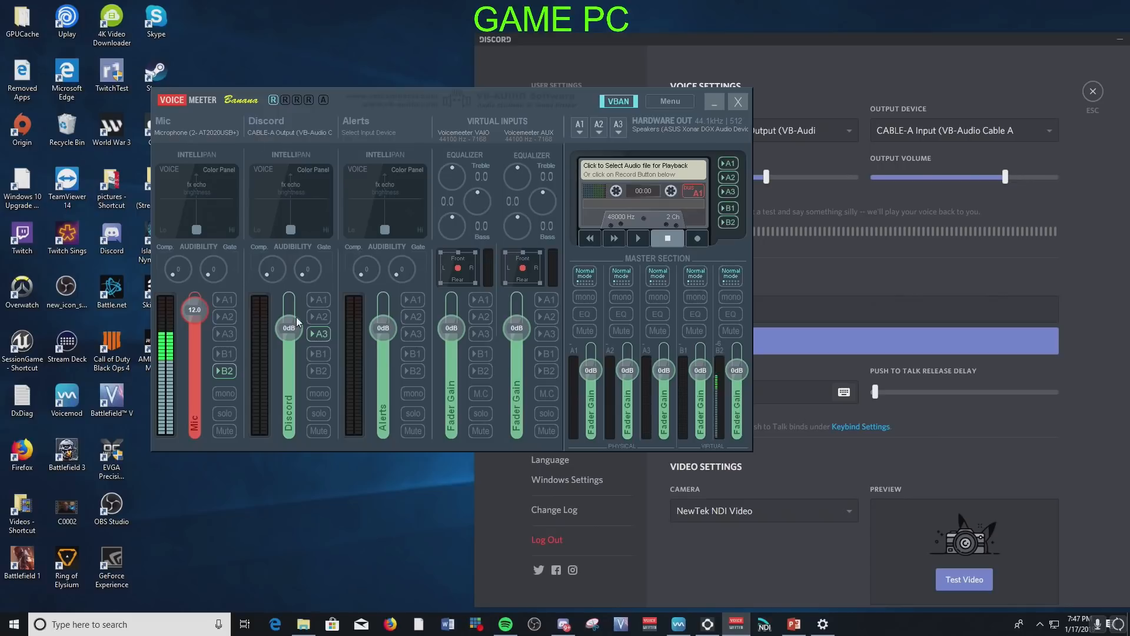
{"action": "left_click", "coordinate": [326, 334]}
{"action": "left_click", "coordinate": [820, 41]}
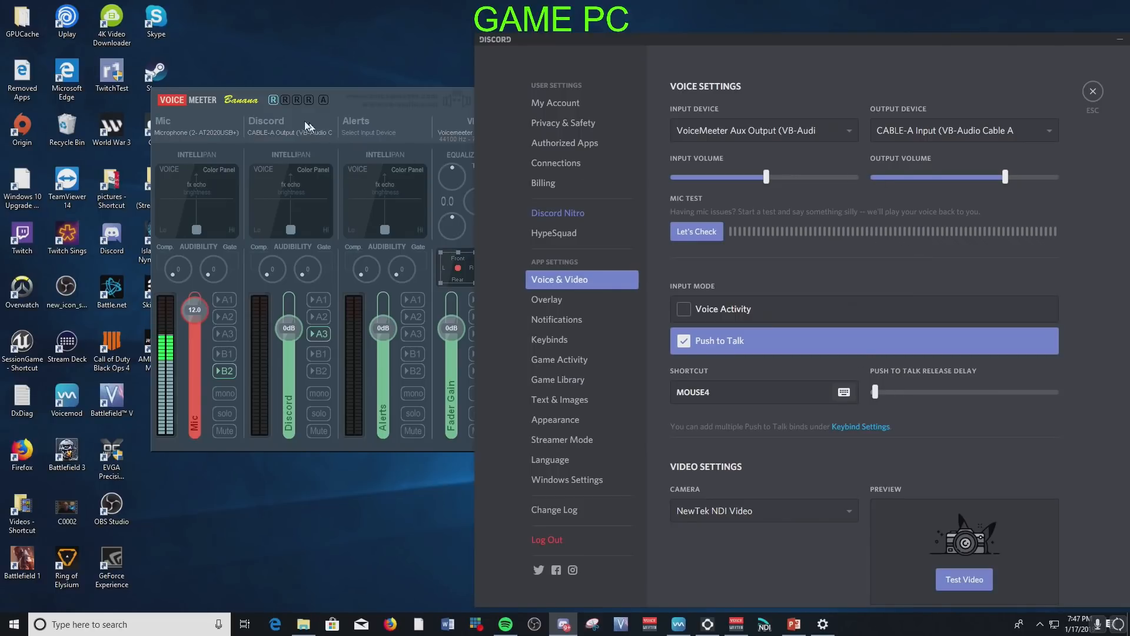
- Run Discord's mic test to check the level on Voicemeeter's Discord strip, stop it and close the settings
{"action": "left_click", "coordinate": [702, 233]}
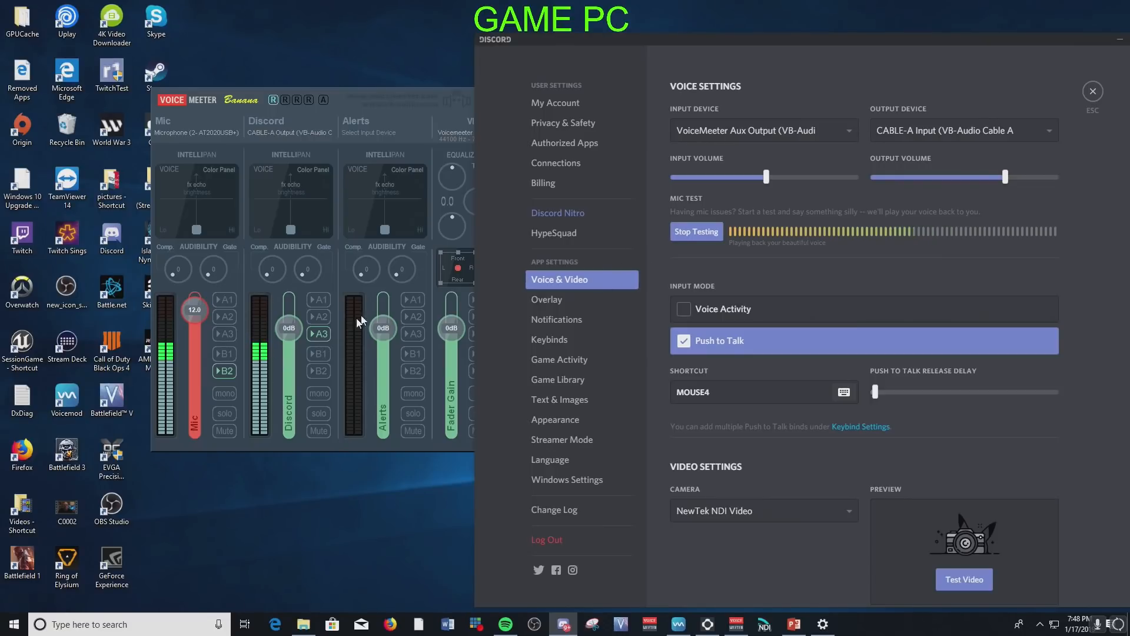
{"action": "left_click", "coordinate": [321, 334]}
{"action": "left_click", "coordinate": [690, 235]}
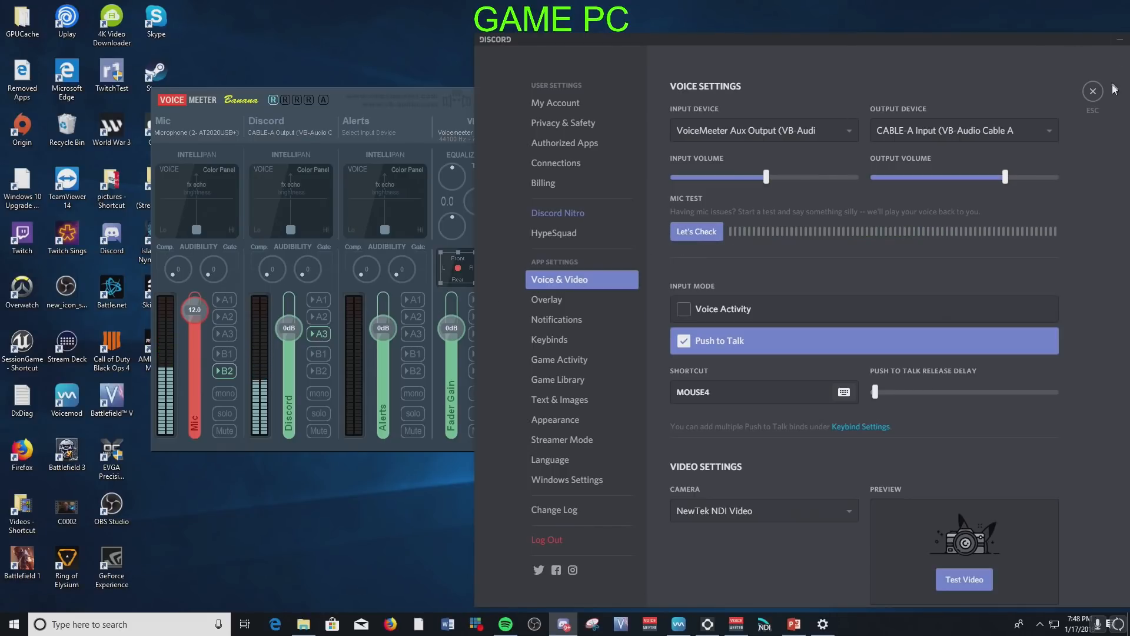
{"action": "left_click", "coordinate": [1093, 94]}
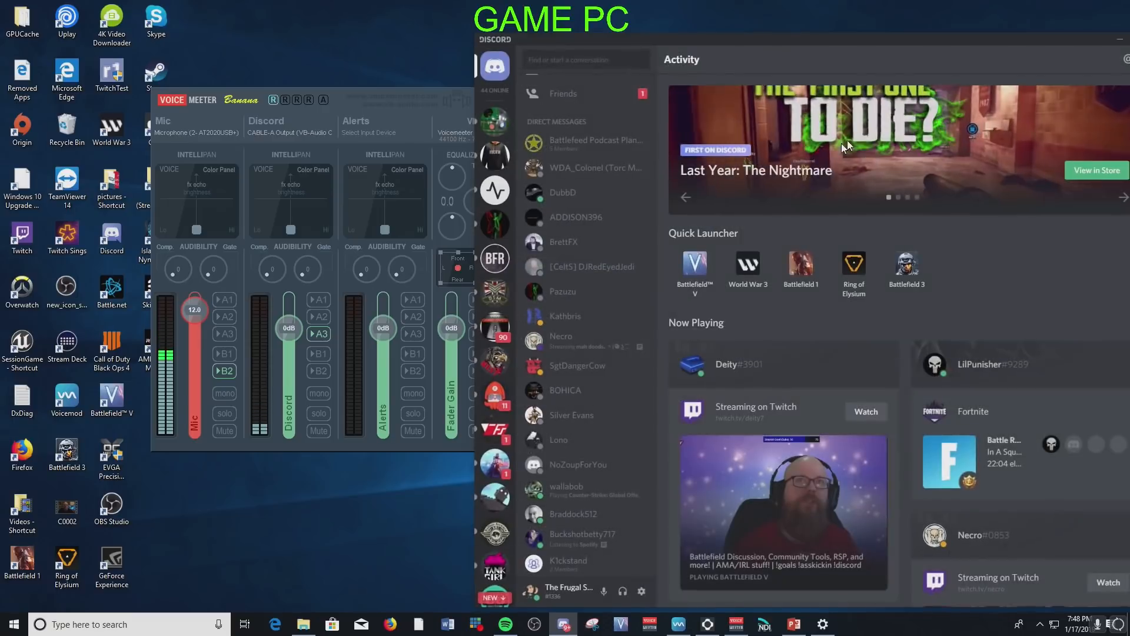
- Minimize Discord and turn on the outgoing VBAN stream Comms with BUS A3 as its source
{"action": "left_click", "coordinate": [1119, 39]}
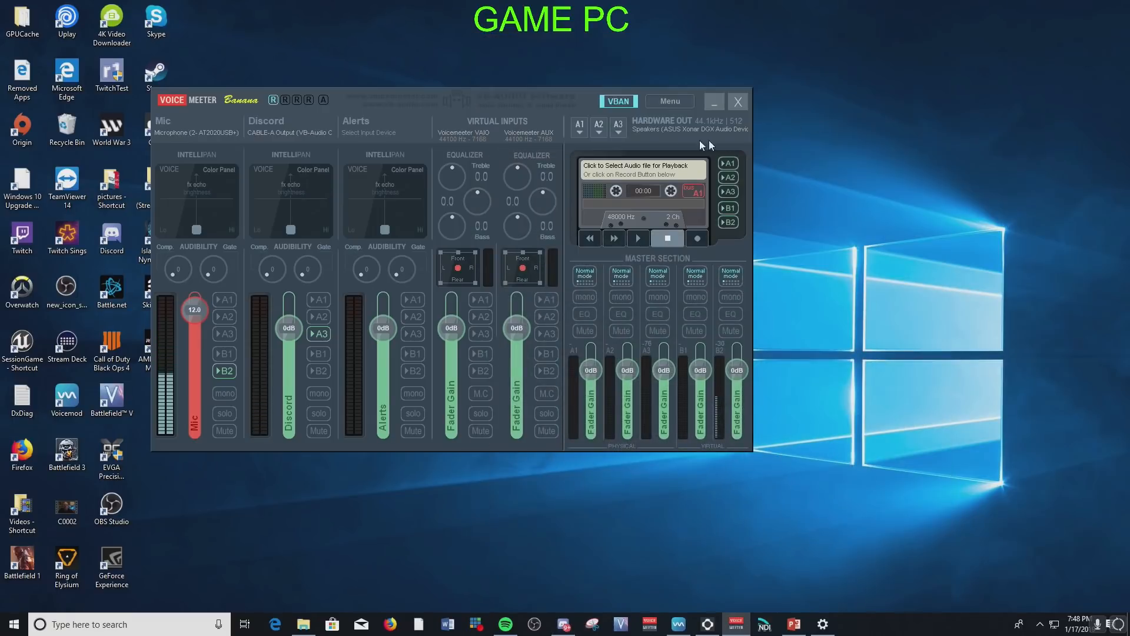
{"action": "left_click", "coordinate": [618, 101]}
{"action": "left_click_drag", "start_coordinate": [716, 118], "coordinate": [533, 39]}
{"action": "left_click", "coordinate": [367, 362]}
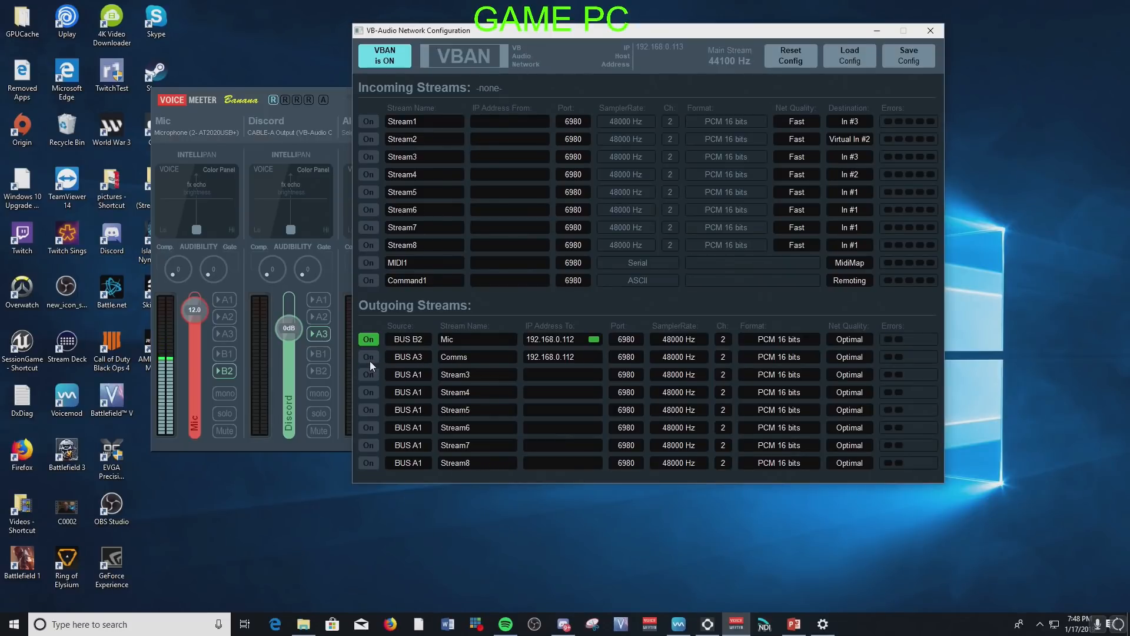
{"action": "left_click", "coordinate": [412, 357]}
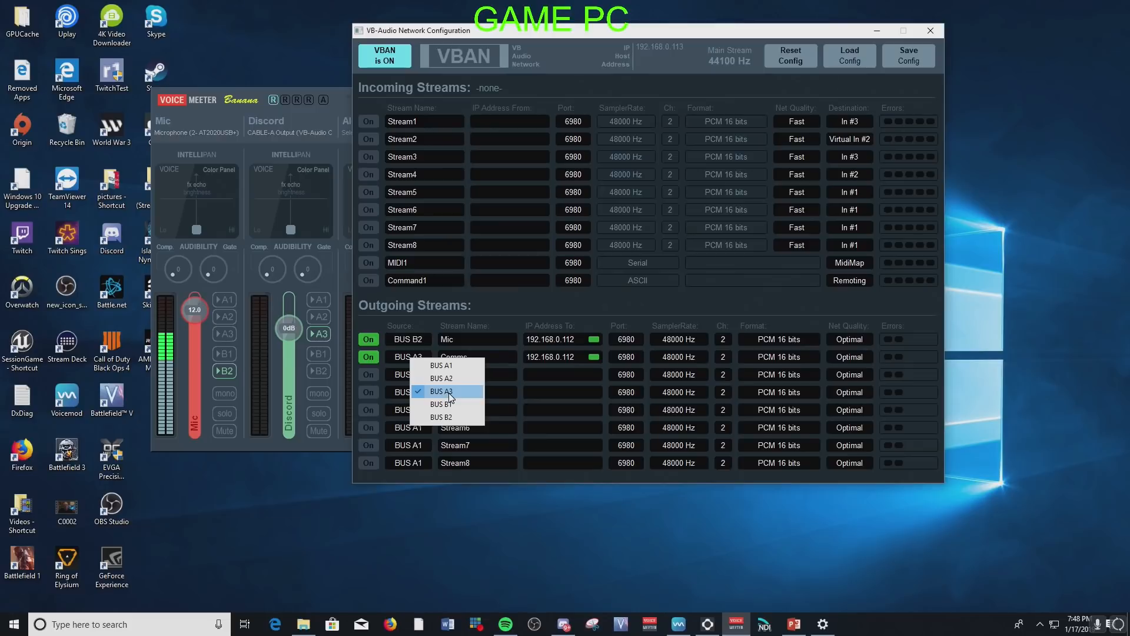
{"action": "left_click", "coordinate": [448, 393]}
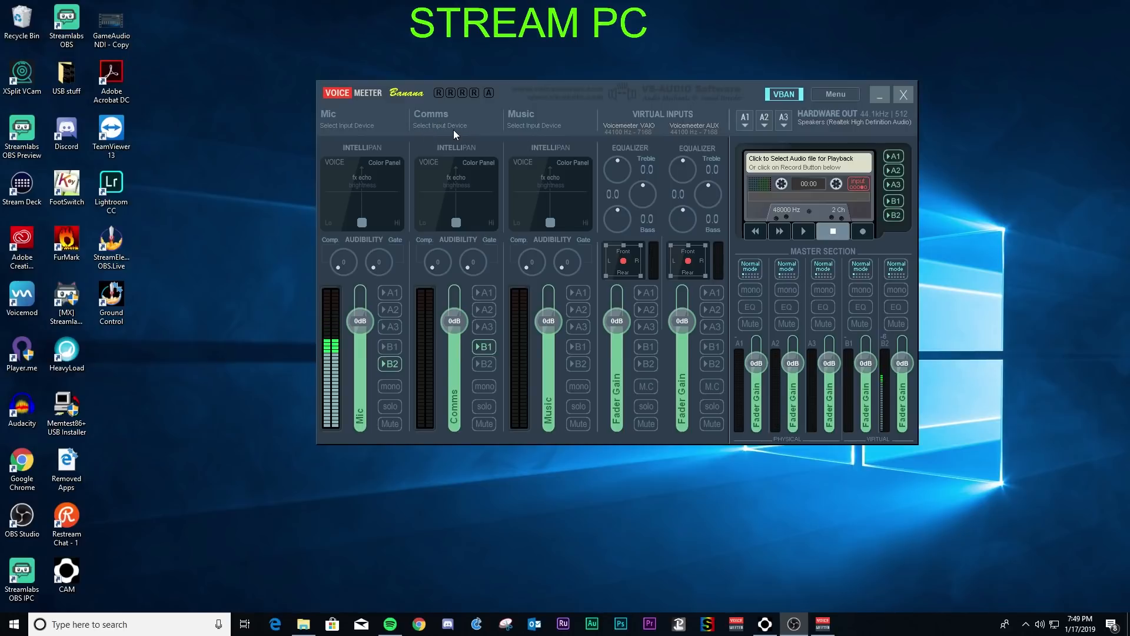
- On the stream PC, turn on the second incoming VBAN stream, receiving Comms from 192.168.0.113 with destination In #2, and move the VBAN window off the input strips
{"action": "left_click", "coordinate": [778, 95]}
{"action": "left_click_drag", "start_coordinate": [769, 108], "coordinate": [711, 45]}
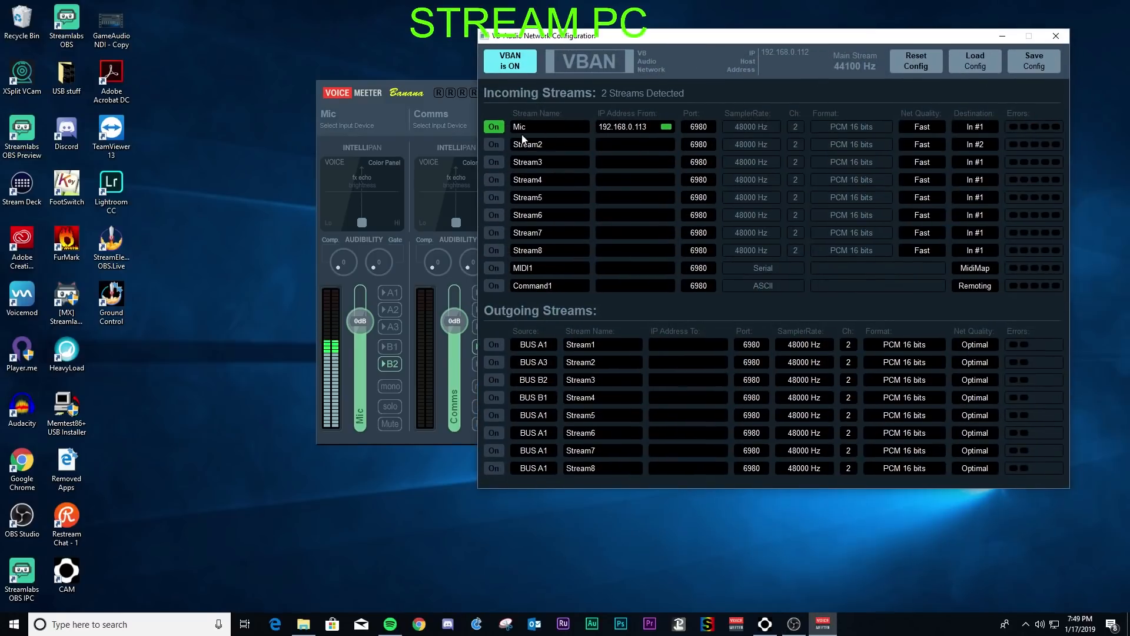
{"action": "left_click", "coordinate": [493, 145]}
{"action": "left_click", "coordinate": [624, 151]}
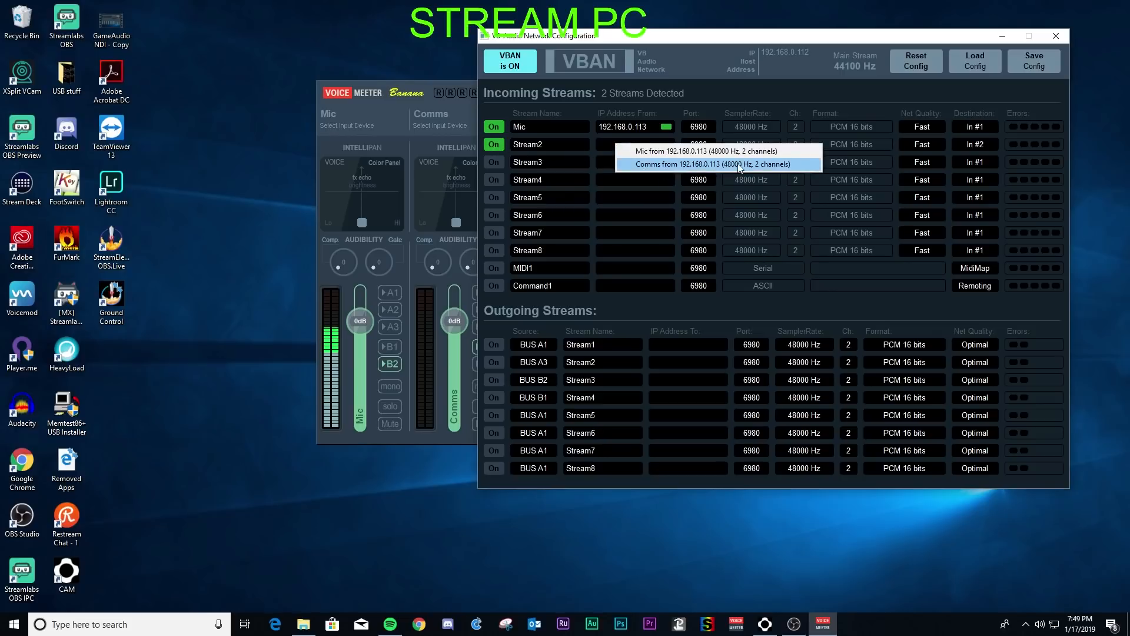
{"action": "left_click", "coordinate": [668, 164]}
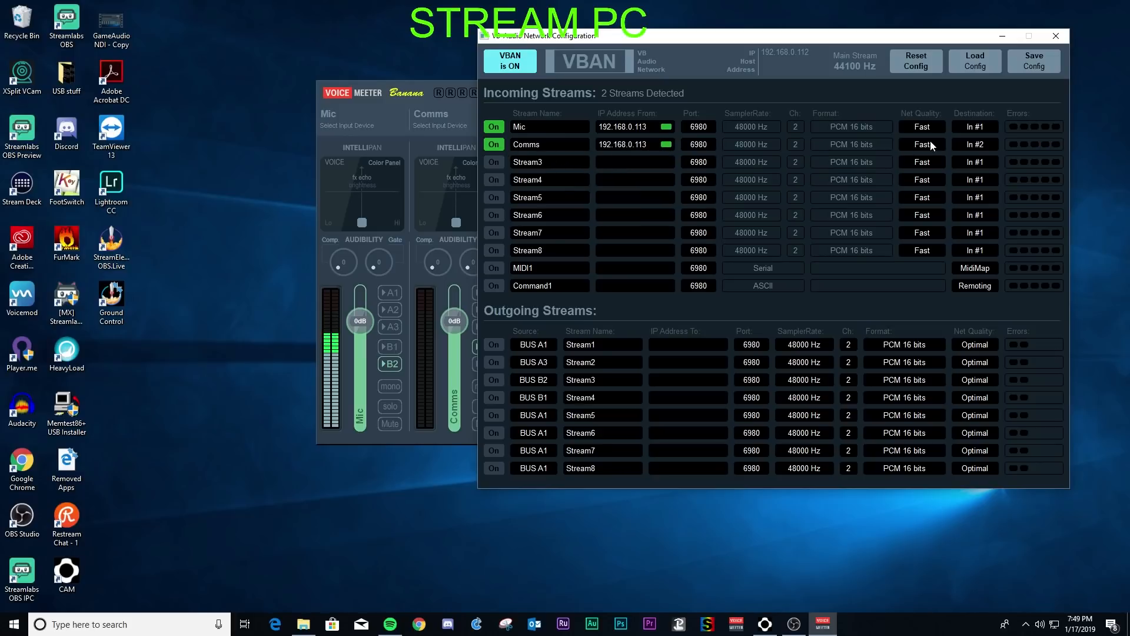
{"action": "left_click", "coordinate": [972, 149]}
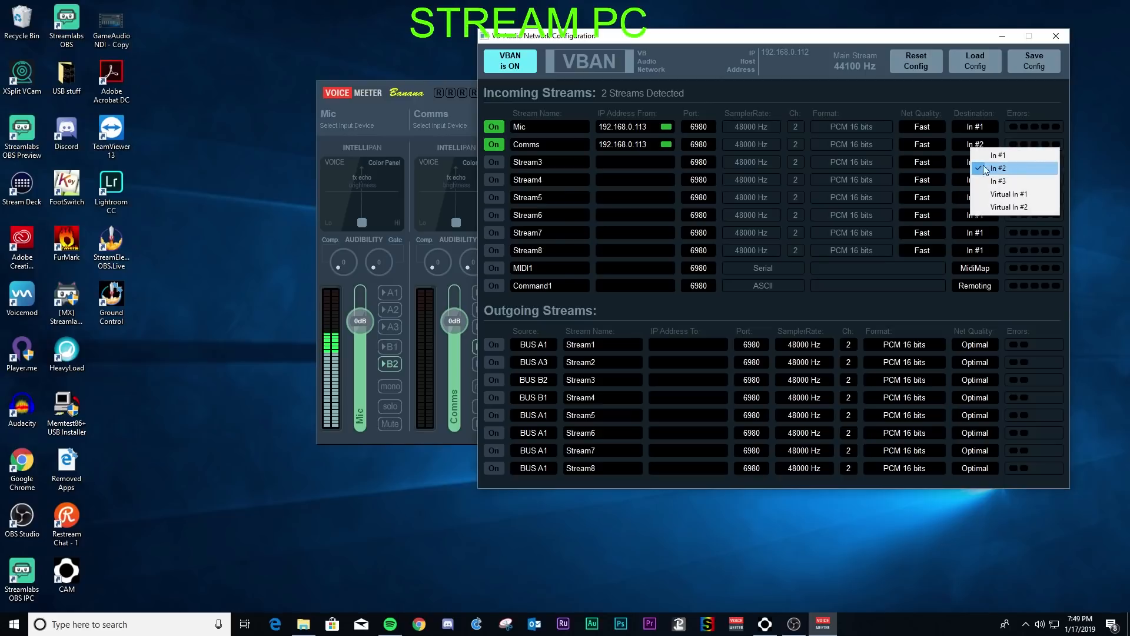
{"action": "left_click", "coordinate": [1004, 170]}
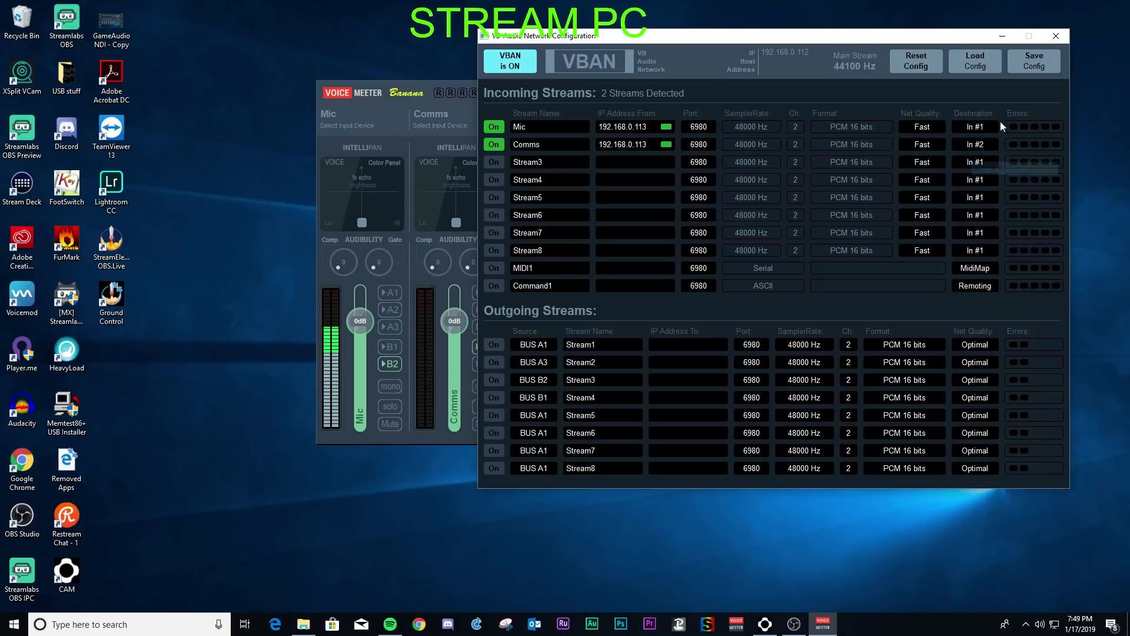
{"action": "left_click_drag", "start_coordinate": [958, 44], "coordinate": [1086, 58]}
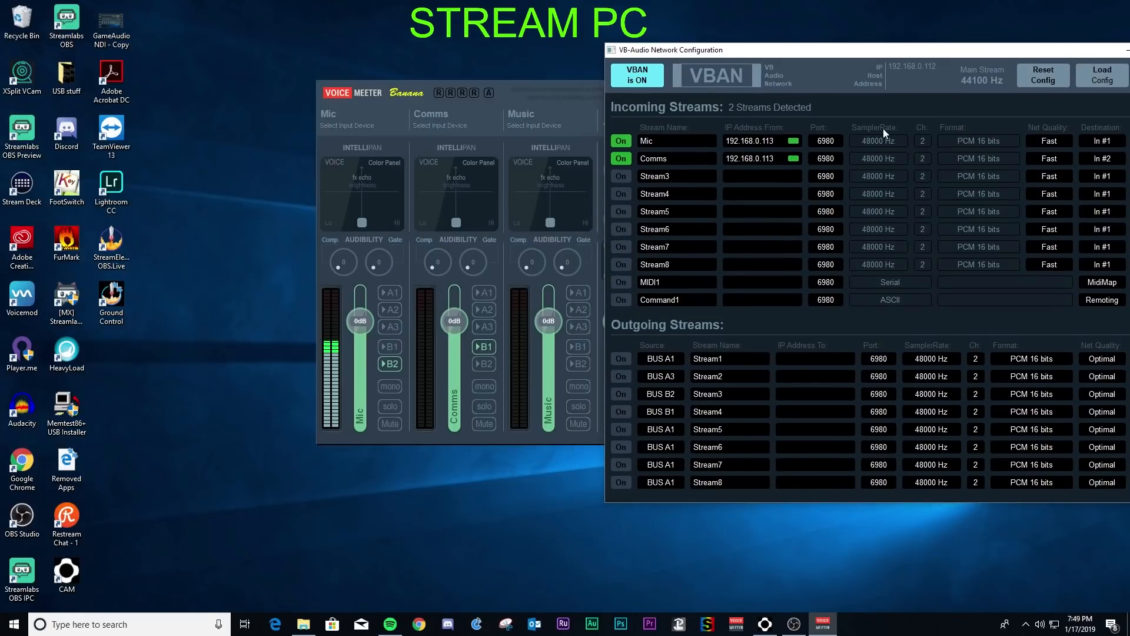
{"action": "left_click_drag", "start_coordinate": [930, 54], "coordinate": [874, 55]}
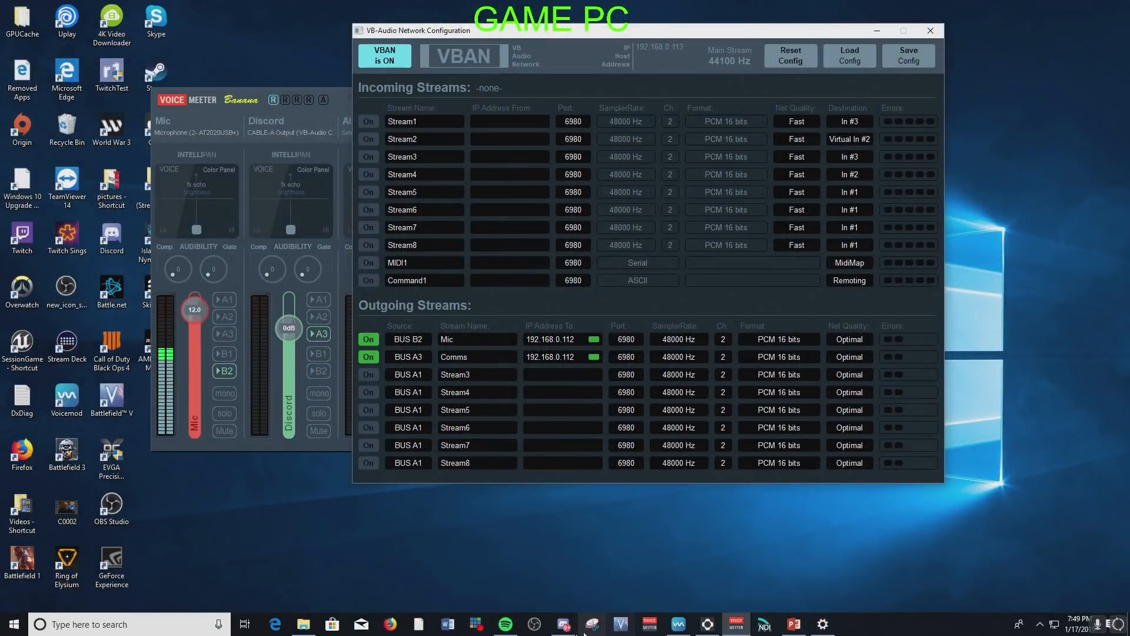
- On the game PC, place Discord beside Voicemeeter's first two strips and run the mic test in its voice settings
{"action": "left_click", "coordinate": [564, 624]}
{"action": "left_click_drag", "start_coordinate": [736, 33], "coordinate": [638, 27]}
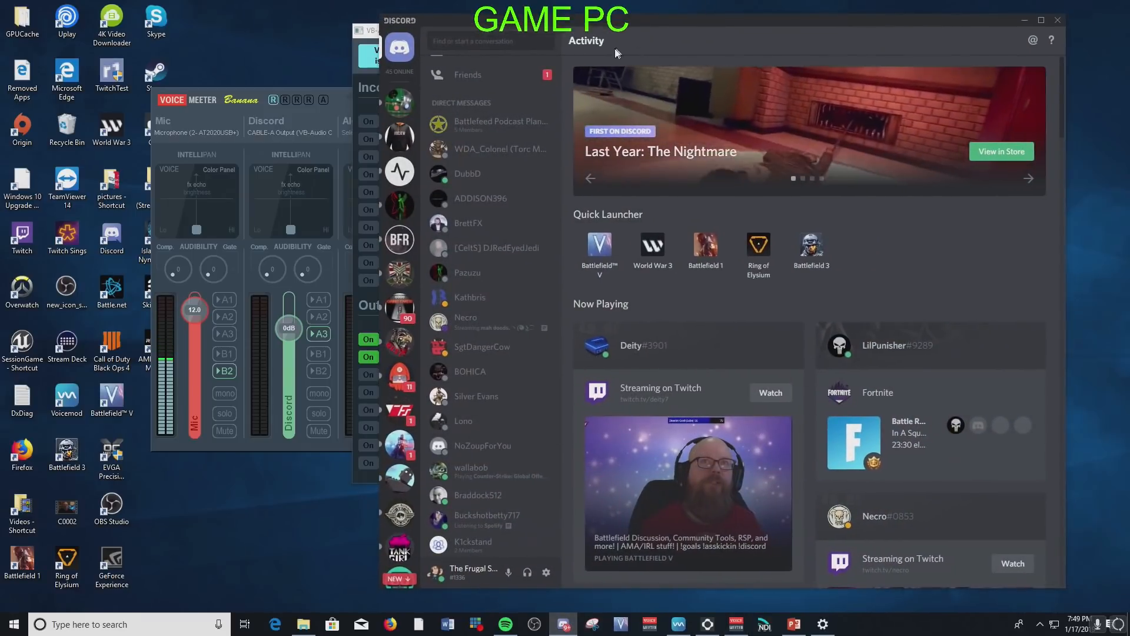
{"action": "left_click", "coordinate": [546, 573]}
{"action": "left_click", "coordinate": [495, 262]}
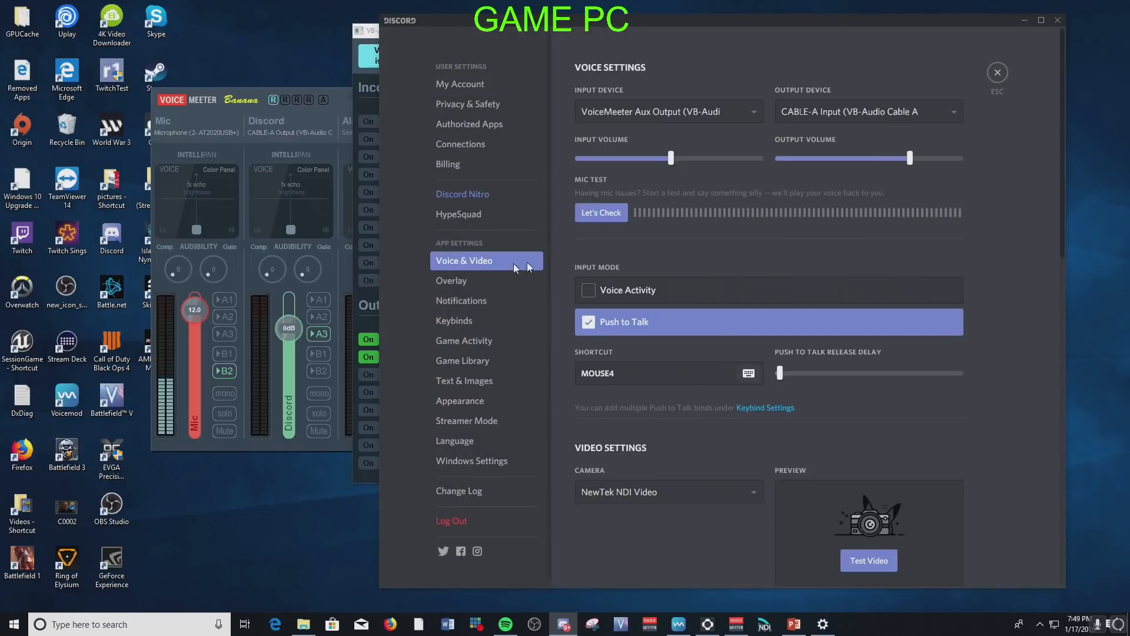
{"action": "left_click", "coordinate": [615, 214]}
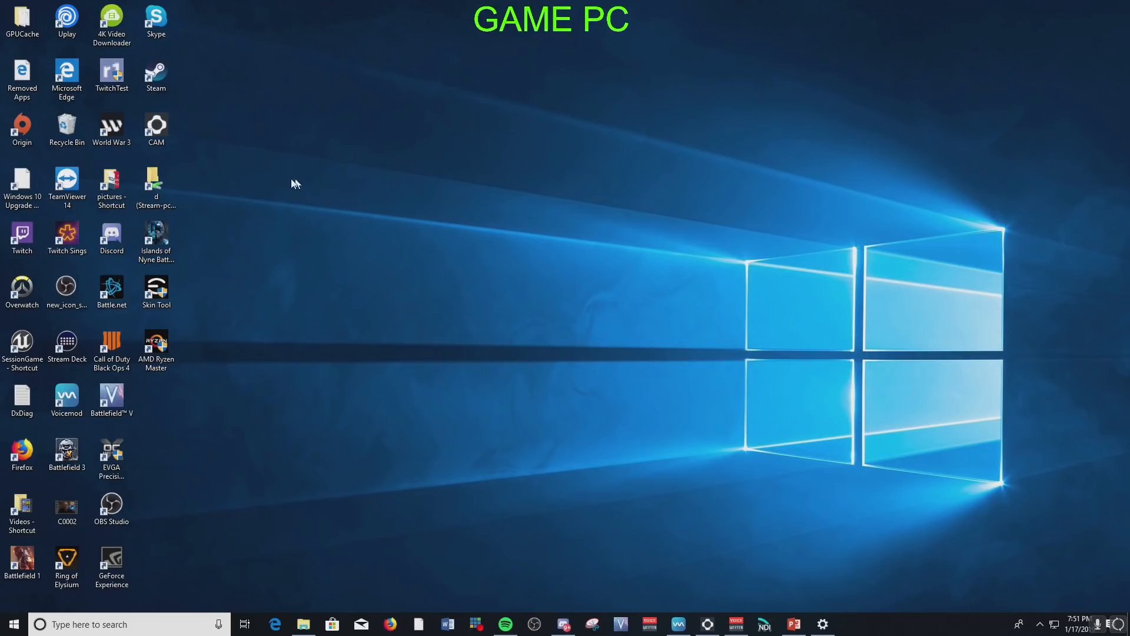
- Check the HDMI audio device choices on the NVIDIA Control Panel's digital audio page, then close it with Elgato kept
{"action": "right_click", "coordinate": [484, 288]}
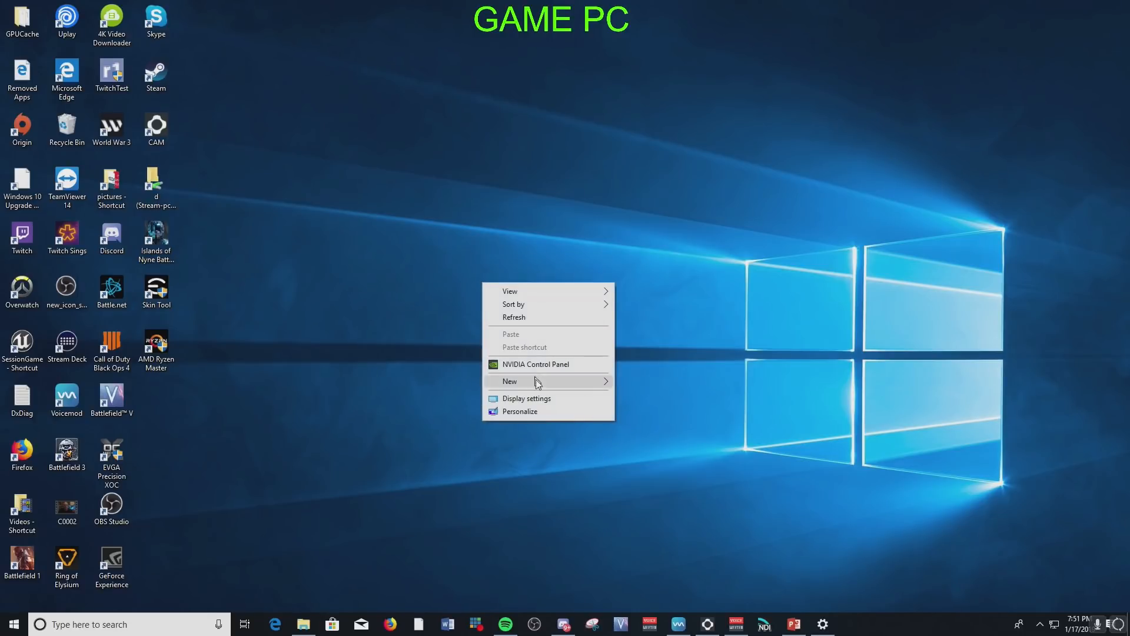
{"action": "left_click", "coordinate": [546, 365]}
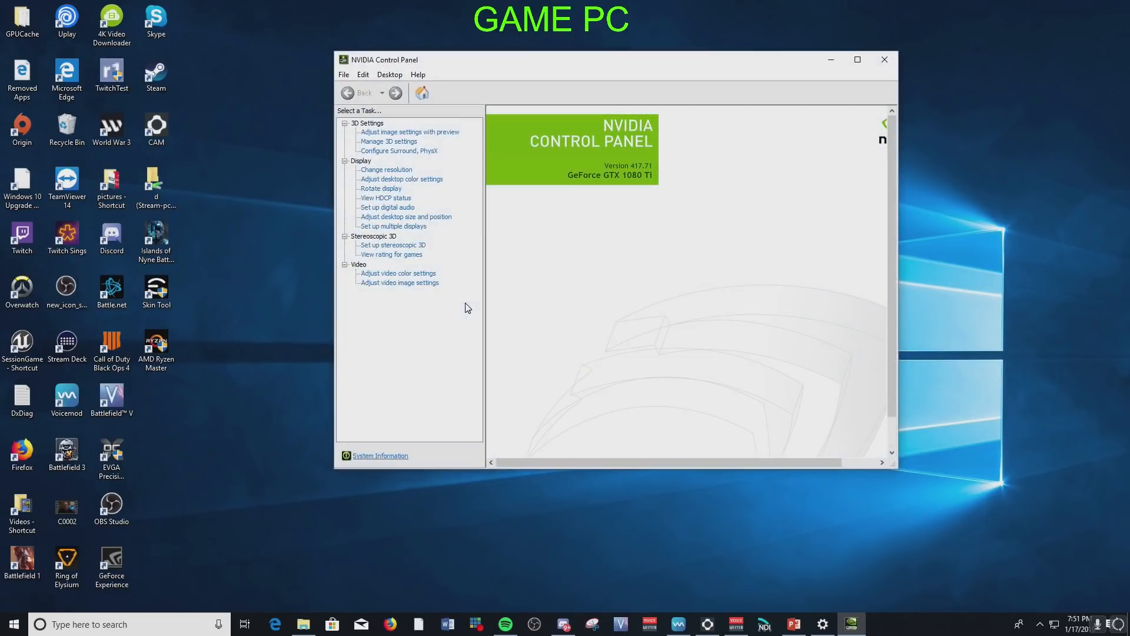
{"action": "left_click", "coordinate": [370, 209]}
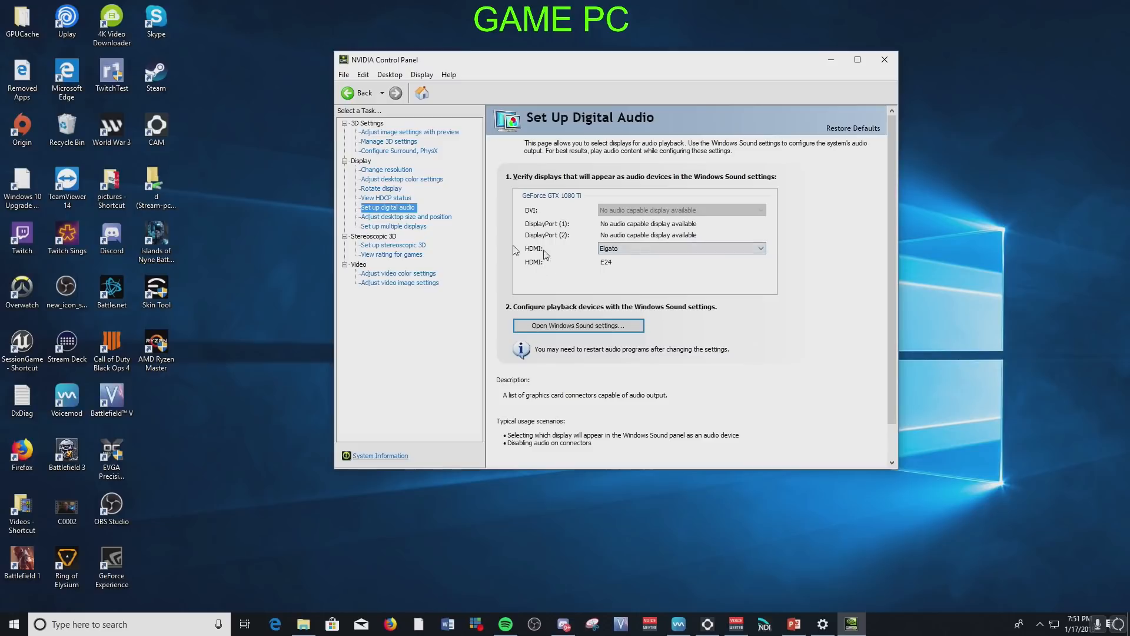
{"action": "left_click", "coordinate": [748, 254]}
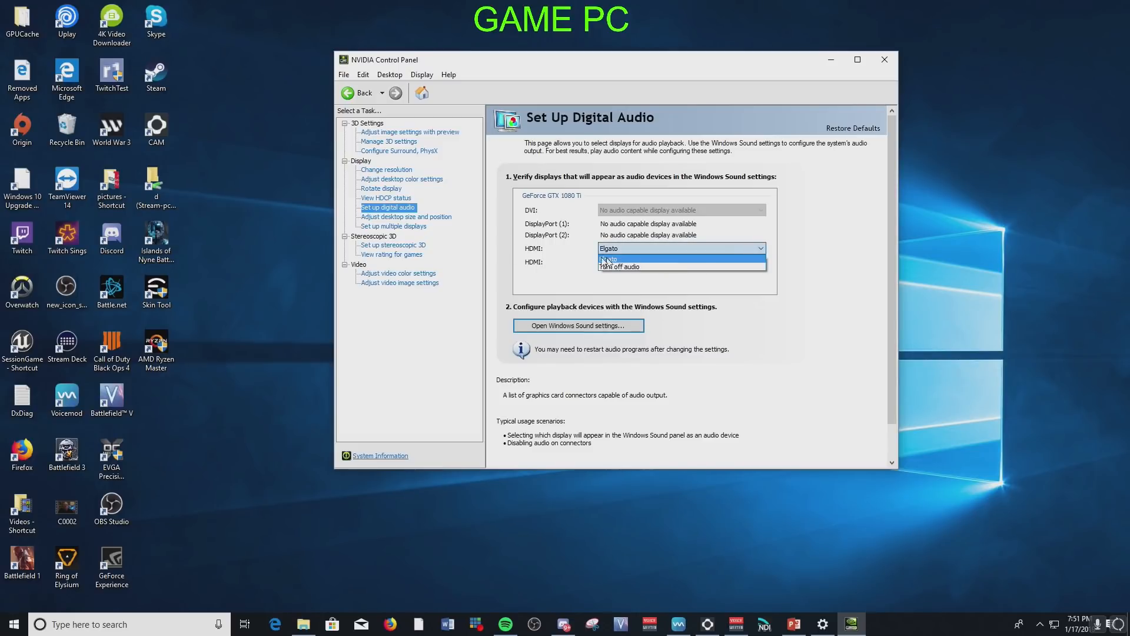
{"action": "left_click", "coordinate": [733, 235]}
{"action": "left_click", "coordinate": [687, 250]}
{"action": "left_click", "coordinate": [688, 247]}
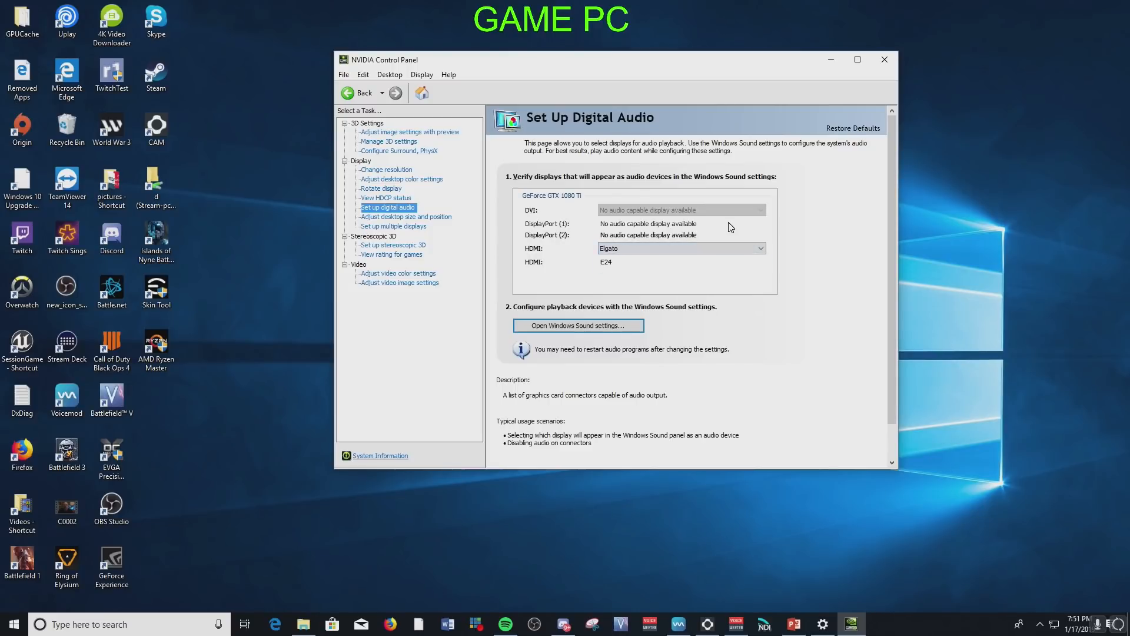
{"action": "left_click", "coordinate": [884, 61]}
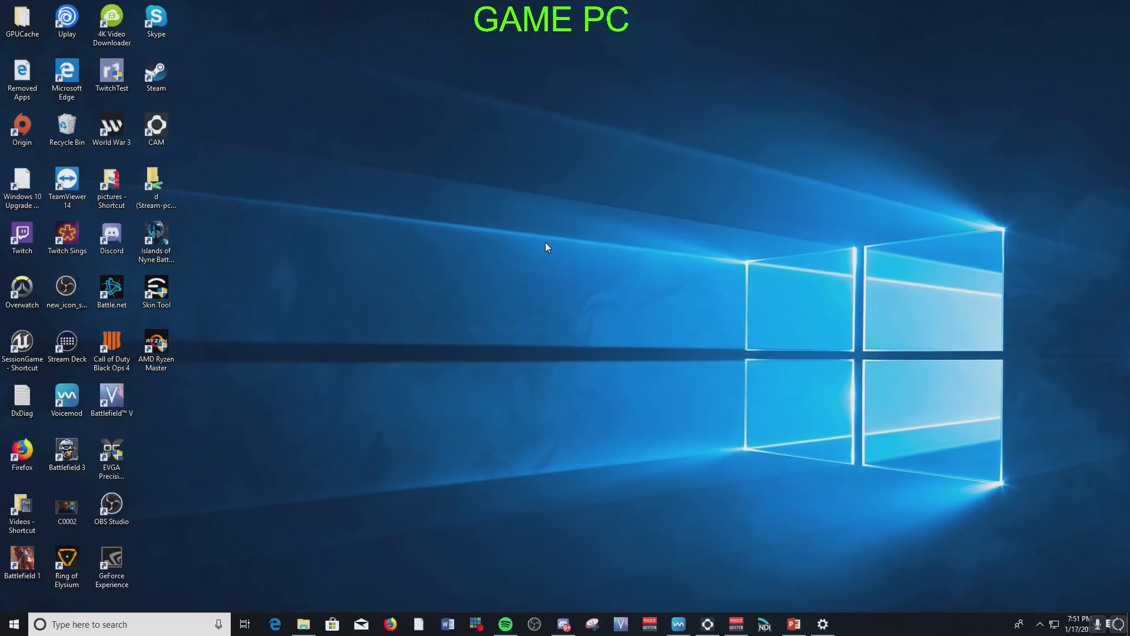
- Bring Voicemeeter Banana to the front and route the Voicemeeter VAIO virtual input to A1, leaving A1 off on the hardware inputs
{"action": "left_click", "coordinate": [736, 624]}
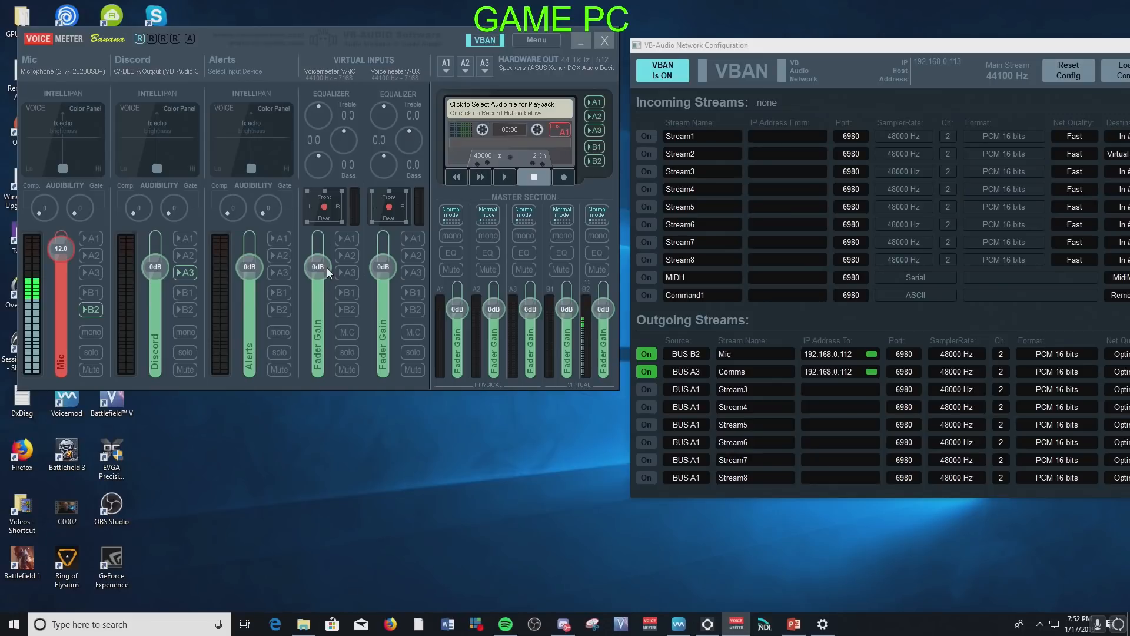
{"action": "left_click", "coordinate": [340, 239]}
{"action": "left_click", "coordinate": [280, 240]}
{"action": "left_click", "coordinate": [180, 237]}
{"action": "left_click", "coordinate": [80, 237]}
{"action": "left_click", "coordinate": [281, 237]}
{"action": "left_click", "coordinate": [186, 238]}
{"action": "left_click", "coordinate": [348, 239]}
- Route Voicemeeter VAIO to A2 as well and assign WDM: Elgato (NVIDIA High Definition Audio) as the A2 hardware output
{"action": "left_click", "coordinate": [350, 256]}
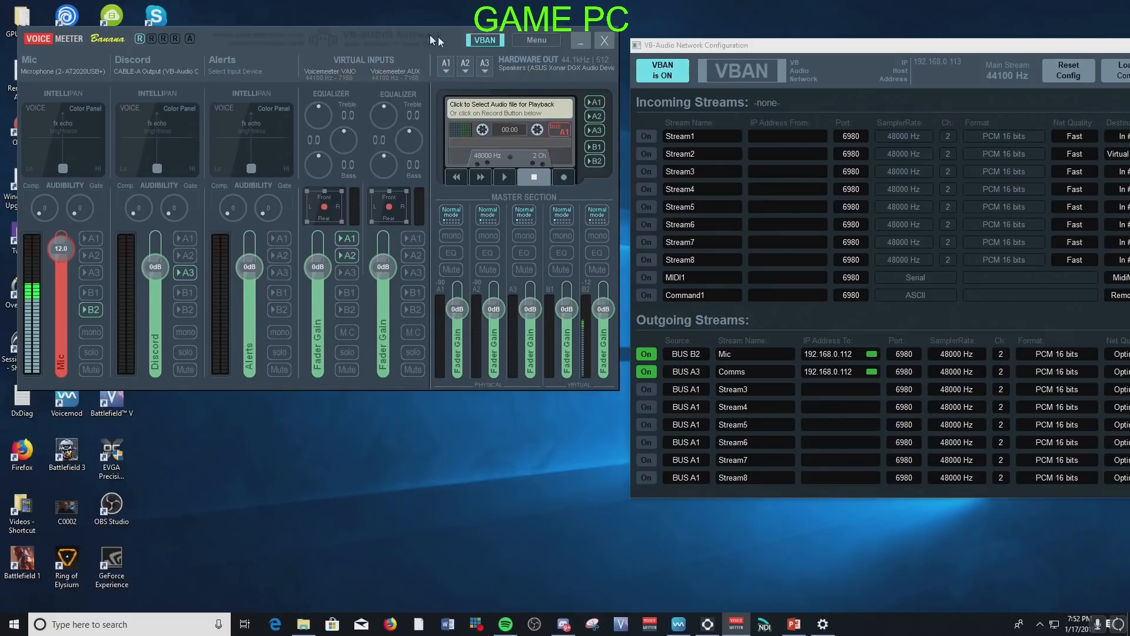
{"action": "left_click", "coordinate": [465, 65]}
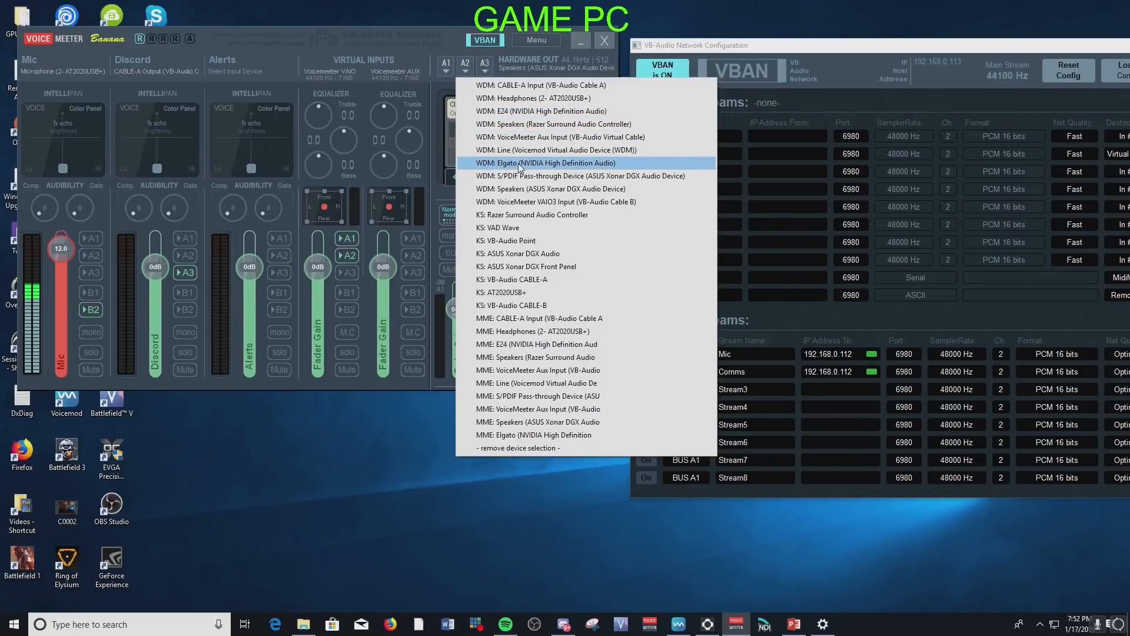
{"action": "left_click", "coordinate": [621, 164]}
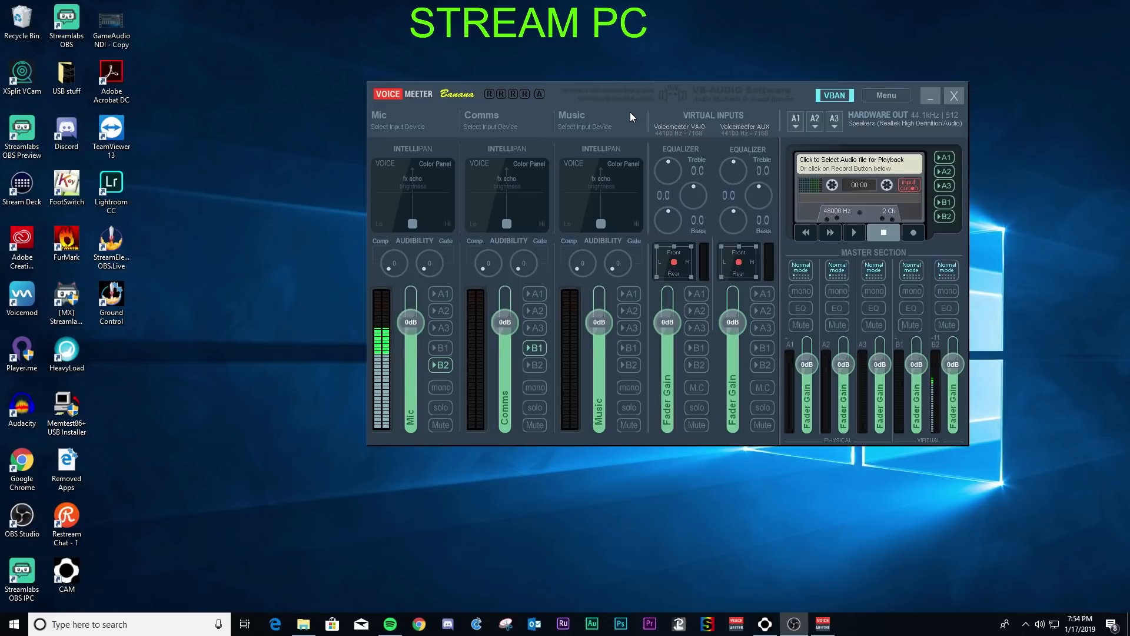
- On the stream PC, check the default playback and recording devices in the Windows Sound settings and close them
{"action": "left_click_drag", "start_coordinate": [628, 91], "coordinate": [640, 93]}
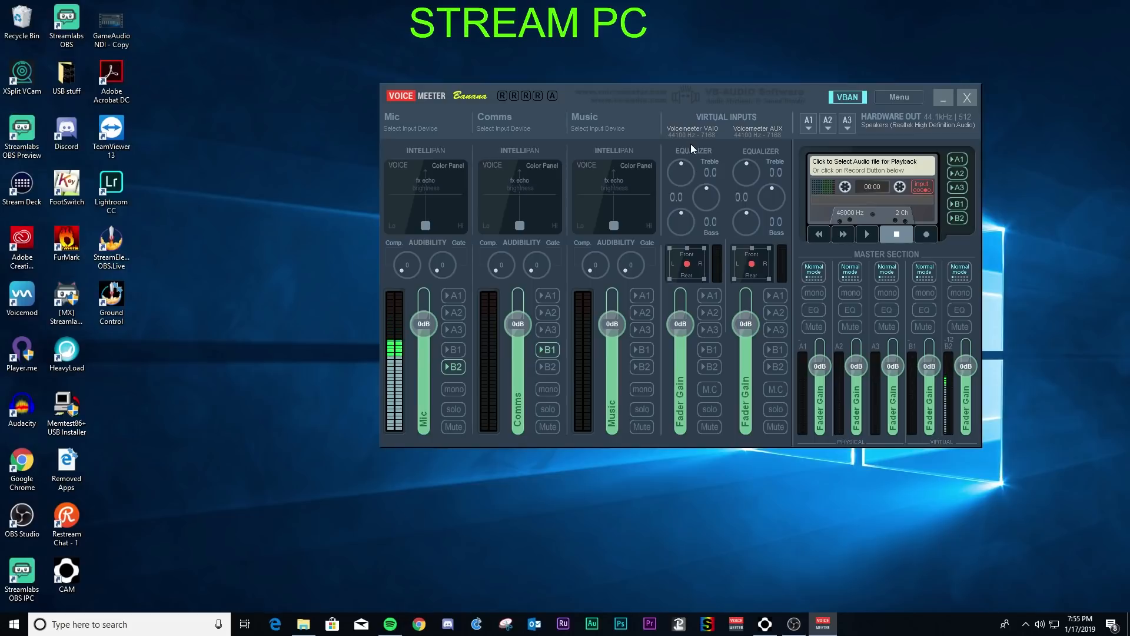
{"action": "left_click_drag", "start_coordinate": [647, 90], "coordinate": [601, 72]}
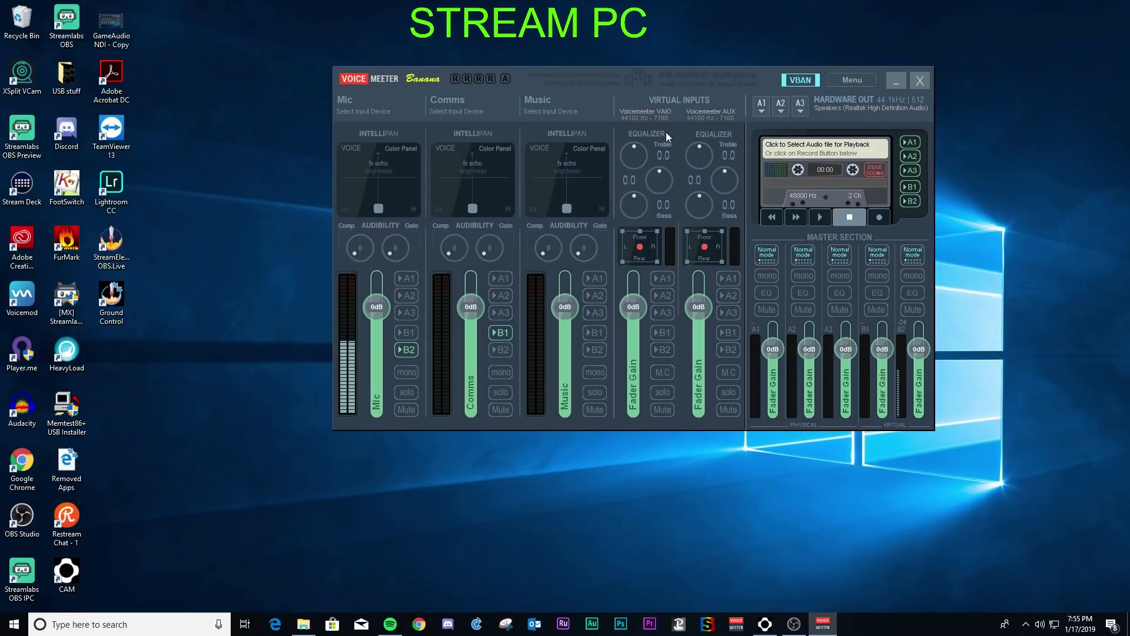
{"action": "right_click", "coordinate": [1038, 623]}
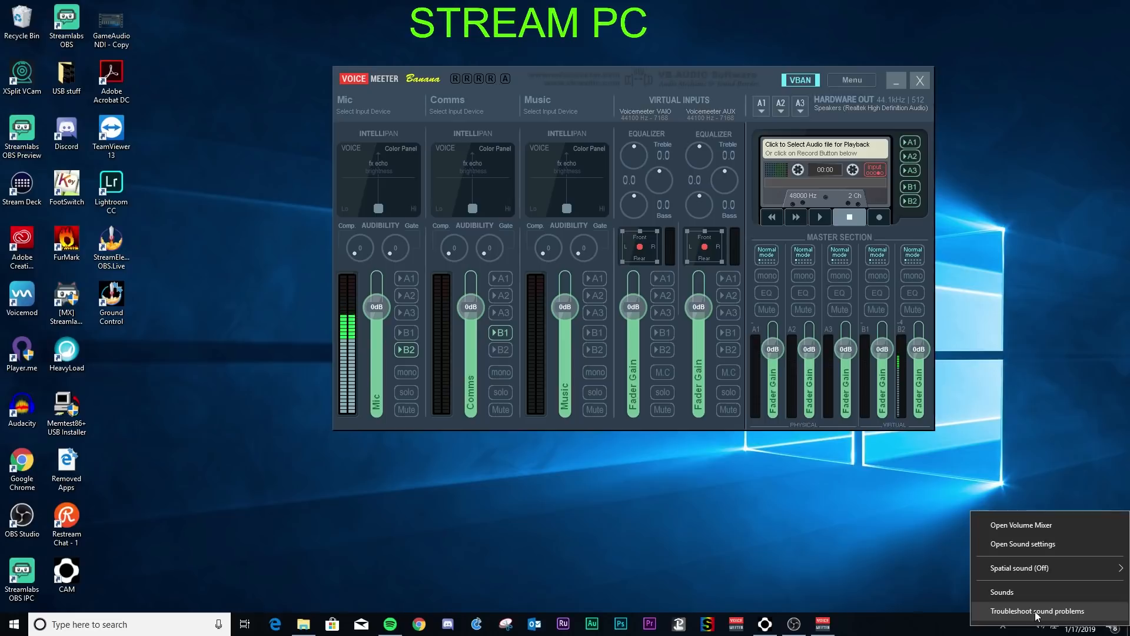
{"action": "left_click", "coordinate": [1030, 596]}
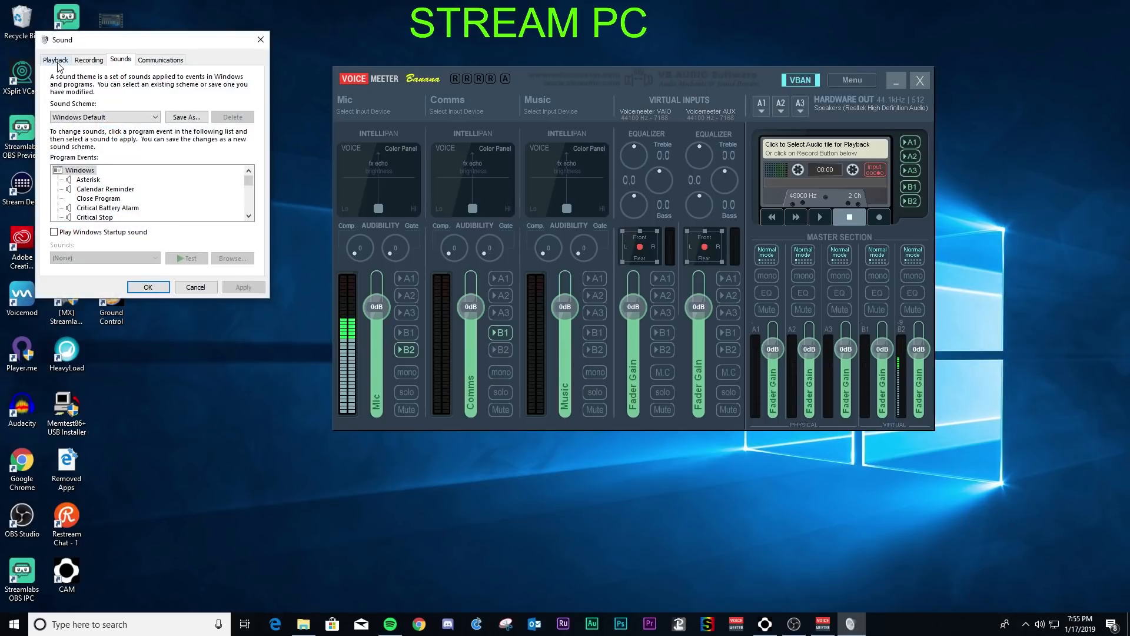
{"action": "left_click", "coordinate": [57, 63]}
{"action": "left_click_drag", "start_coordinate": [252, 132], "coordinate": [255, 234]}
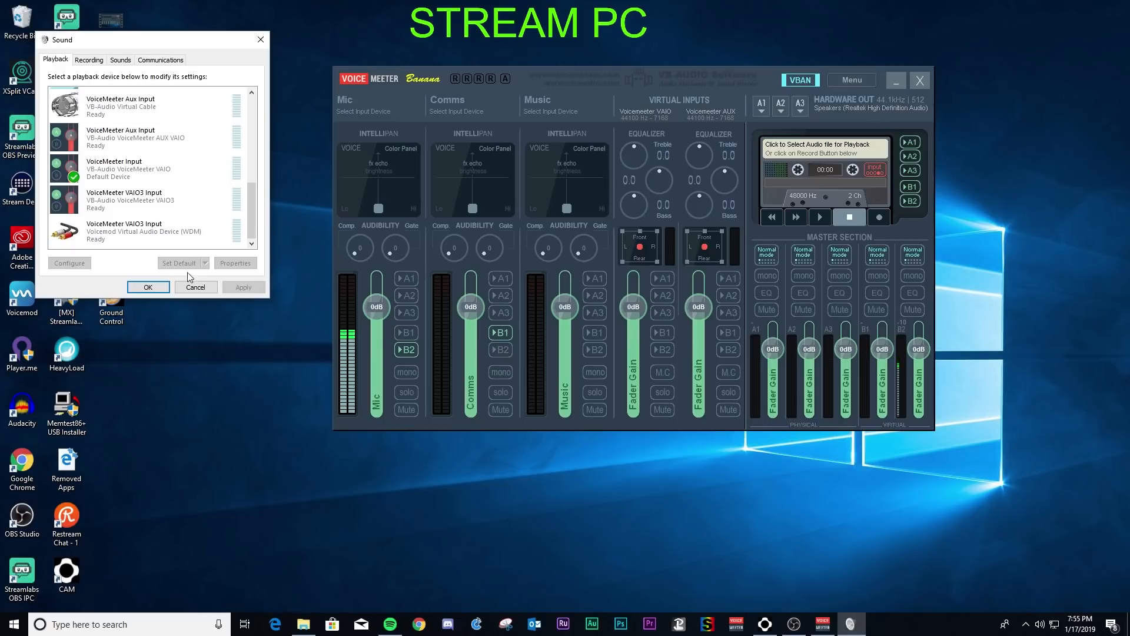
{"action": "left_click", "coordinate": [90, 60]}
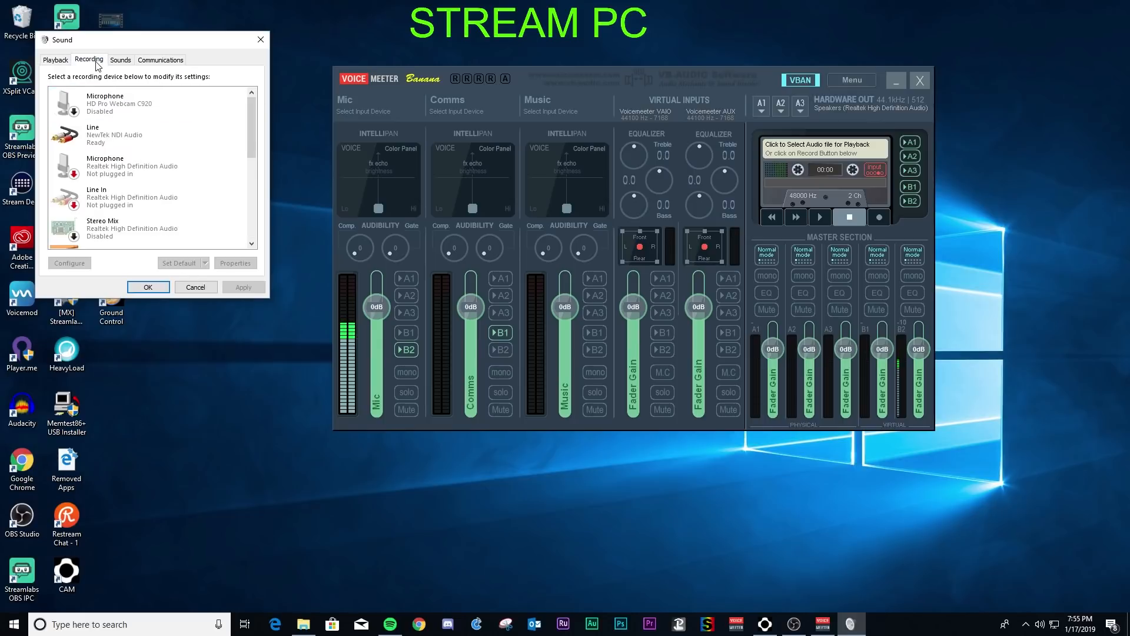
{"action": "scroll", "coordinate": [245, 143], "scroll_direction": "down", "scroll_amount": 3}
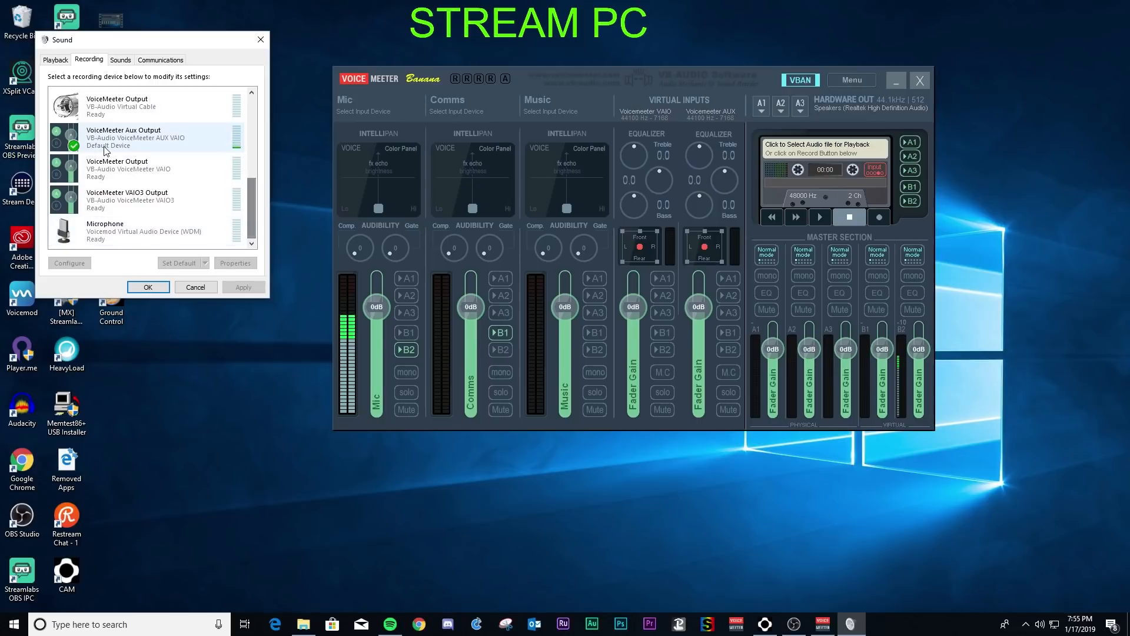
{"action": "left_click", "coordinate": [149, 287]}
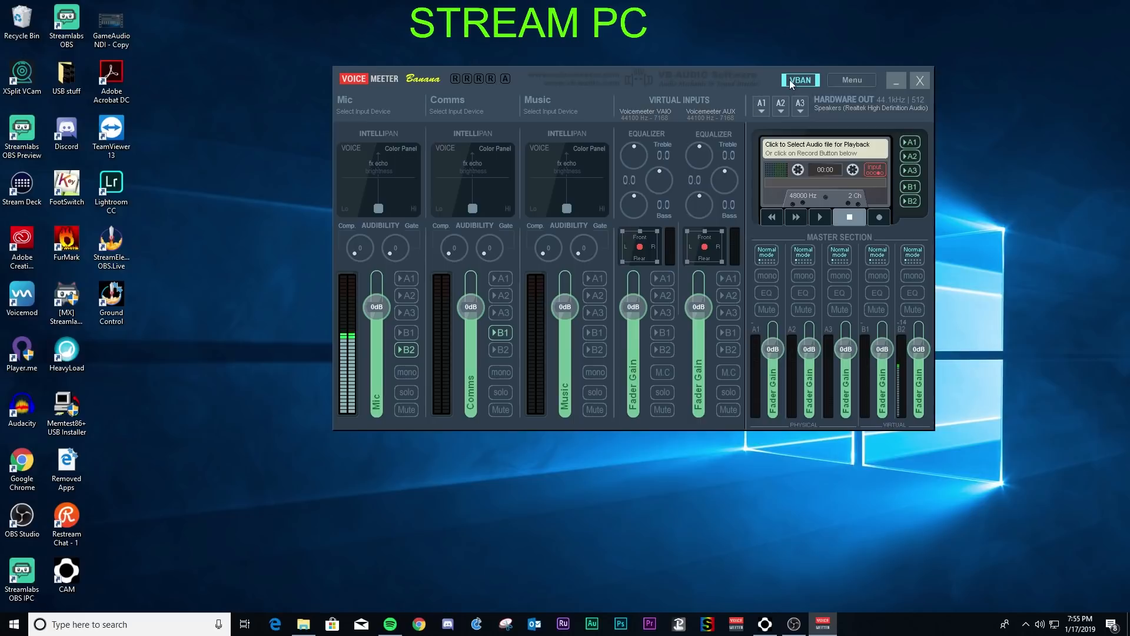
- Route the stream PC's Voicemeeter VAIO to A2 and enable the first outgoing VBAN stream with BUS A2 as its source
{"action": "left_click", "coordinate": [665, 296]}
{"action": "left_click", "coordinate": [798, 79]}
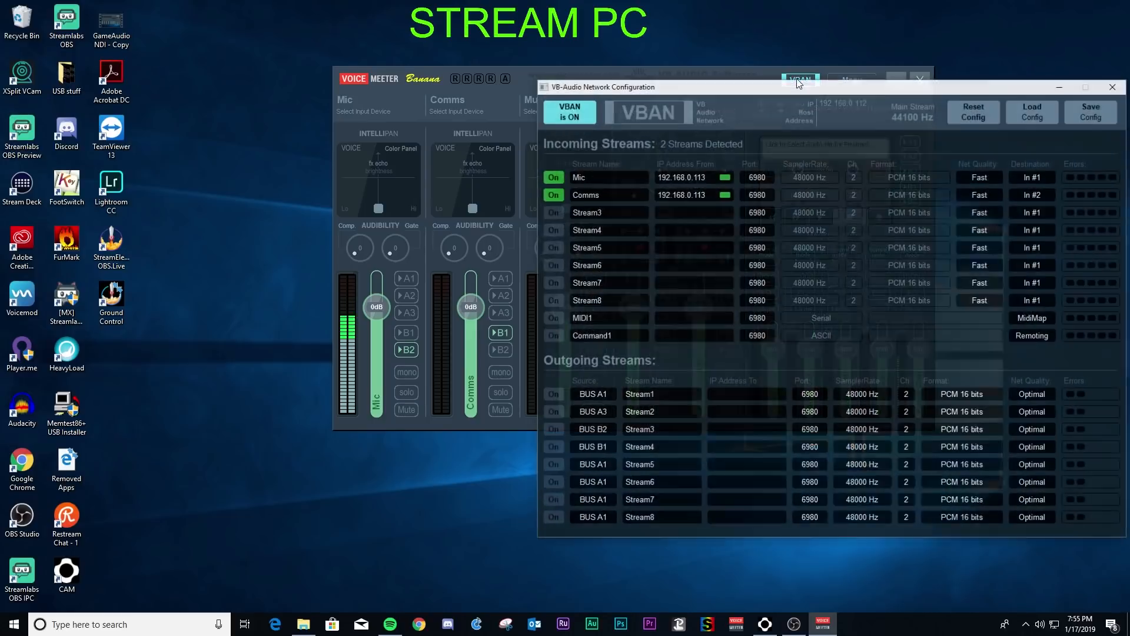
{"action": "left_click", "coordinate": [551, 395]}
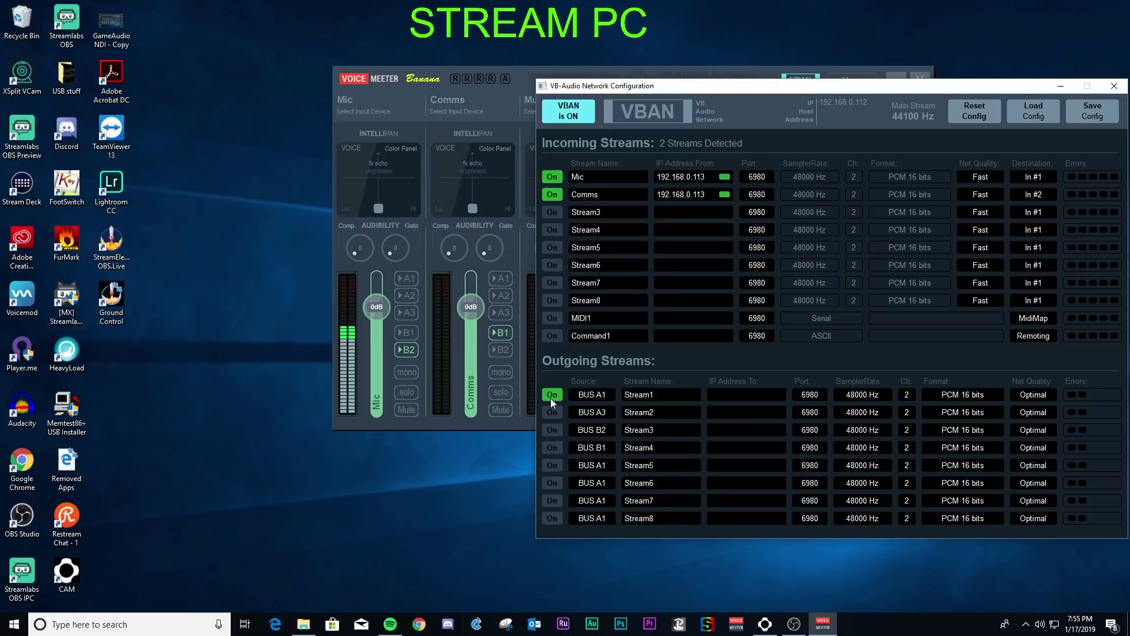
{"action": "left_click", "coordinate": [600, 397]}
{"action": "left_click", "coordinate": [633, 419]}
- Name the first outgoing stream Alerts, set its destination IP address to 192.168.0.113, and close the VBAN configuration
{"action": "left_click", "coordinate": [659, 396]}
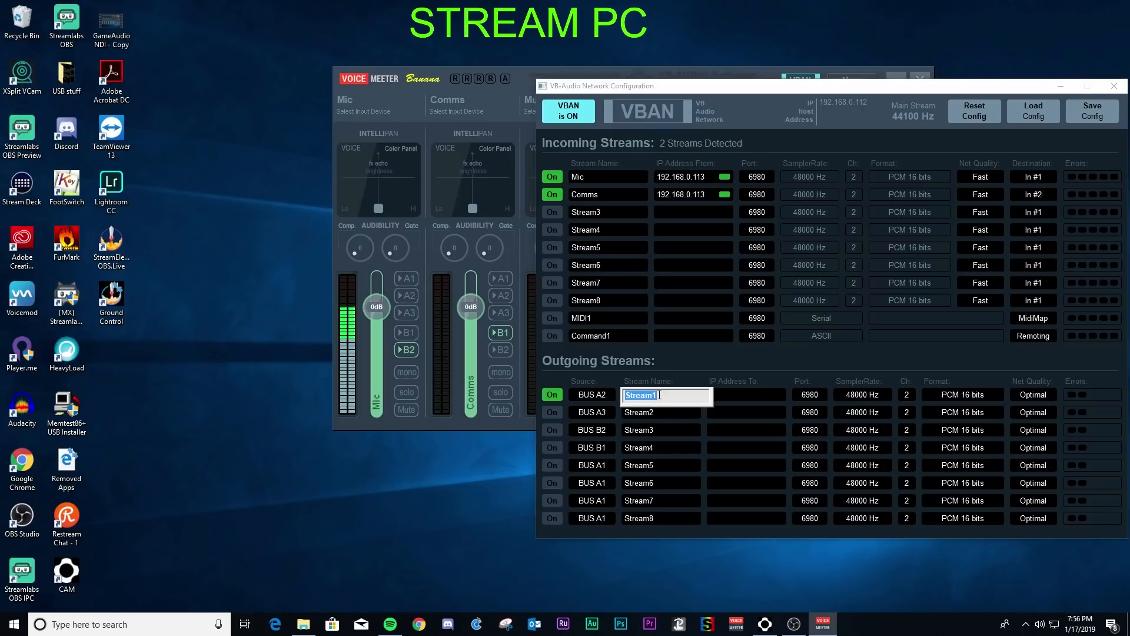
{"action": "type", "text": "A"}
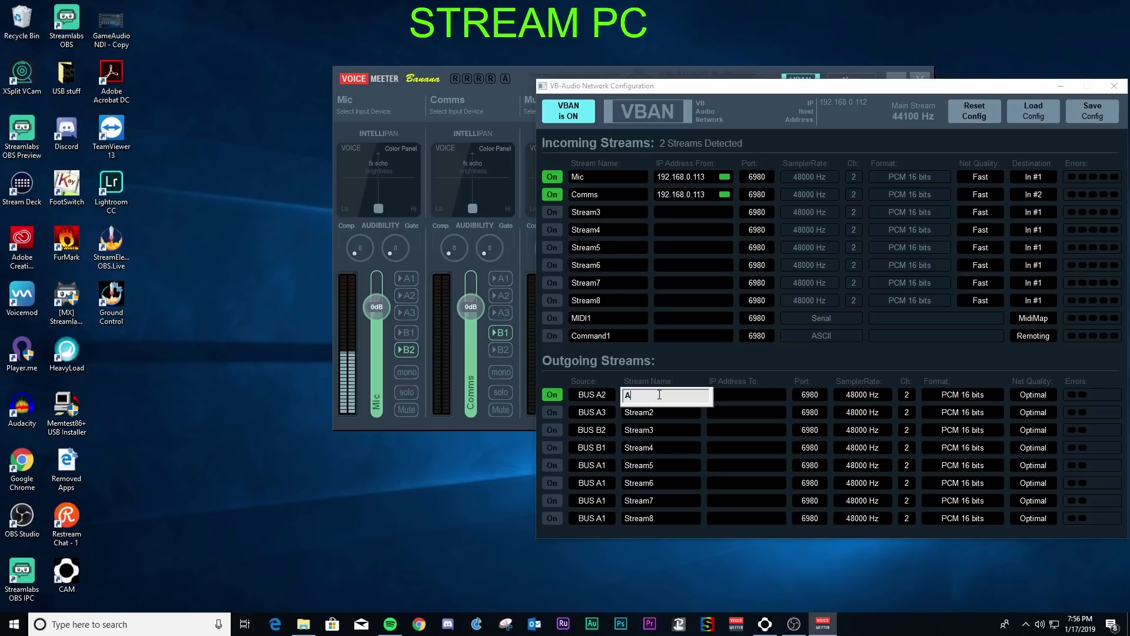
{"action": "type", "text": "lerts"}
{"action": "key", "text": "Return"}
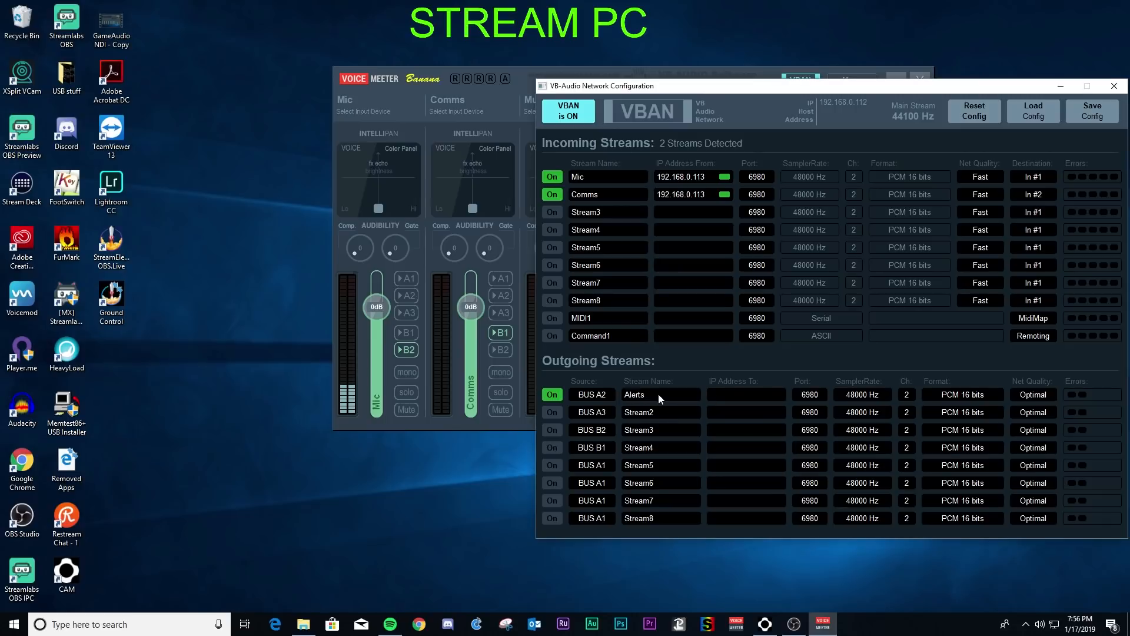
{"action": "right_click", "coordinate": [736, 397]}
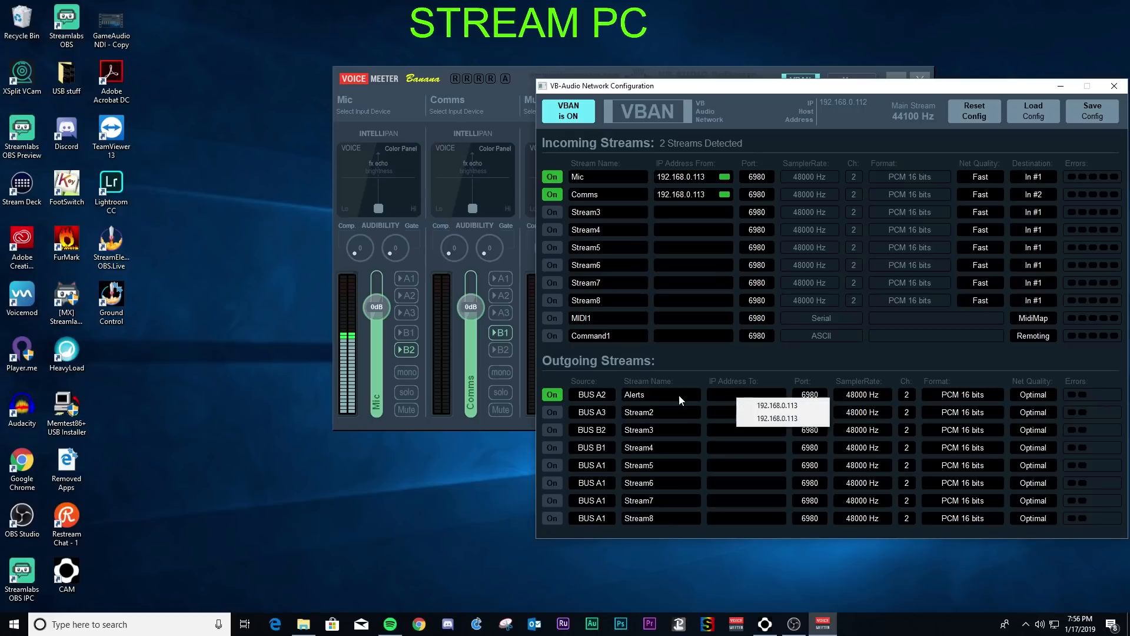
{"action": "left_click", "coordinate": [775, 404]}
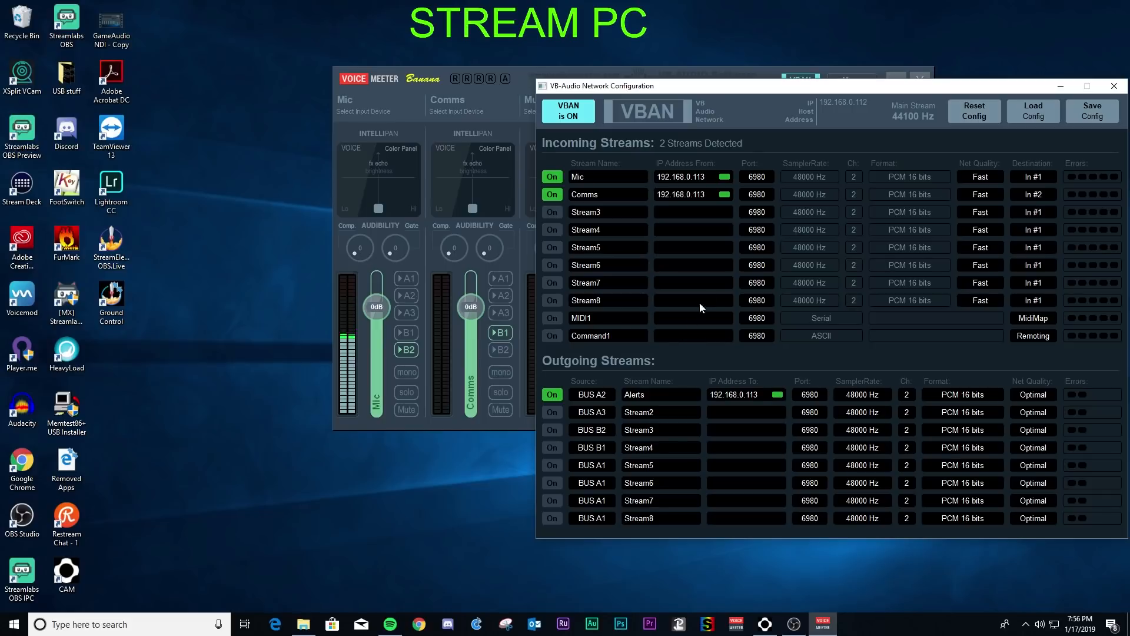
{"action": "left_click_drag", "start_coordinate": [865, 90], "coordinate": [717, 88]}
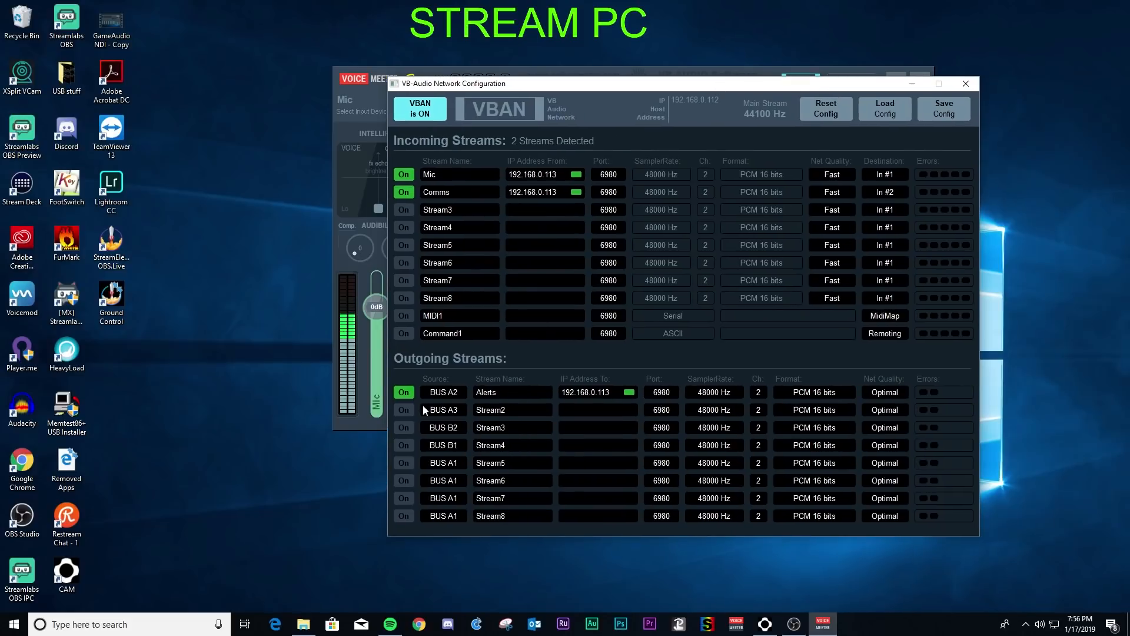
{"action": "left_click", "coordinate": [968, 82]}
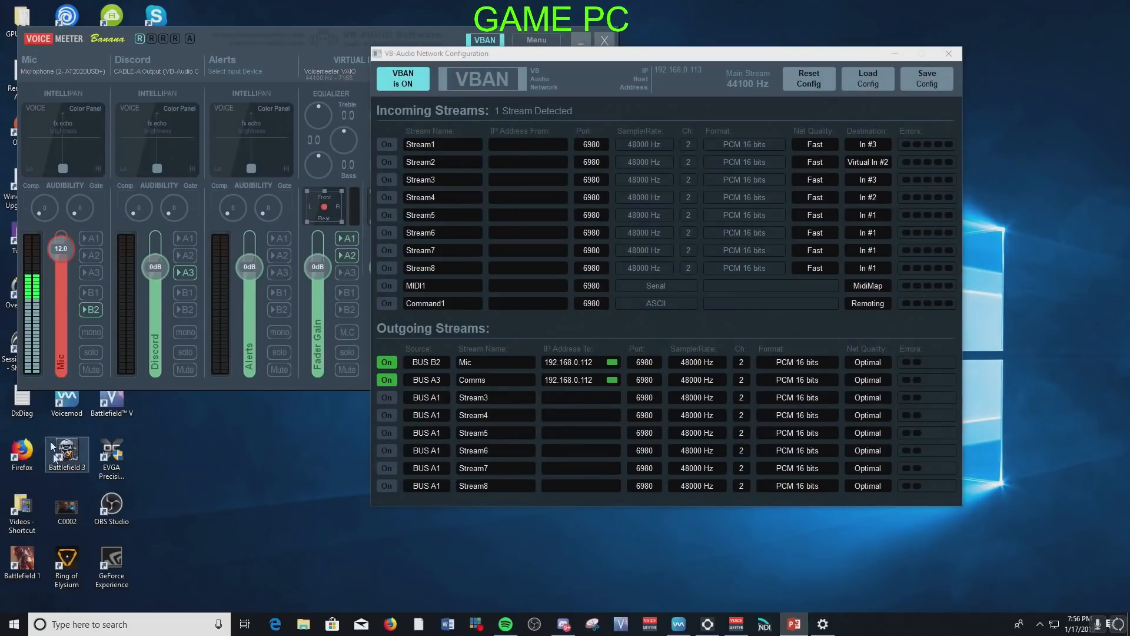
- On the game PC, enable the first incoming VBAN stream, assign it Alerts from 192.168.0.112, and keep In #3 as its destination
{"action": "left_click", "coordinate": [388, 146]}
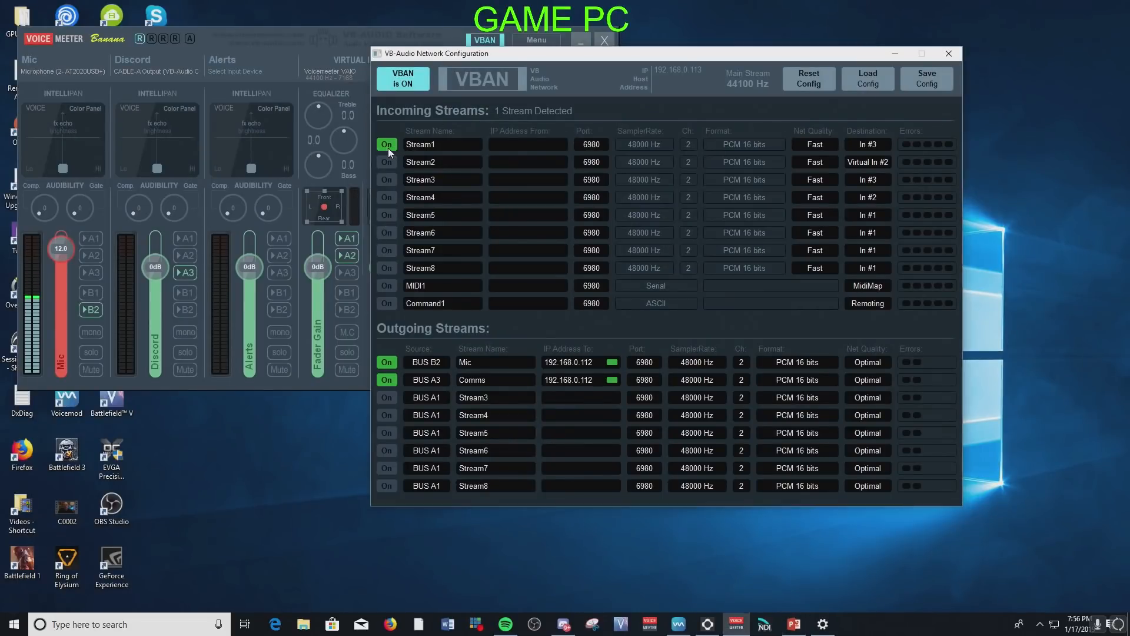
{"action": "left_click_drag", "start_coordinate": [541, 56], "coordinate": [683, 53]}
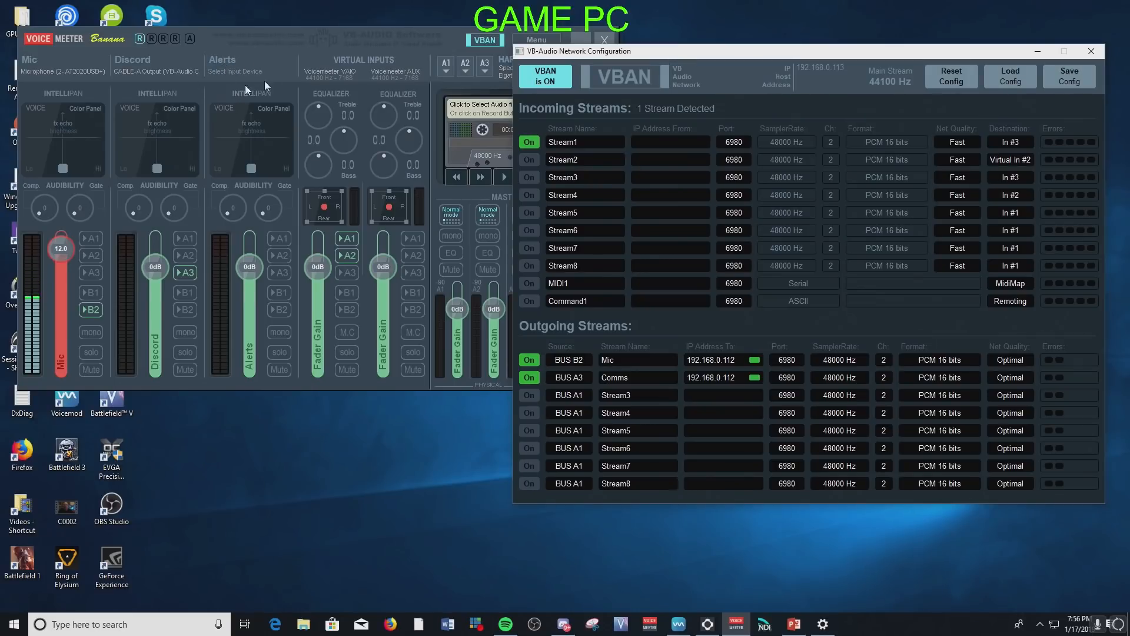
{"action": "left_click_drag", "start_coordinate": [719, 51], "coordinate": [580, 36]}
{"action": "left_click", "coordinate": [518, 125]}
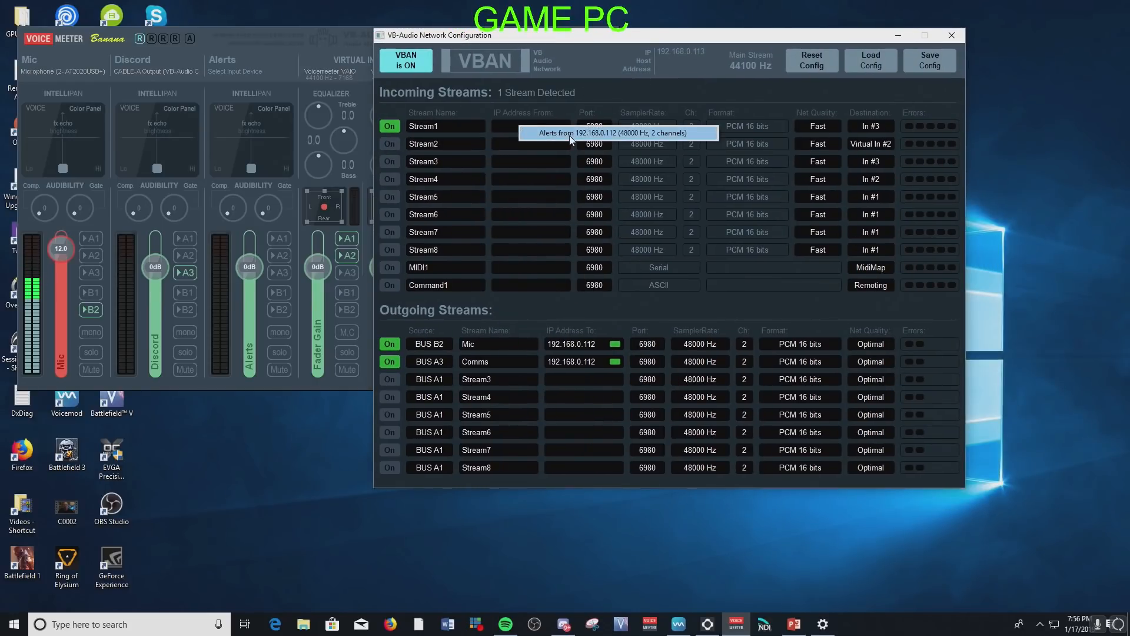
{"action": "left_click", "coordinate": [630, 133]}
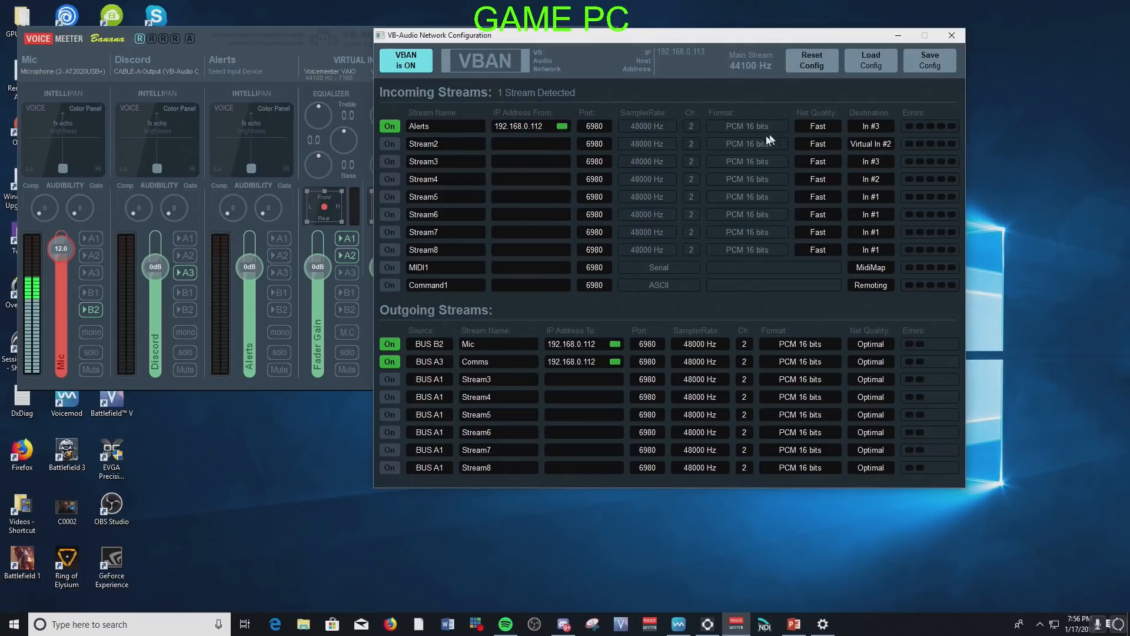
{"action": "left_click", "coordinate": [877, 128]}
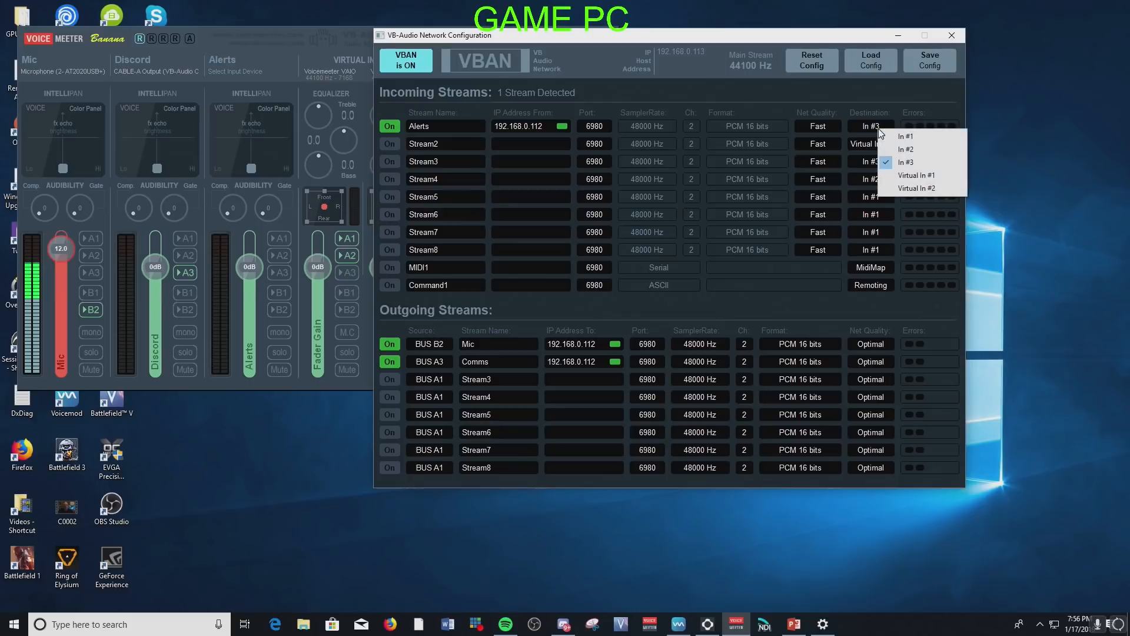
{"action": "left_click", "coordinate": [914, 166]}
{"action": "left_click_drag", "start_coordinate": [734, 47], "coordinate": [779, 49]}
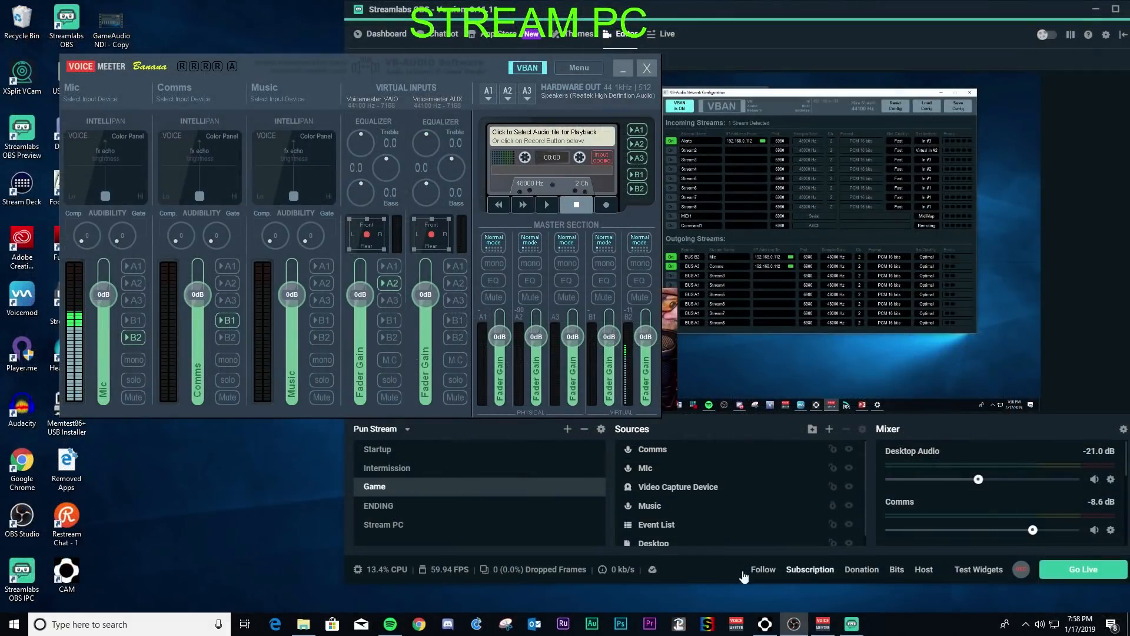
- Trigger a test Follow alert in Streamlabs OBS on the stream PC and route the game PC's Alerts channel to A1
{"action": "left_click", "coordinate": [764, 573]}
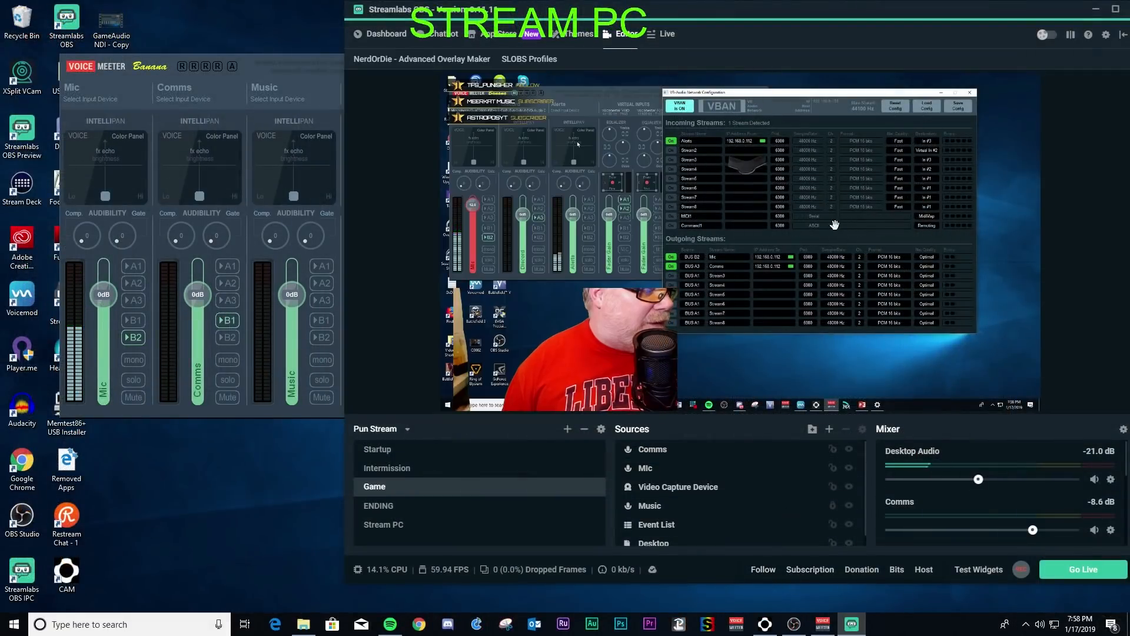
{"action": "left_click", "coordinate": [295, 65]}
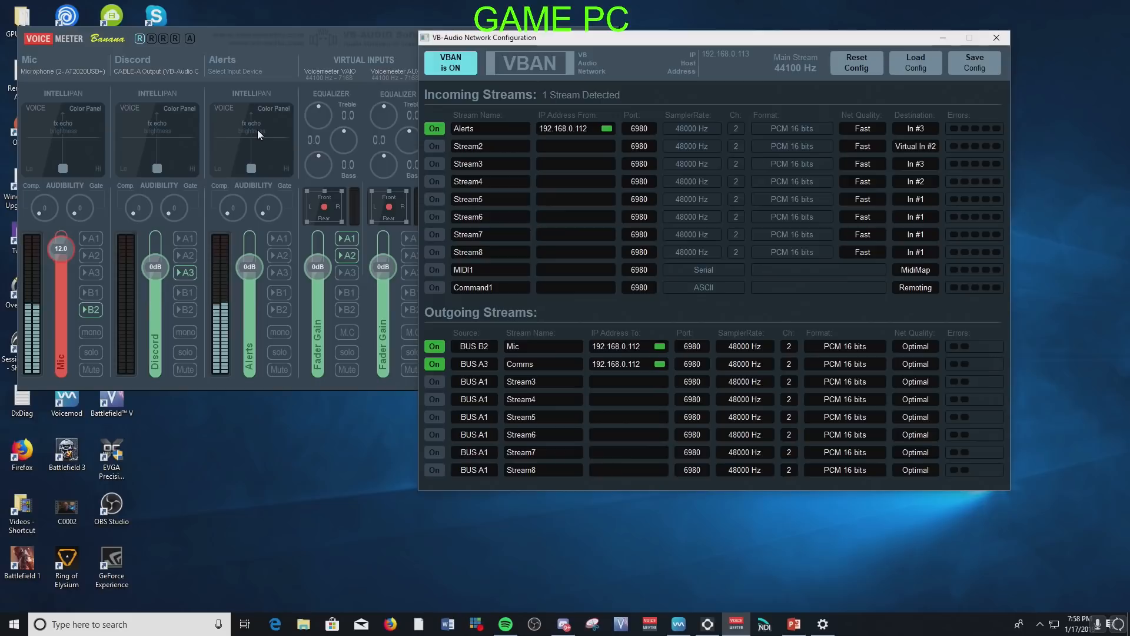
{"action": "left_click", "coordinate": [224, 314]}
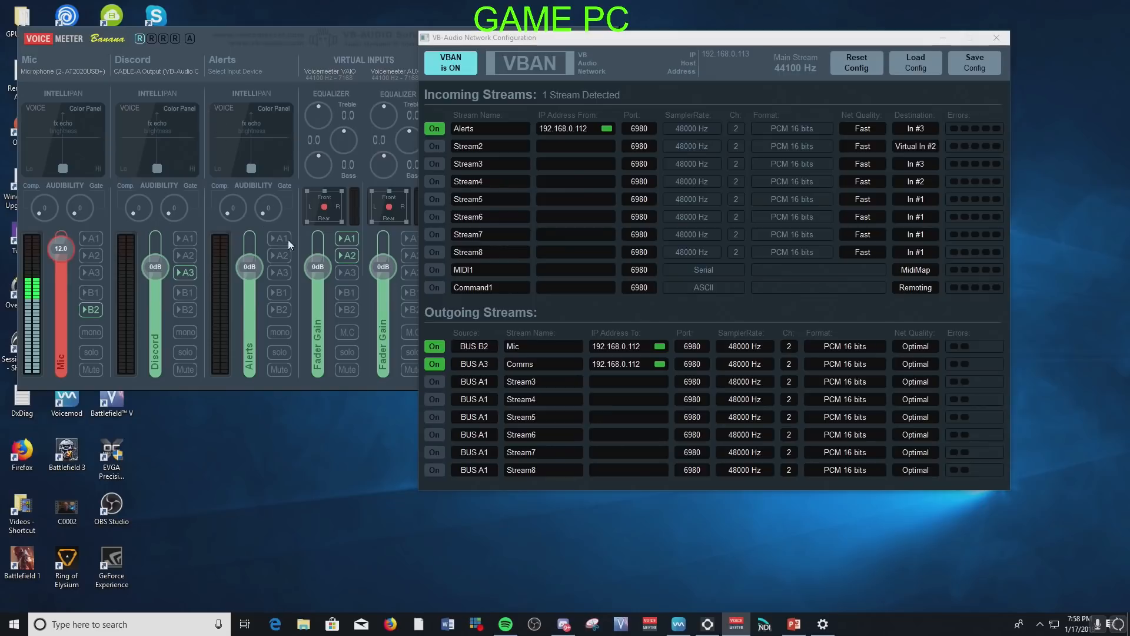
{"action": "left_click_drag", "start_coordinate": [704, 39], "coordinate": [931, 49]}
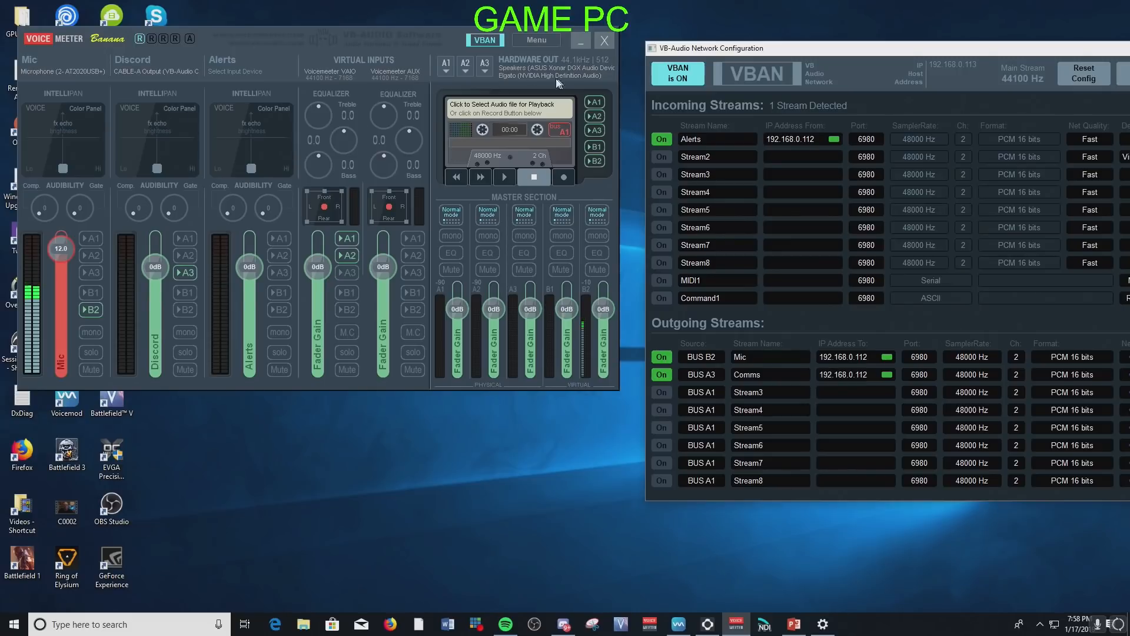
{"action": "left_click", "coordinate": [279, 238]}
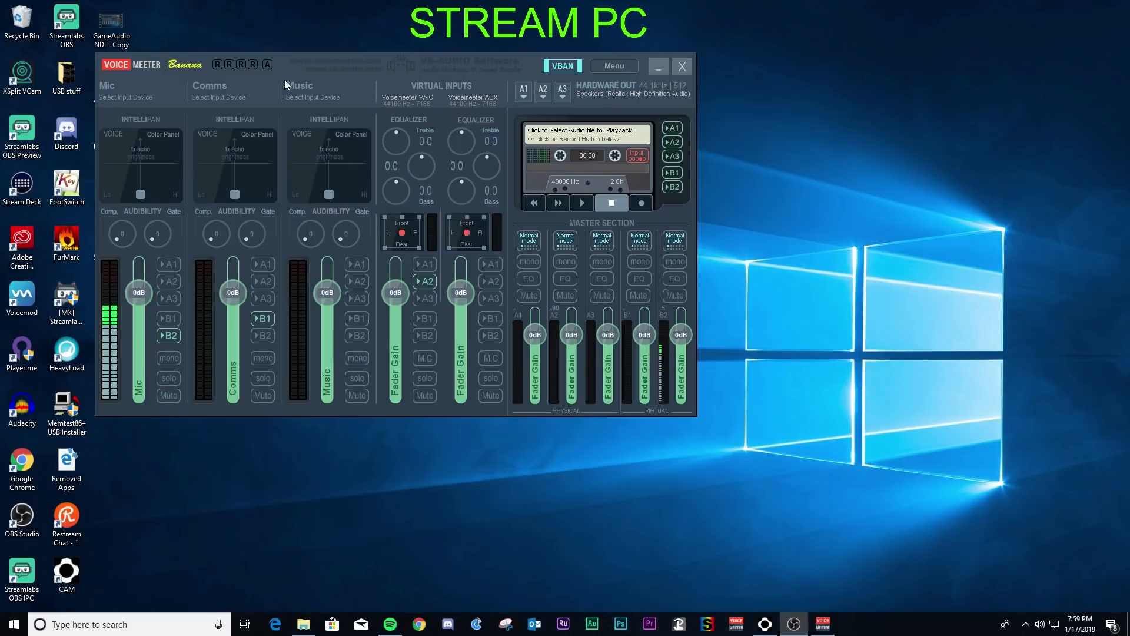
- On the stream PC, switch to Spotify, rewind the current track to the start and play it
{"action": "left_click_drag", "start_coordinate": [358, 58], "coordinate": [518, 65]}
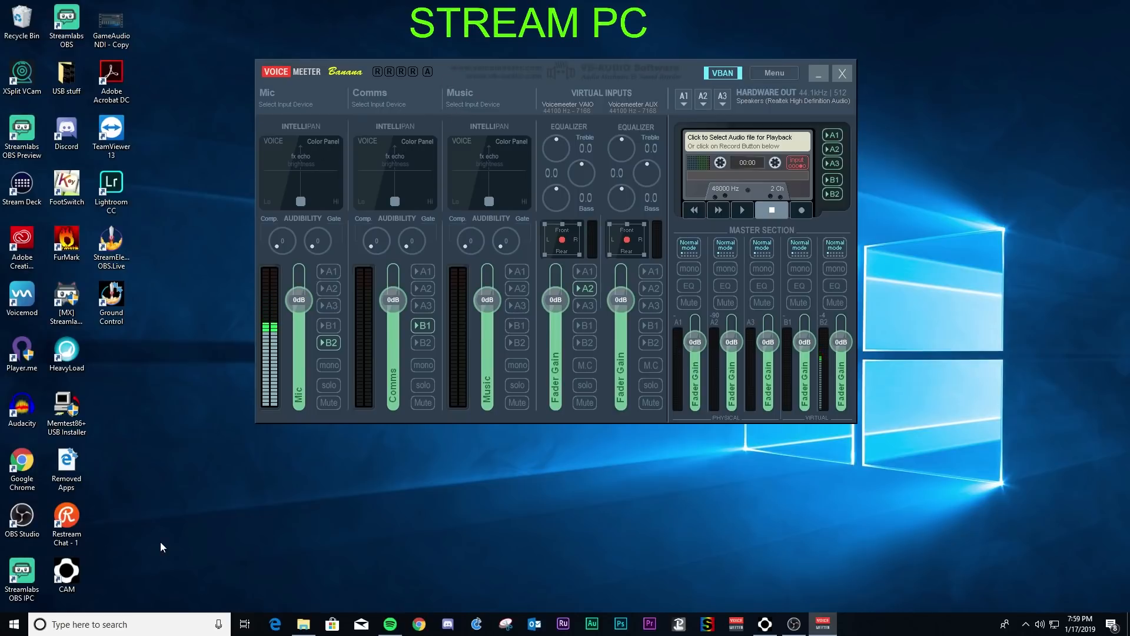
{"action": "left_click", "coordinate": [391, 626]}
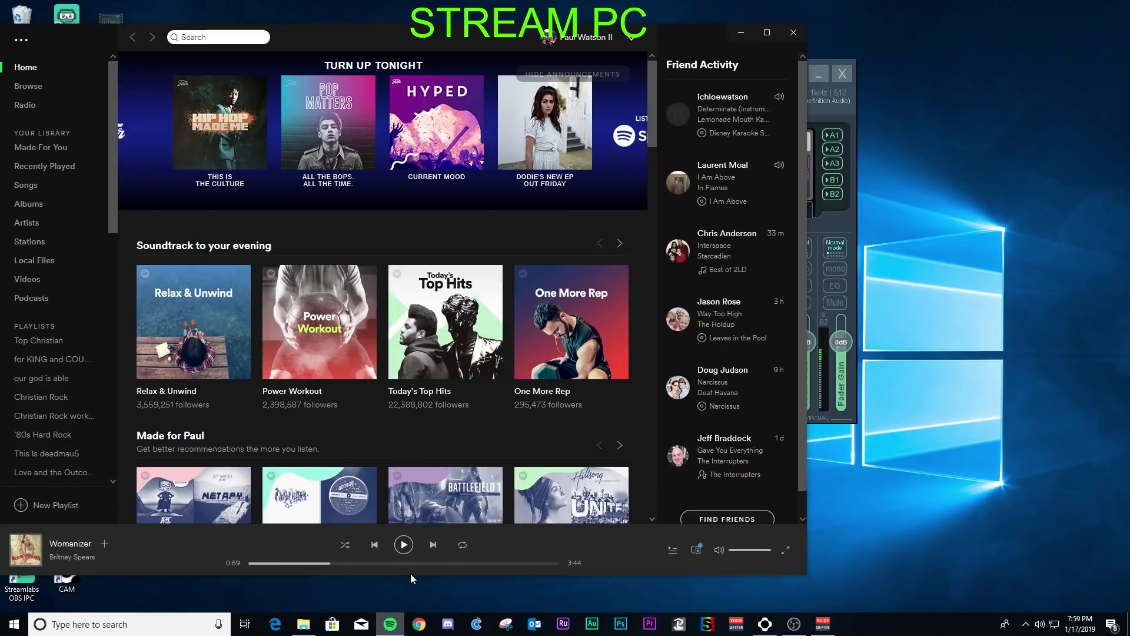
{"action": "left_click_drag", "start_coordinate": [470, 42], "coordinate": [620, 46]}
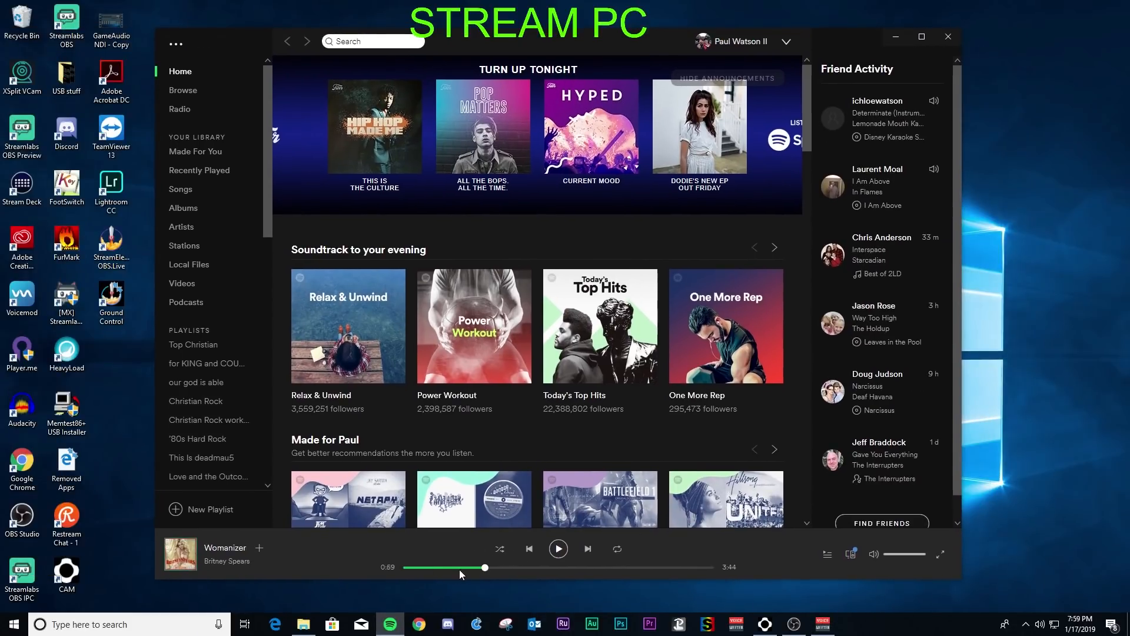
{"action": "left_click_drag", "start_coordinate": [492, 567], "coordinate": [404, 571]}
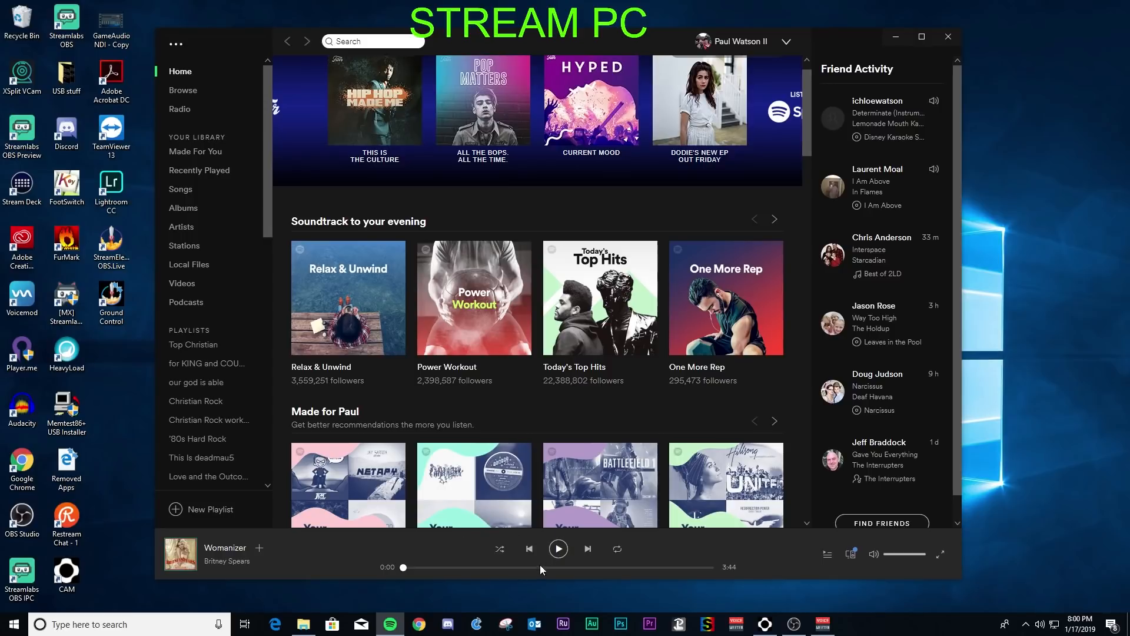
{"action": "left_click", "coordinate": [558, 549]}
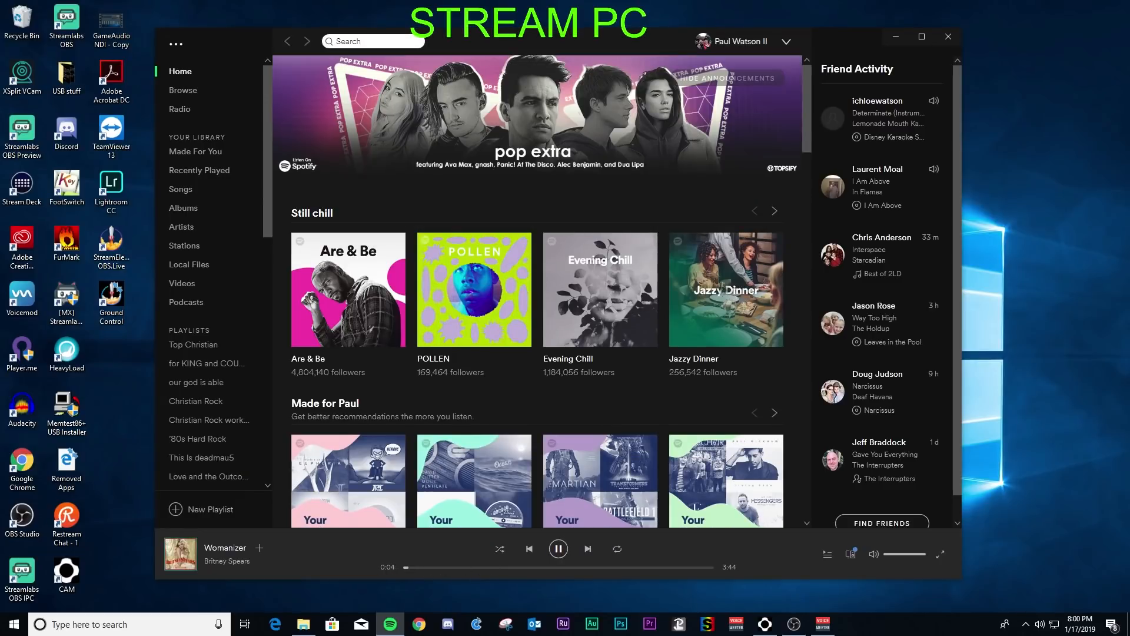
- In the Windows app volume and device preferences, choose CABLE-B Input (VB-Audio Cable B) as Spotify's output, and close the settings
{"action": "right_click", "coordinate": [1039, 627]}
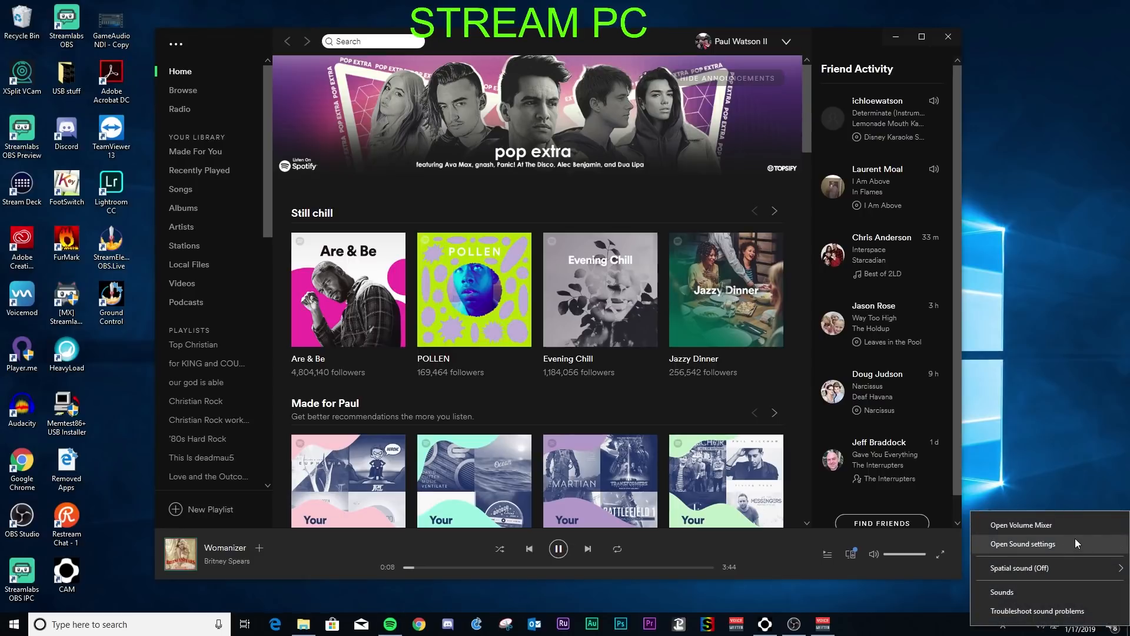
{"action": "left_click", "coordinate": [1040, 545]}
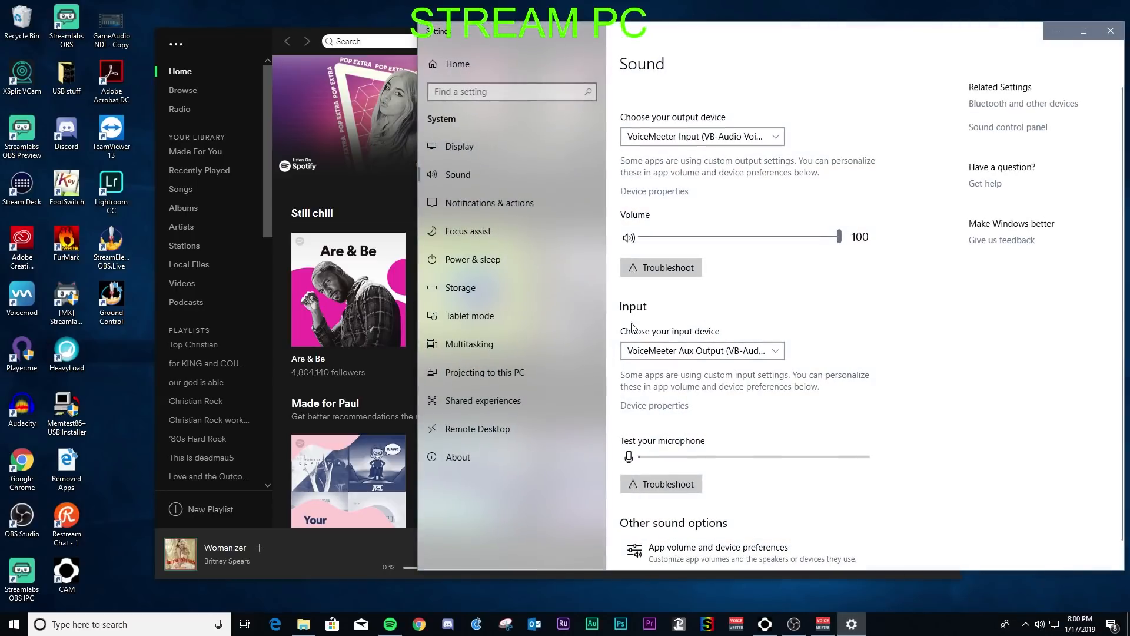
{"action": "scroll", "coordinate": [768, 523], "scroll_direction": "down", "scroll_amount": 1}
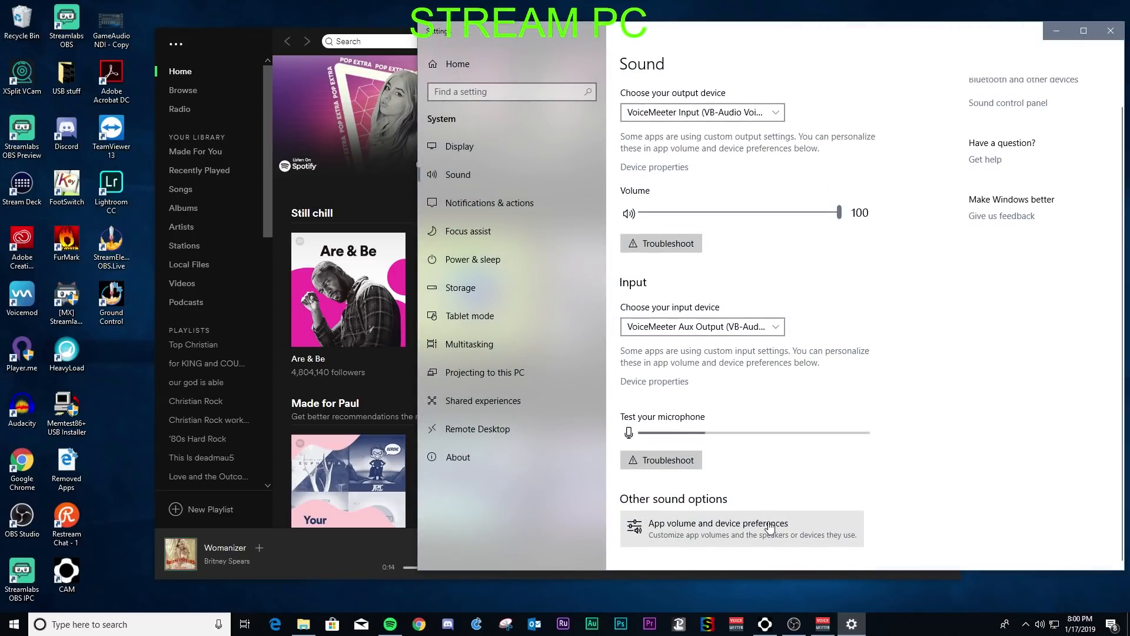
{"action": "left_click", "coordinate": [769, 523]}
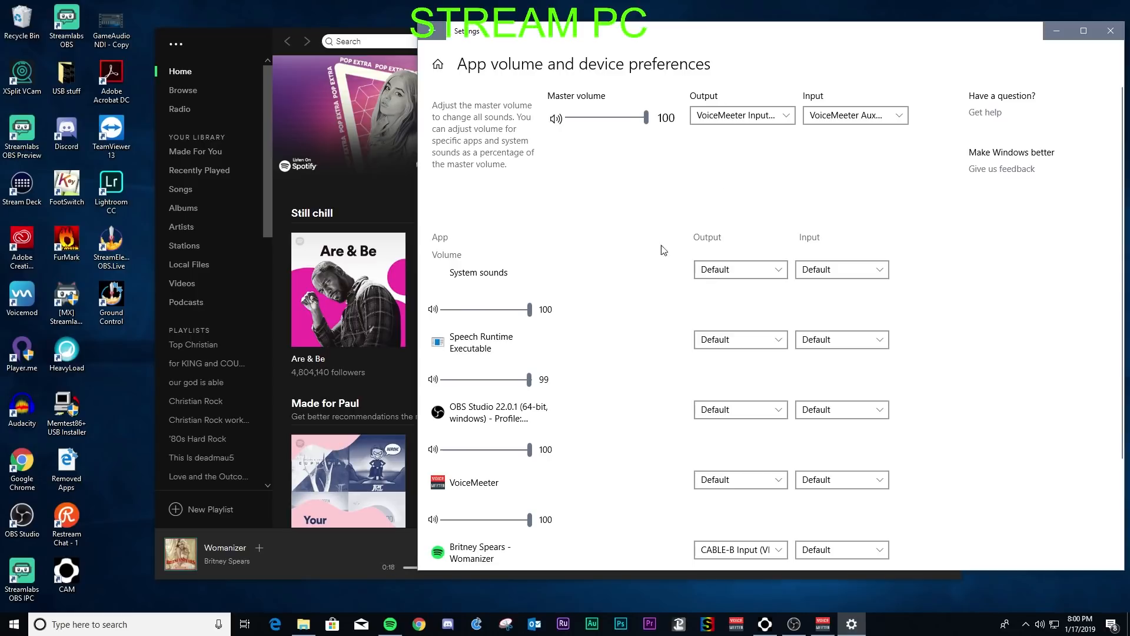
{"action": "scroll", "coordinate": [706, 269], "scroll_direction": "down", "scroll_amount": 3}
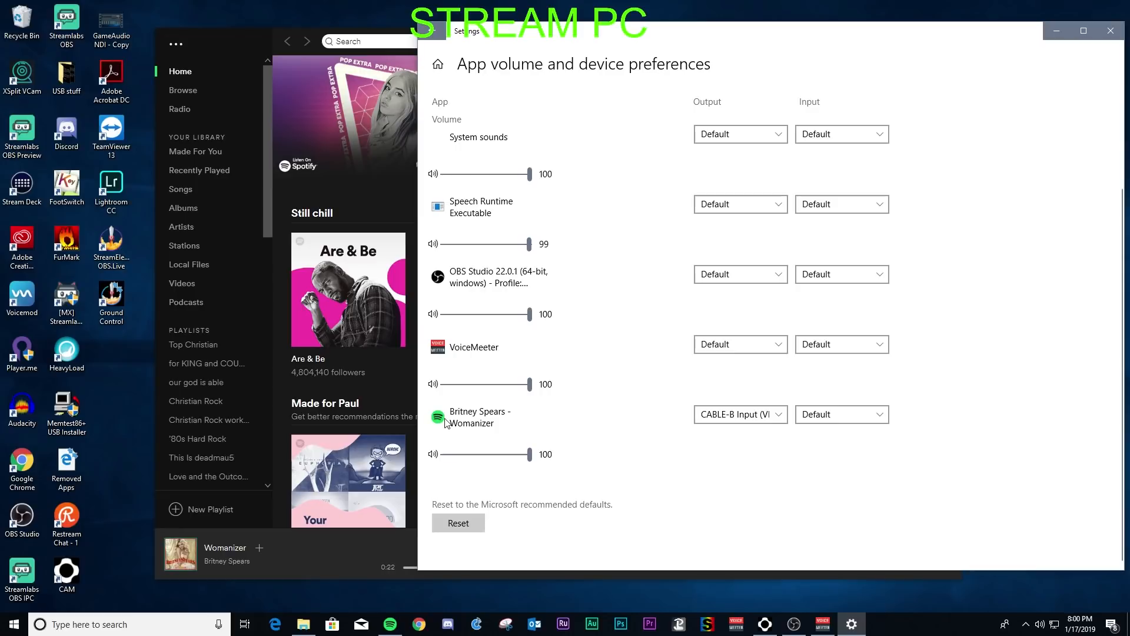
{"action": "scroll", "coordinate": [648, 471], "scroll_direction": "down", "scroll_amount": 1}
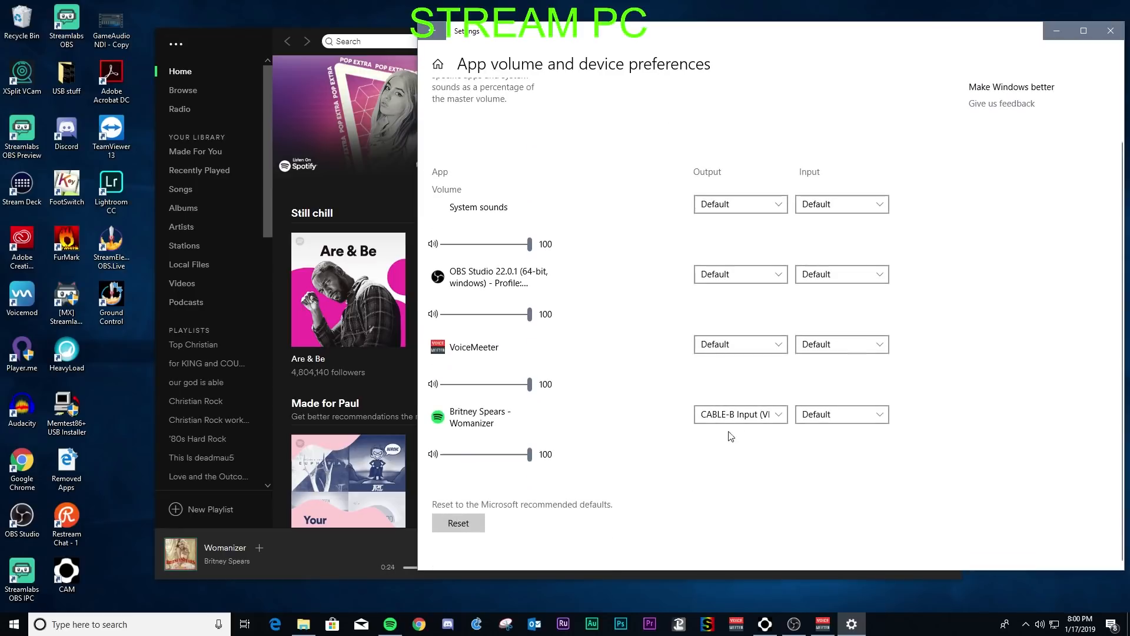
{"action": "left_click", "coordinate": [743, 415]}
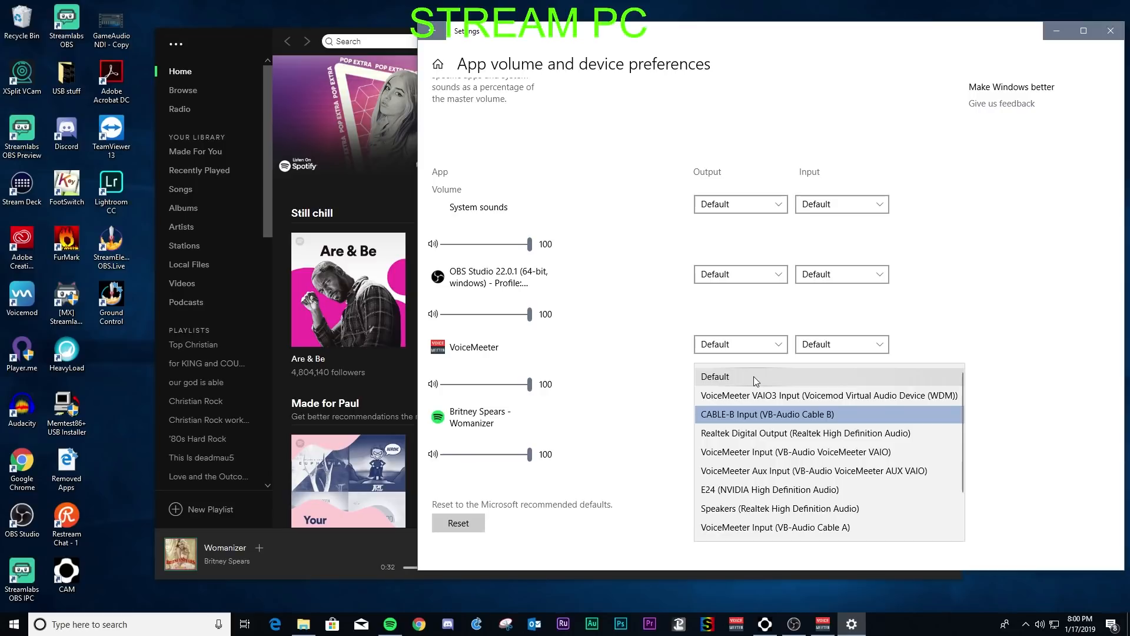
{"action": "left_click", "coordinate": [754, 415]}
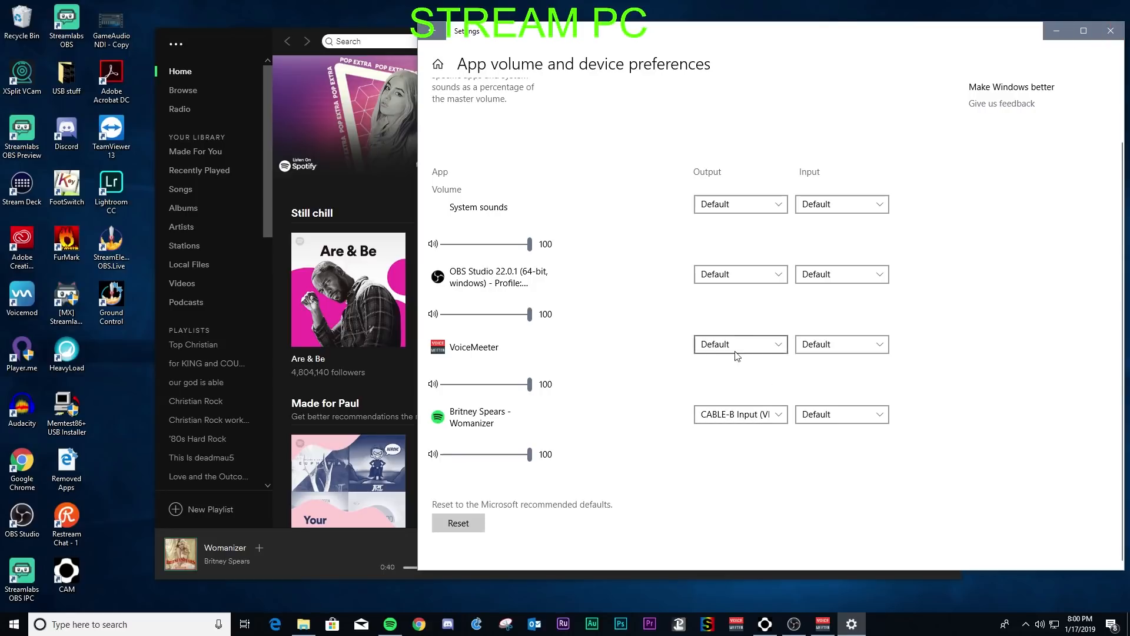
{"action": "left_click", "coordinate": [1109, 34]}
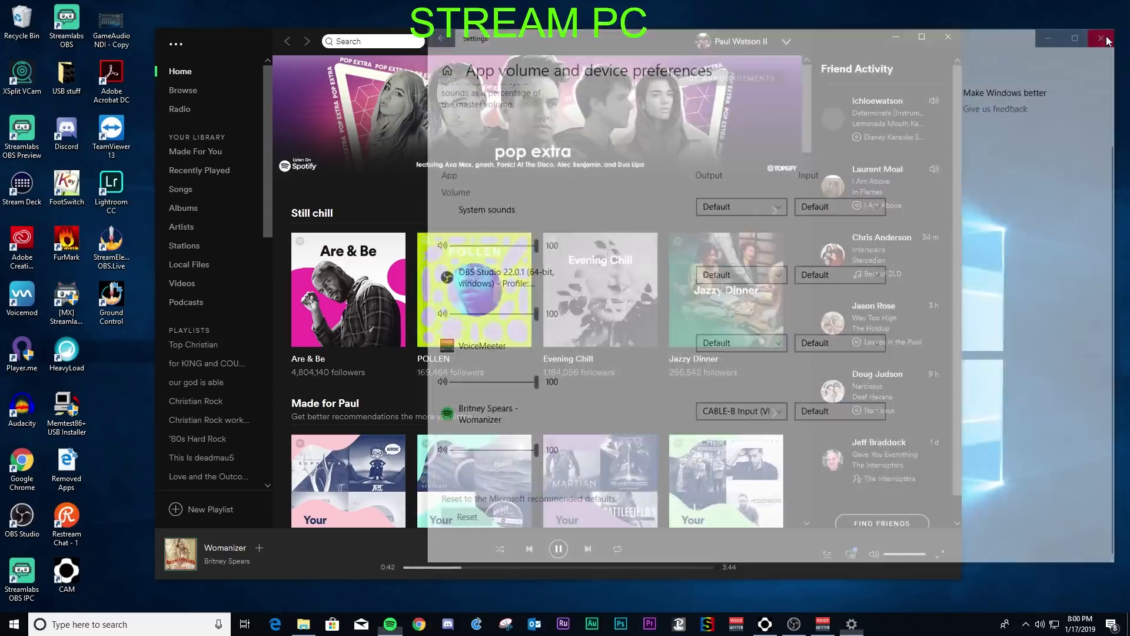
{"action": "left_click_drag", "start_coordinate": [612, 41], "coordinate": [669, 91]}
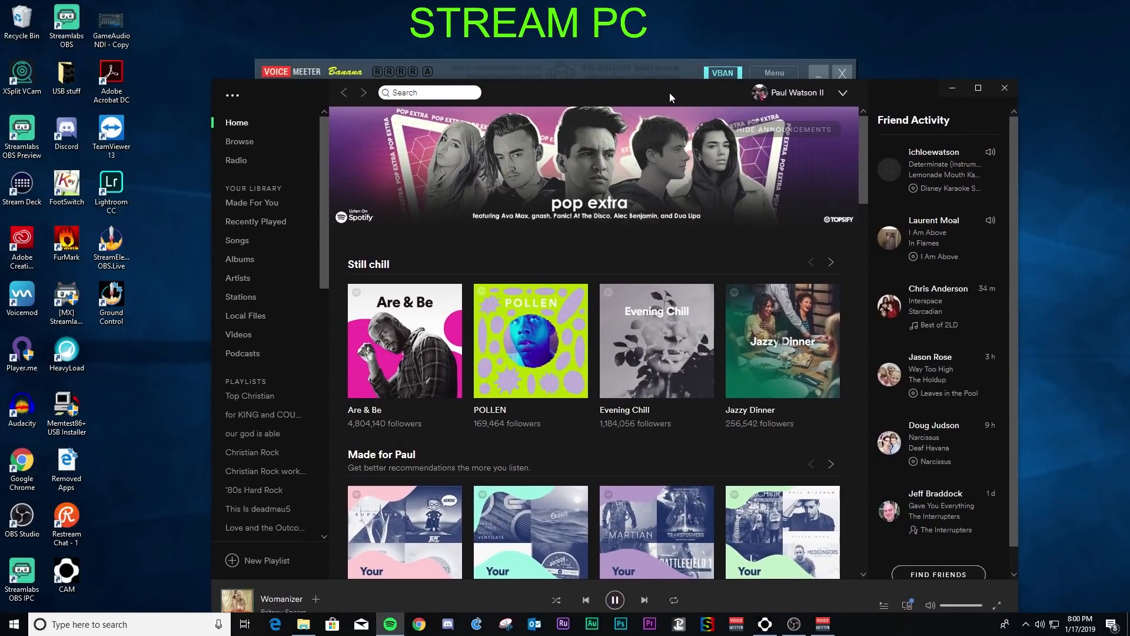
- In the stream PC's Voicemeeter, set the Music input to WDM: VoiceMeeter VAIO3 Output (VB-Audio Cable B) and route it to A1
{"action": "left_click_drag", "start_coordinate": [669, 93], "coordinate": [693, 82]}
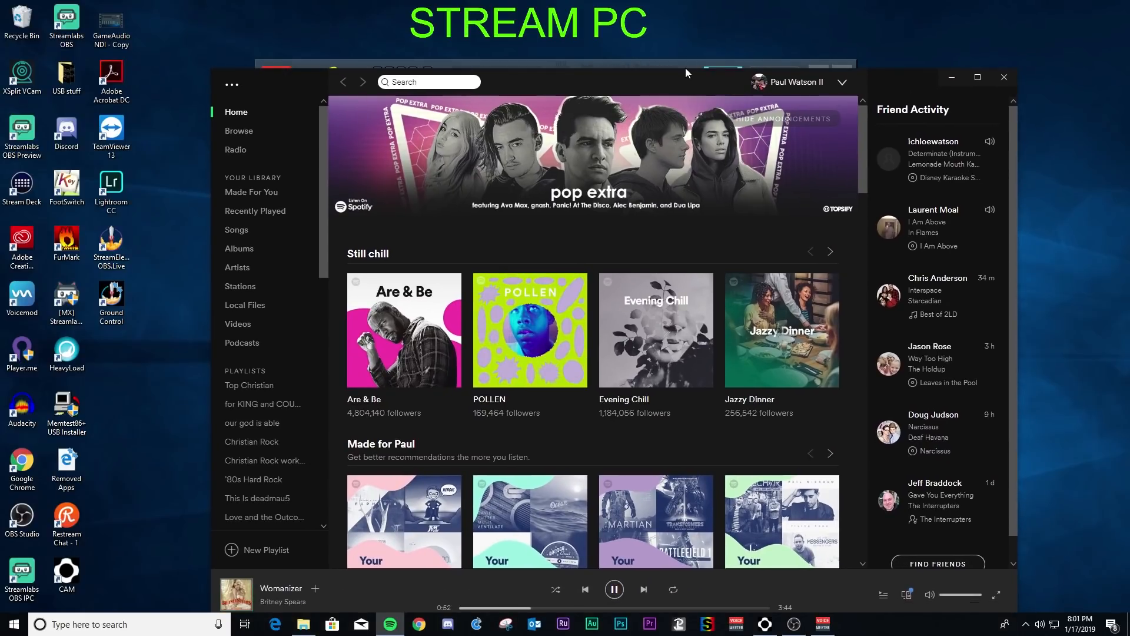
{"action": "left_click", "coordinate": [687, 61]}
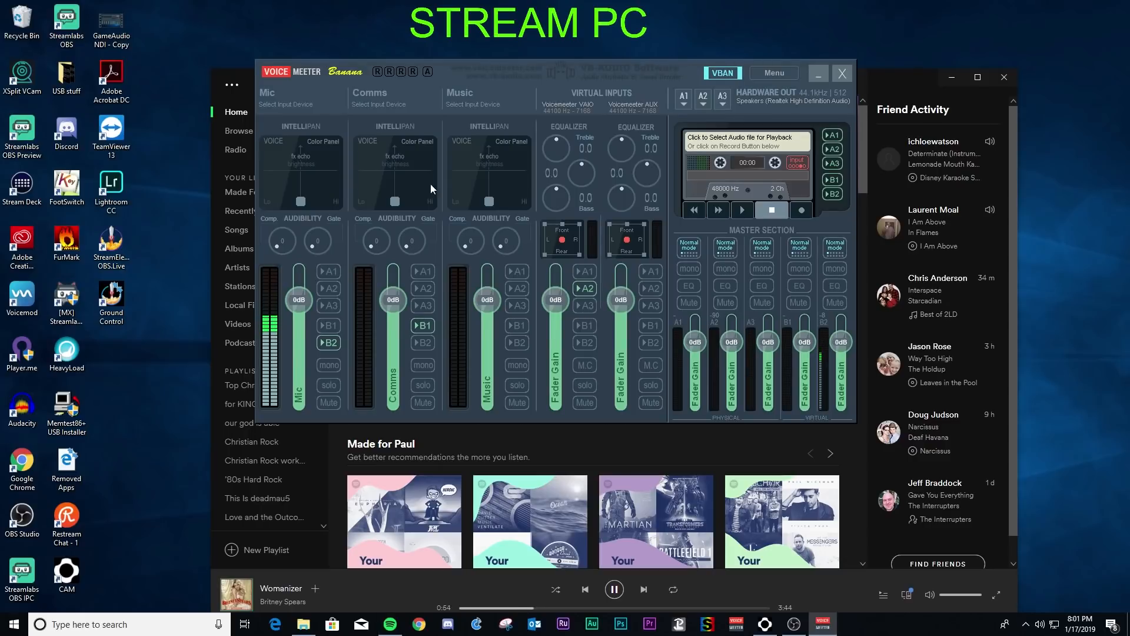
{"action": "left_click", "coordinate": [480, 106]}
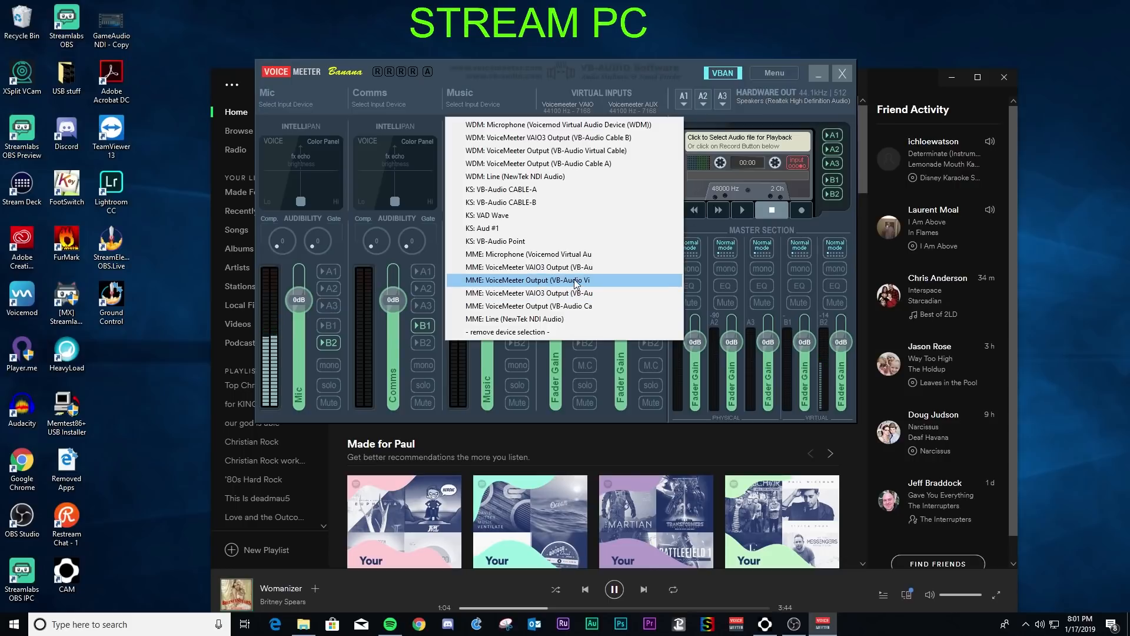
{"action": "left_click", "coordinate": [585, 139]}
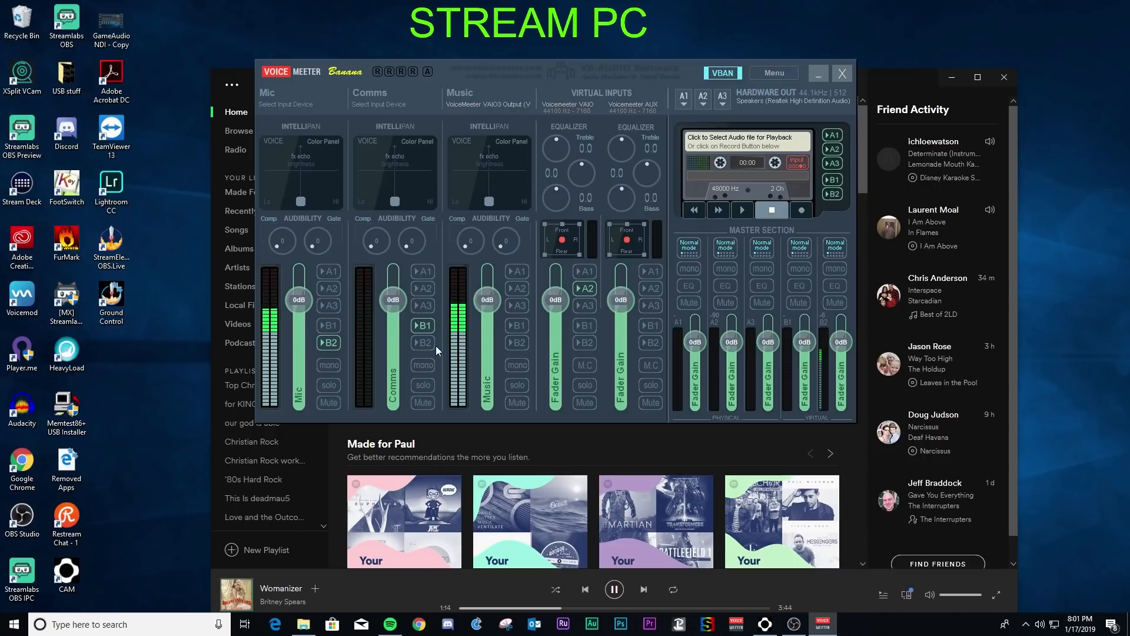
{"action": "left_click", "coordinate": [520, 271]}
- In the stream PC's VBAN configuration, enable the second outgoing stream and set its source to BUS A1
{"action": "left_click", "coordinate": [725, 73]}
{"action": "left_click_drag", "start_coordinate": [724, 90], "coordinate": [668, 70]}
{"action": "left_click", "coordinate": [490, 386]}
{"action": "left_click", "coordinate": [549, 386]}
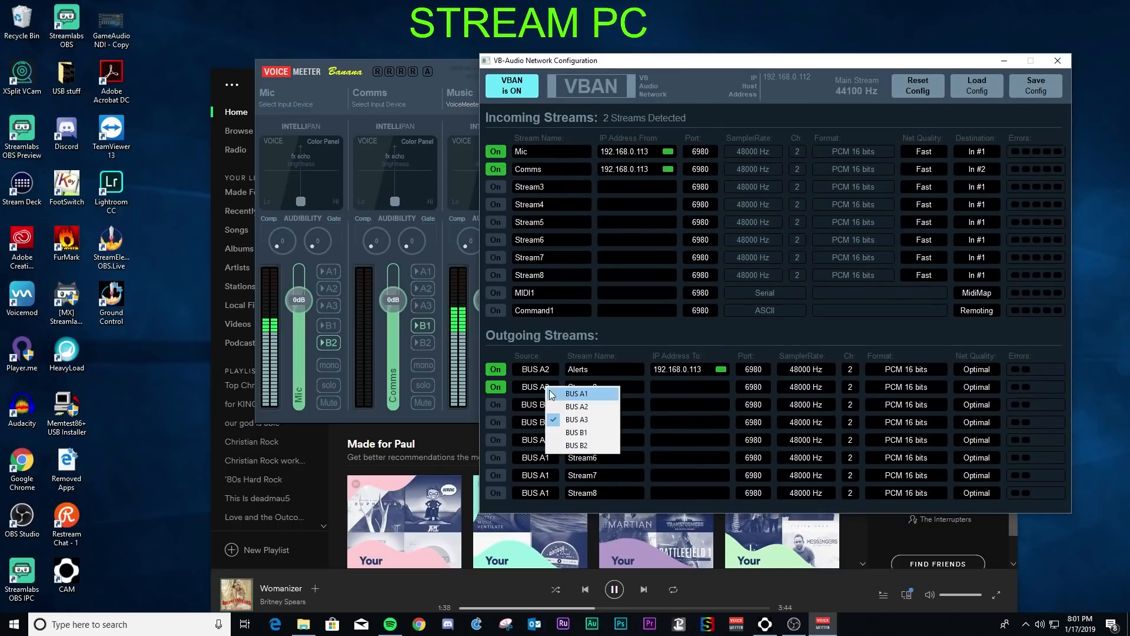
{"action": "left_click", "coordinate": [586, 394]}
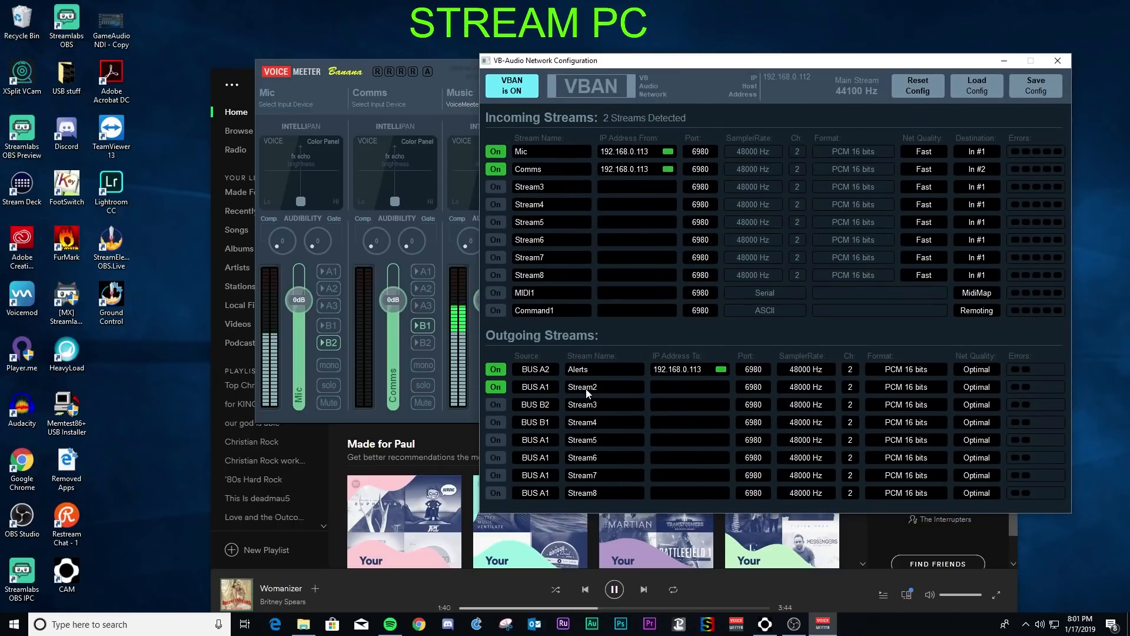
- Name the second outgoing stream Music and set its destination IP address to 192.168.0.113
{"action": "left_click", "coordinate": [585, 388]}
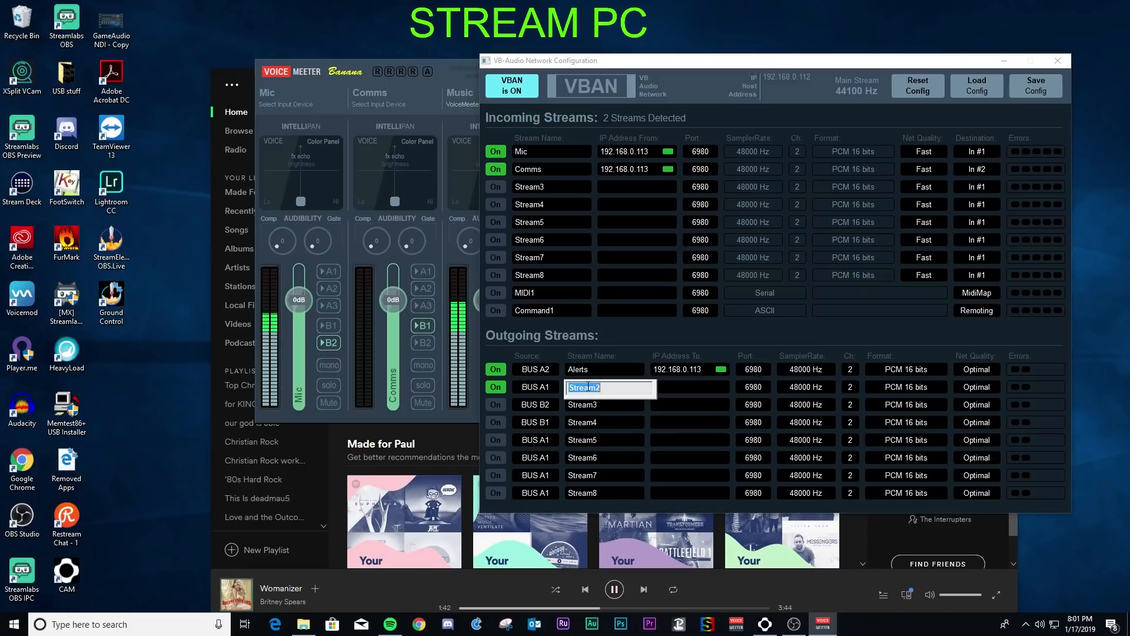
{"action": "type", "text": "Music"}
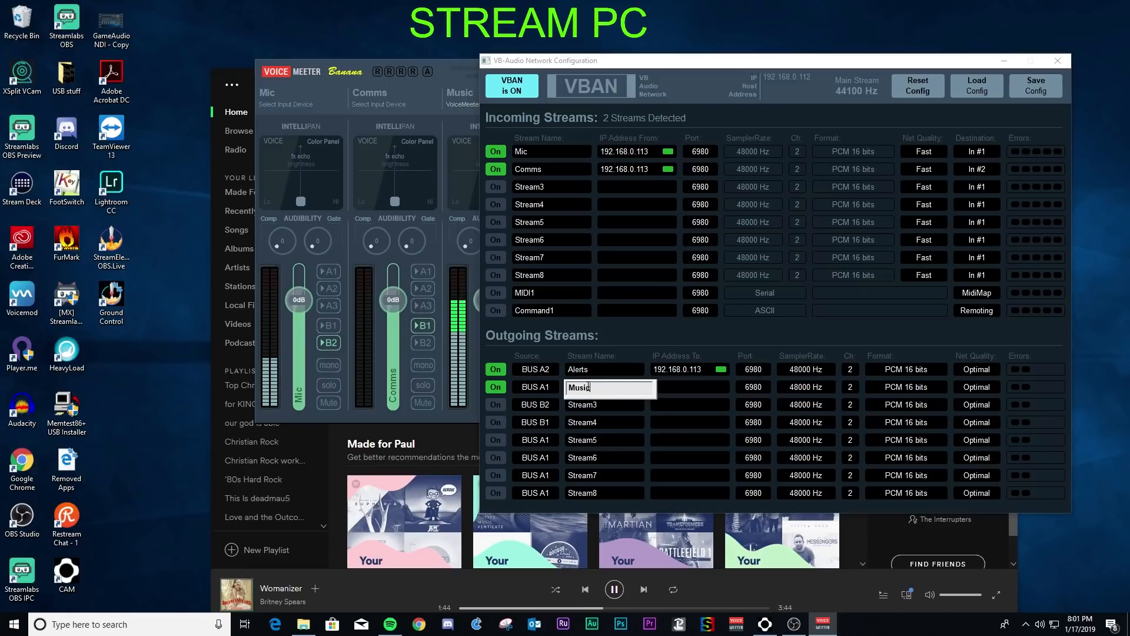
{"action": "key", "text": "Return"}
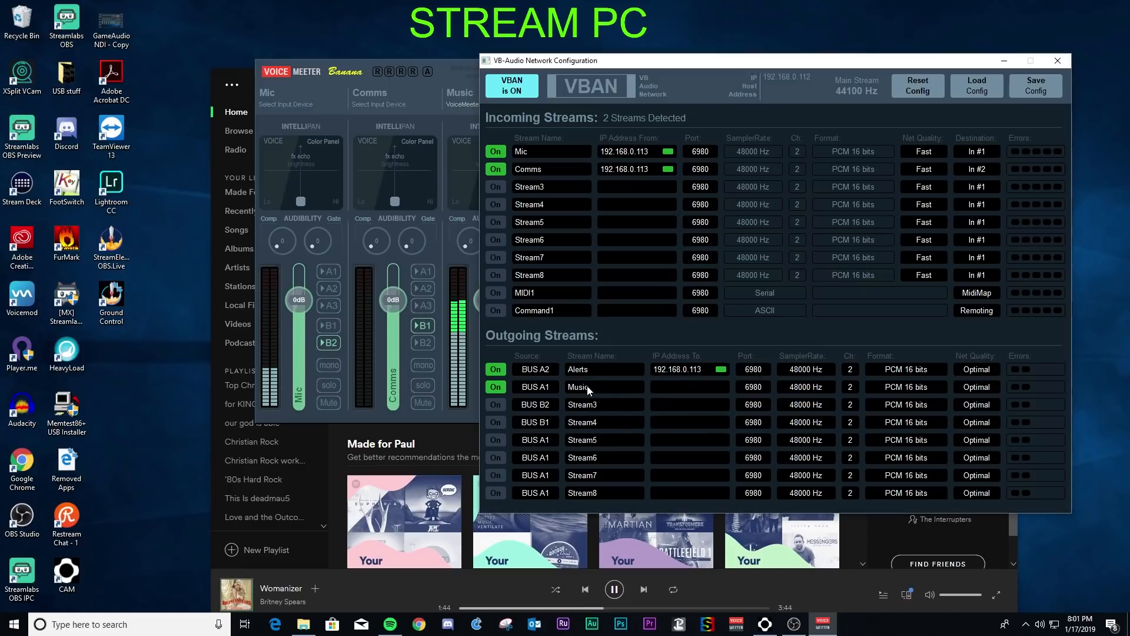
{"action": "left_click", "coordinate": [685, 387]}
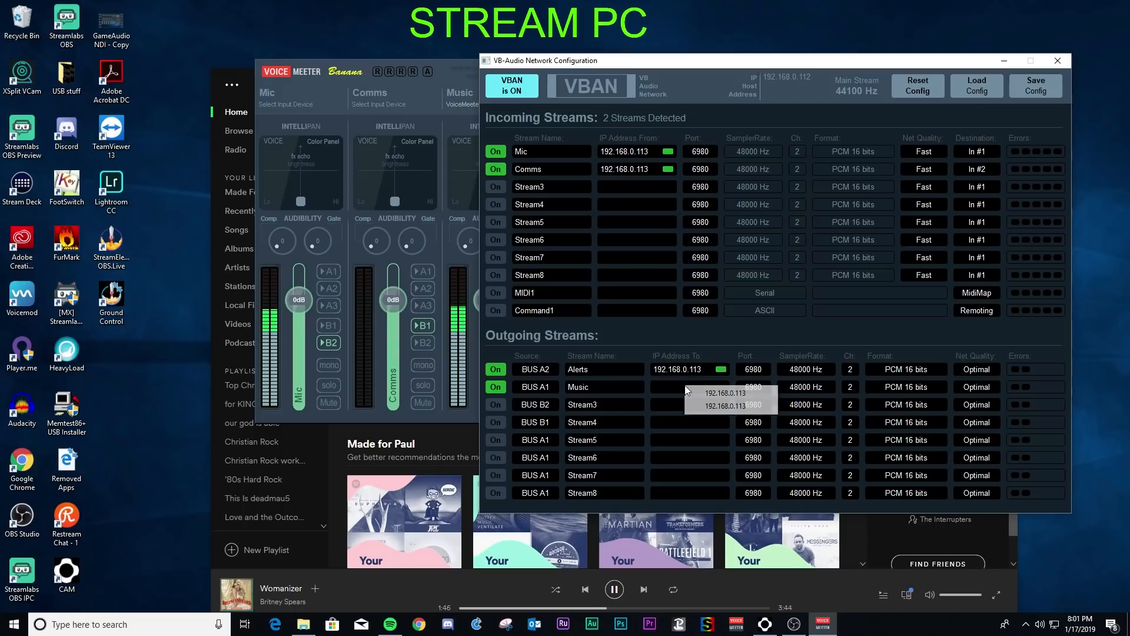
{"action": "left_click", "coordinate": [721, 394]}
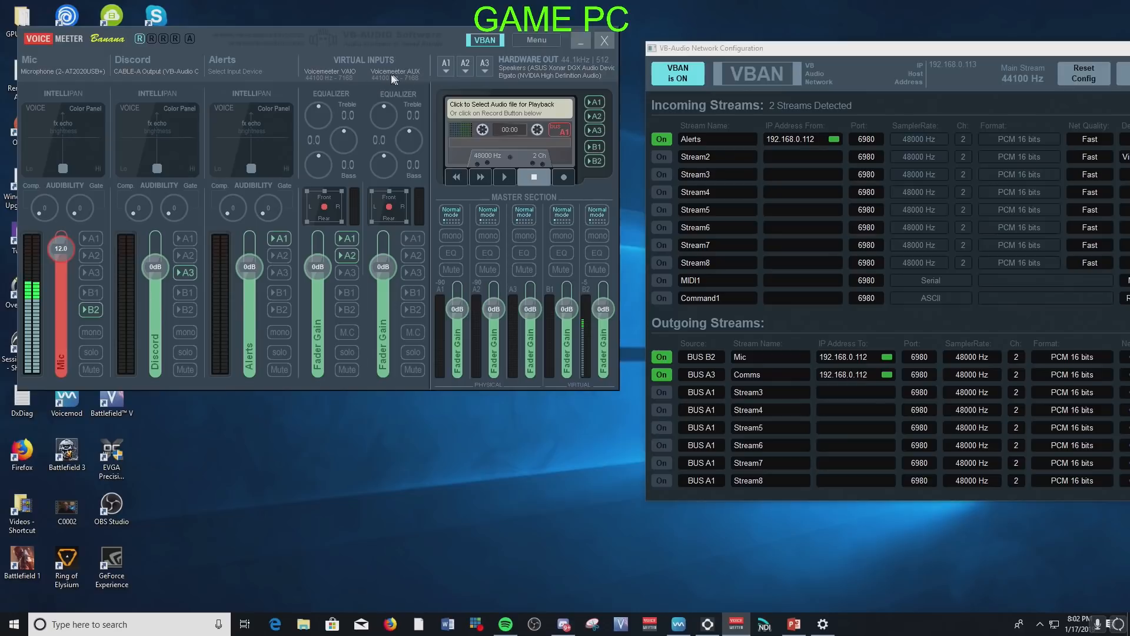
- On the game PC, enable the second incoming VBAN stream, keep Virtual In #2 as destination, and assign it Music from 192.168.0.112
{"action": "left_click", "coordinate": [467, 40]}
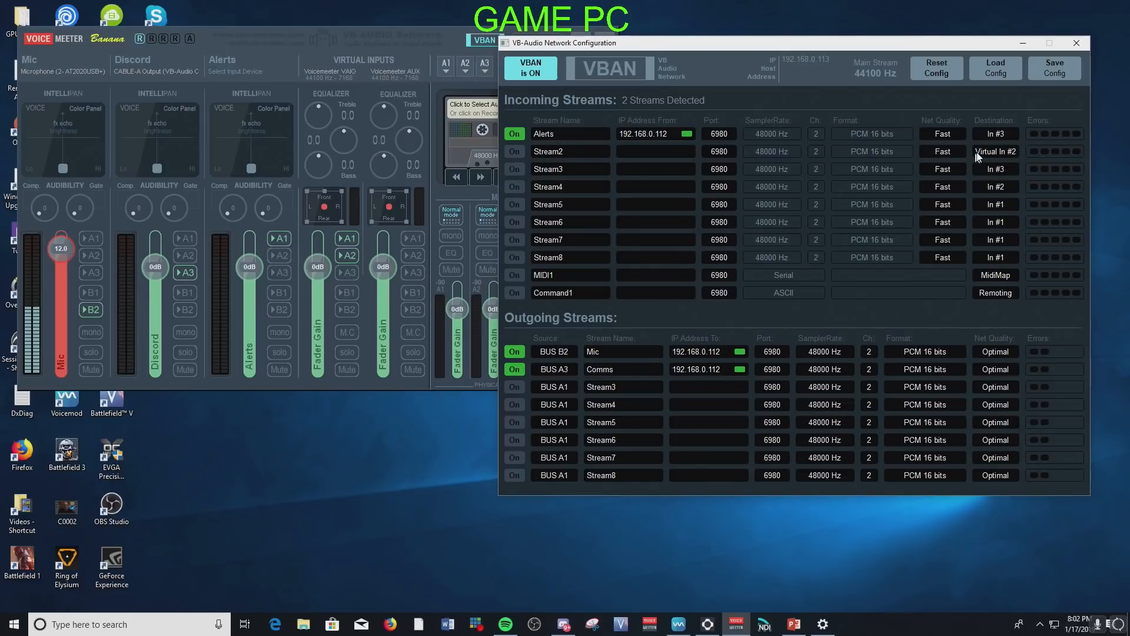
{"action": "left_click", "coordinate": [995, 151]}
{"action": "left_click", "coordinate": [1018, 209]}
{"action": "left_click", "coordinate": [511, 153]}
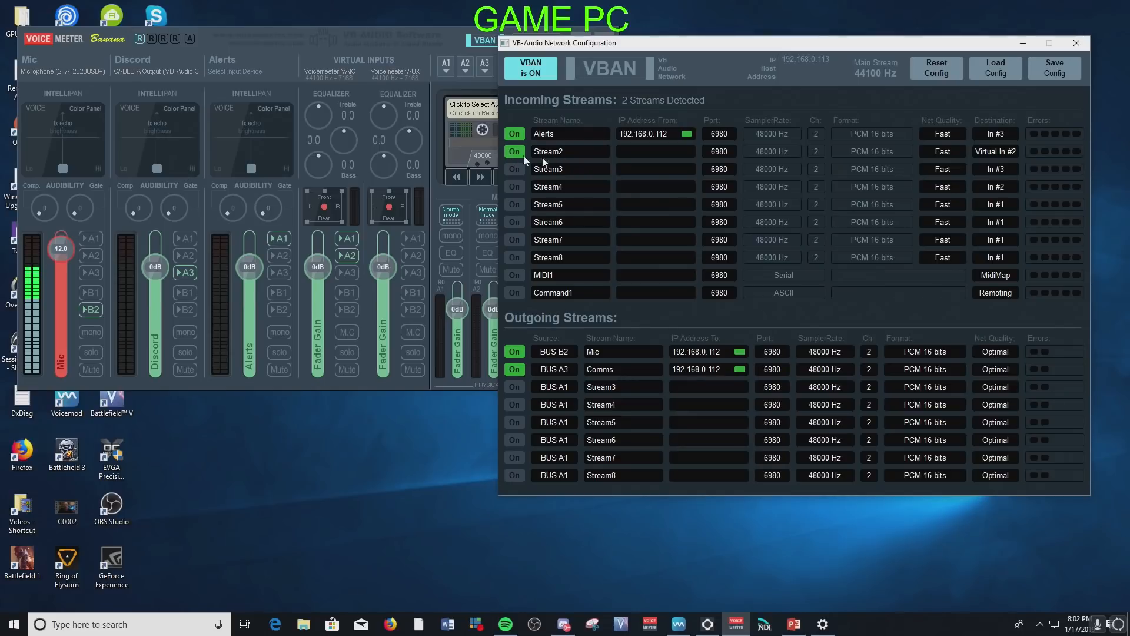
{"action": "left_click", "coordinate": [663, 151]}
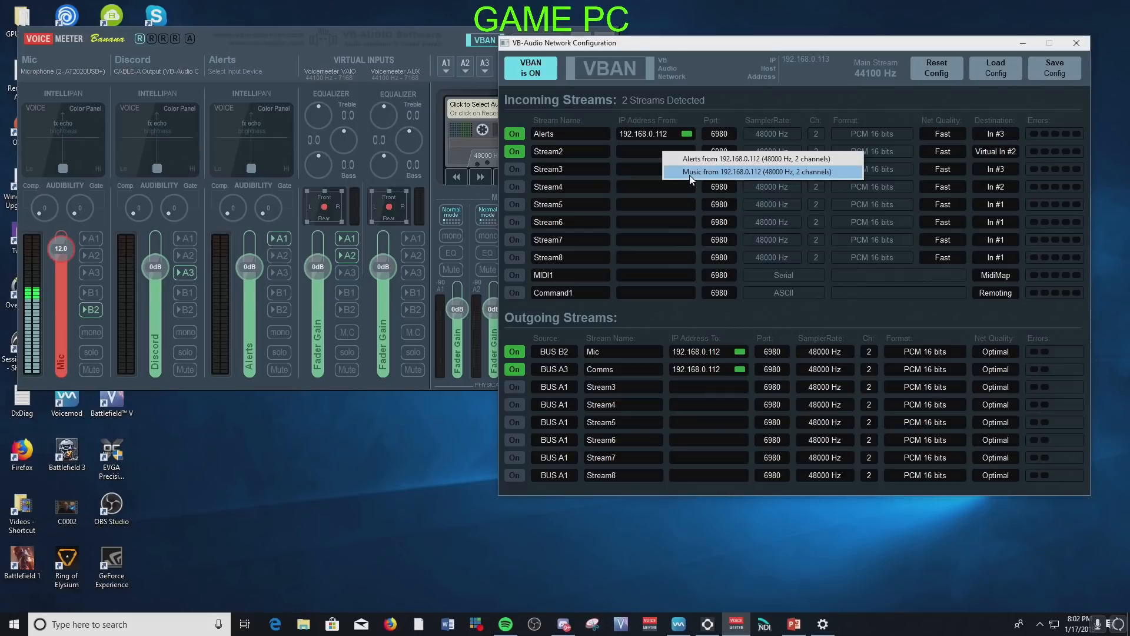
{"action": "left_click", "coordinate": [694, 173]}
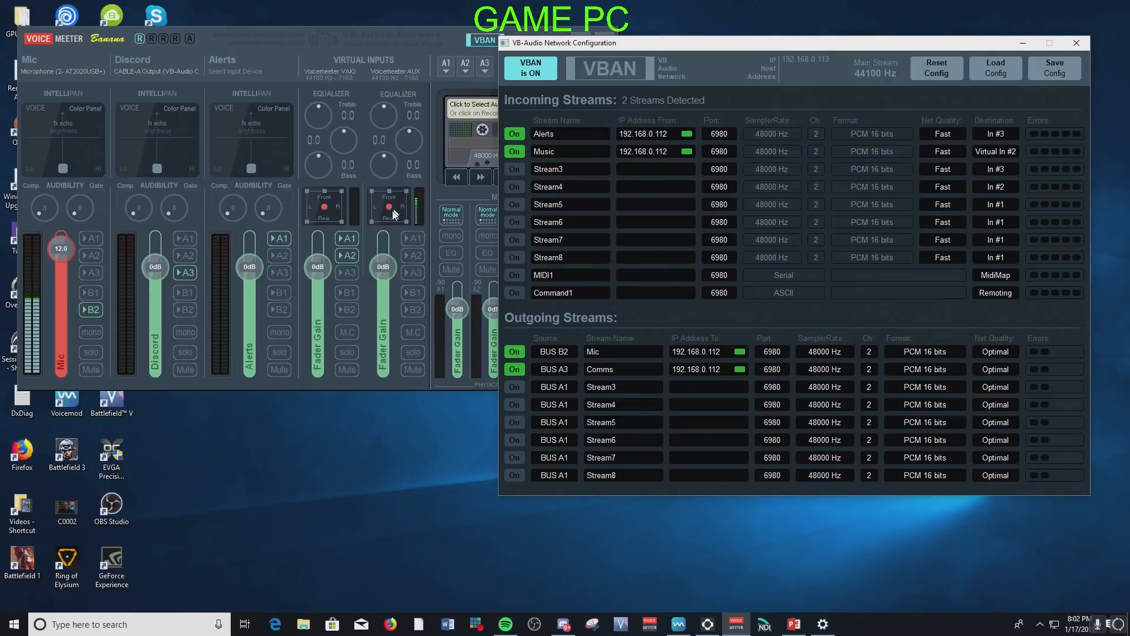
- Try the A1 routing of the game PC's Voicemeeter AUX channel for the music, and close the VBAN configuration window
{"action": "left_click", "coordinate": [415, 240]}
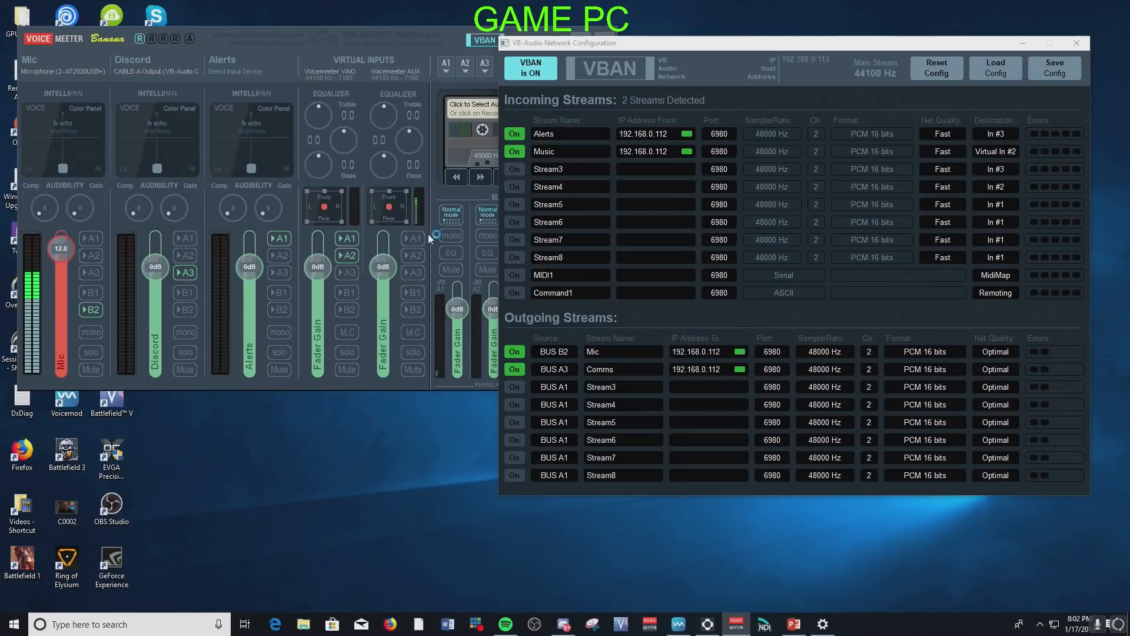
{"action": "left_click", "coordinate": [1076, 43]}
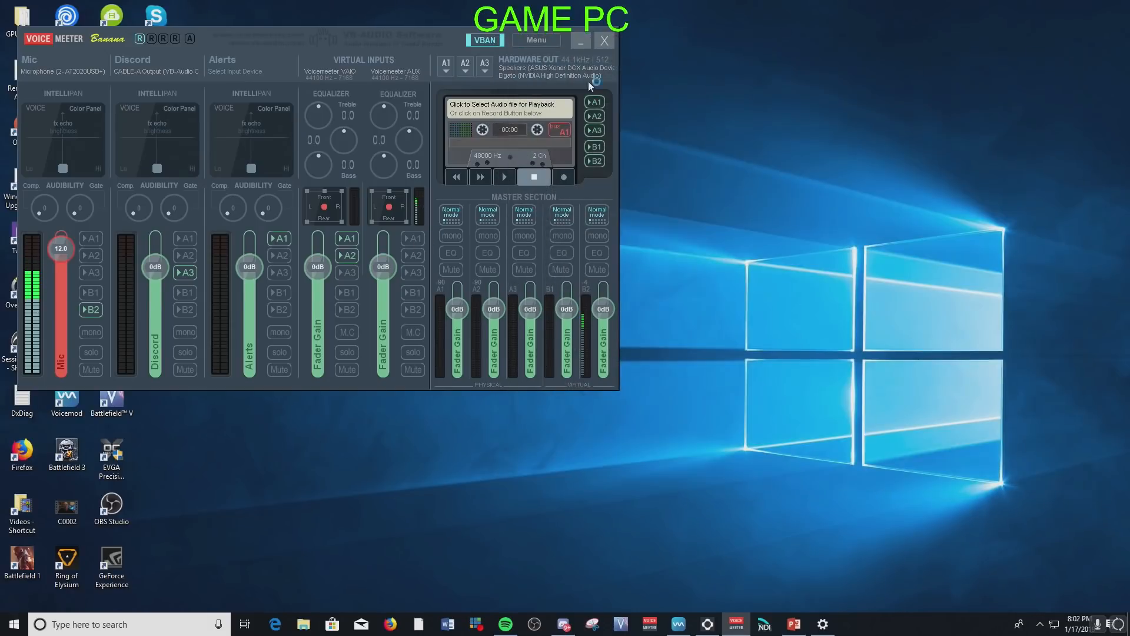
{"action": "left_click_drag", "start_coordinate": [408, 35], "coordinate": [744, 33]}
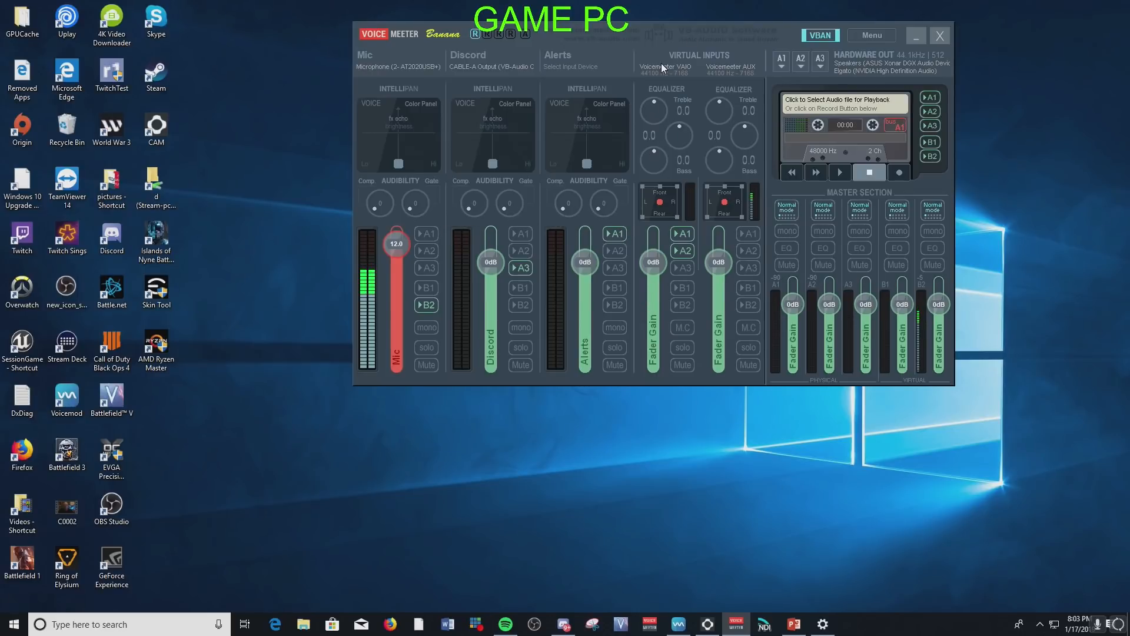
{"action": "left_click", "coordinate": [683, 252]}
{"action": "left_click", "coordinate": [749, 235]}
{"action": "left_click", "coordinate": [750, 237]}
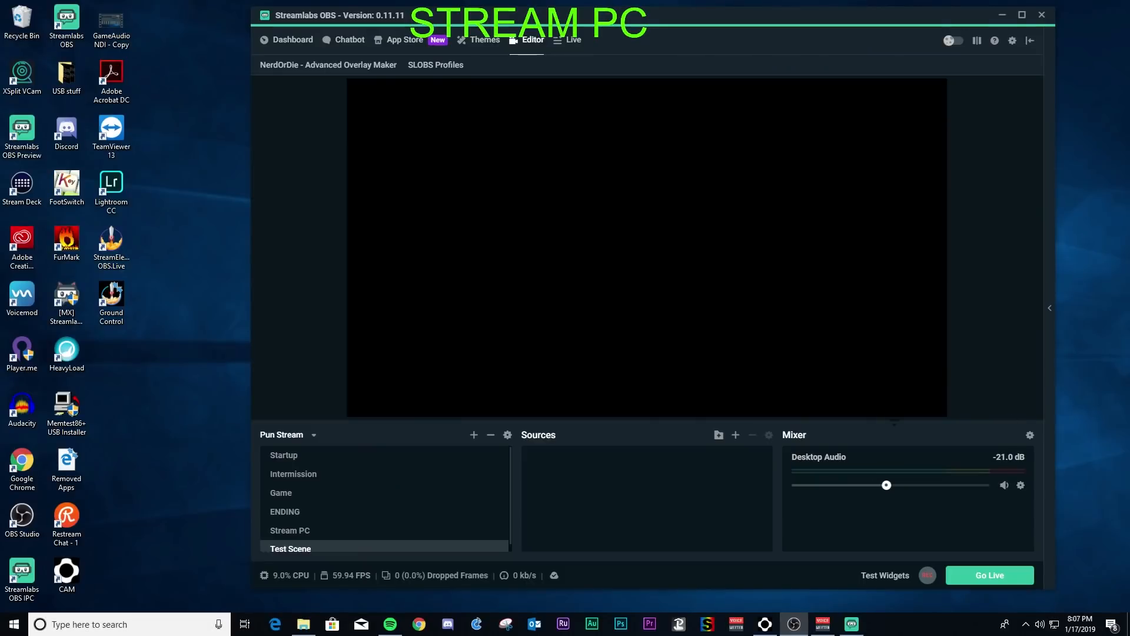
- In Streamlabs OBS on the stream PC, add the existing Elgato video capture device as a source in Test Scene
{"action": "mouse_move", "coordinate": [691, 16]}
{"action": "left_mouse_down"}
{"action": "mouse_move", "coordinate": [651, 21]}
{"action": "mouse_move", "coordinate": [676, 23]}
{"action": "left_mouse_up"}
{"action": "scroll", "coordinate": [380, 513], "scroll_direction": "down", "scroll_amount": 1}
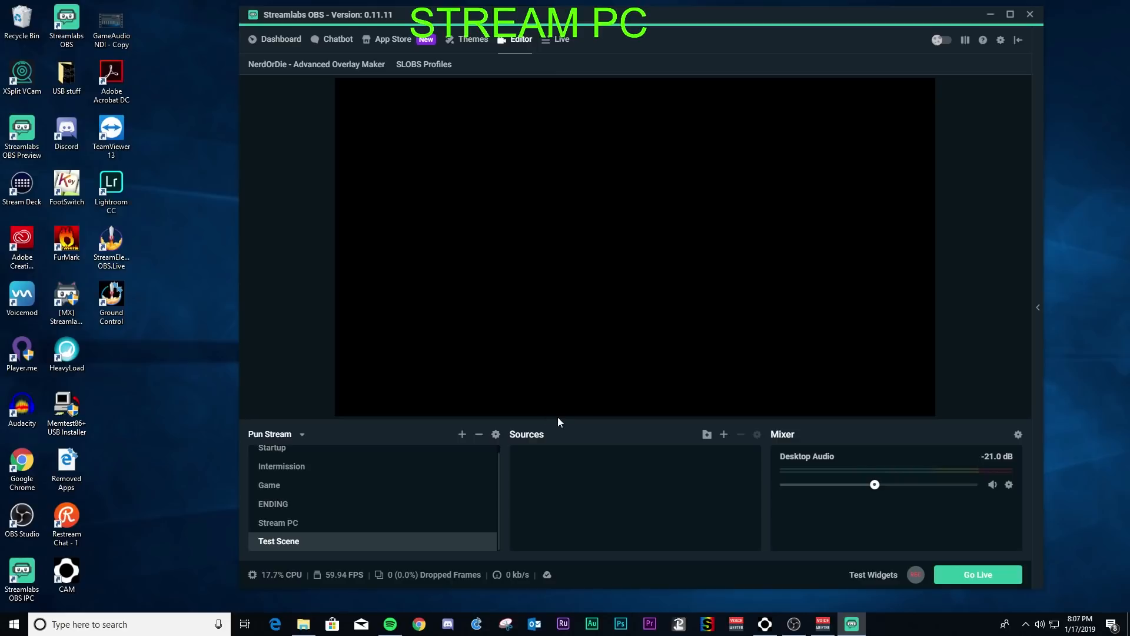
{"action": "left_click", "coordinate": [724, 435]}
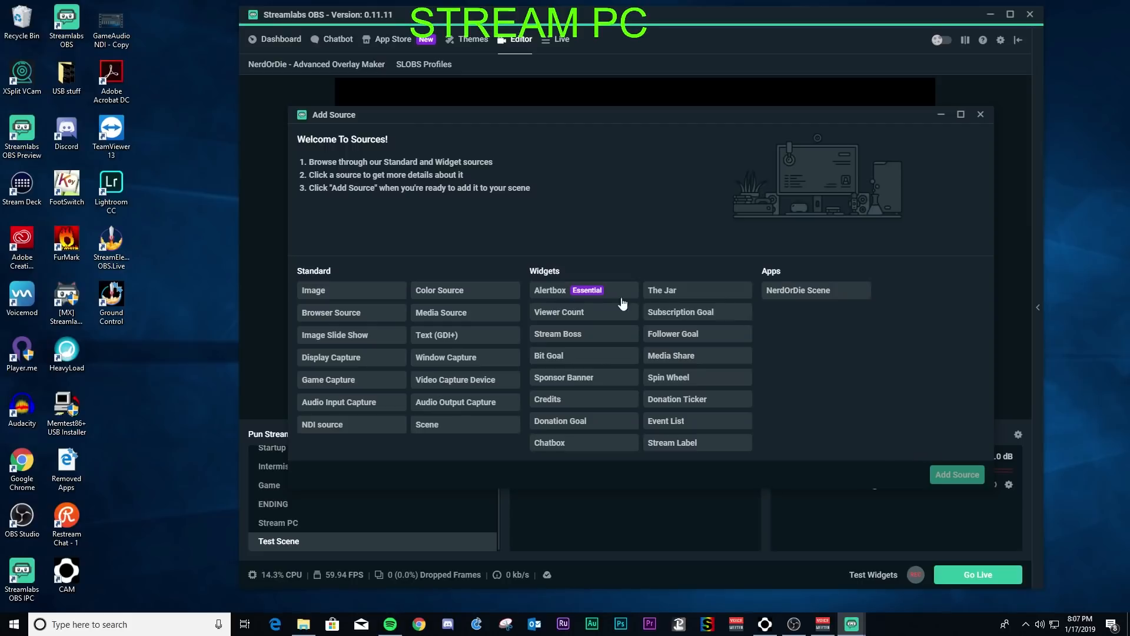
{"action": "left_click", "coordinate": [467, 387]}
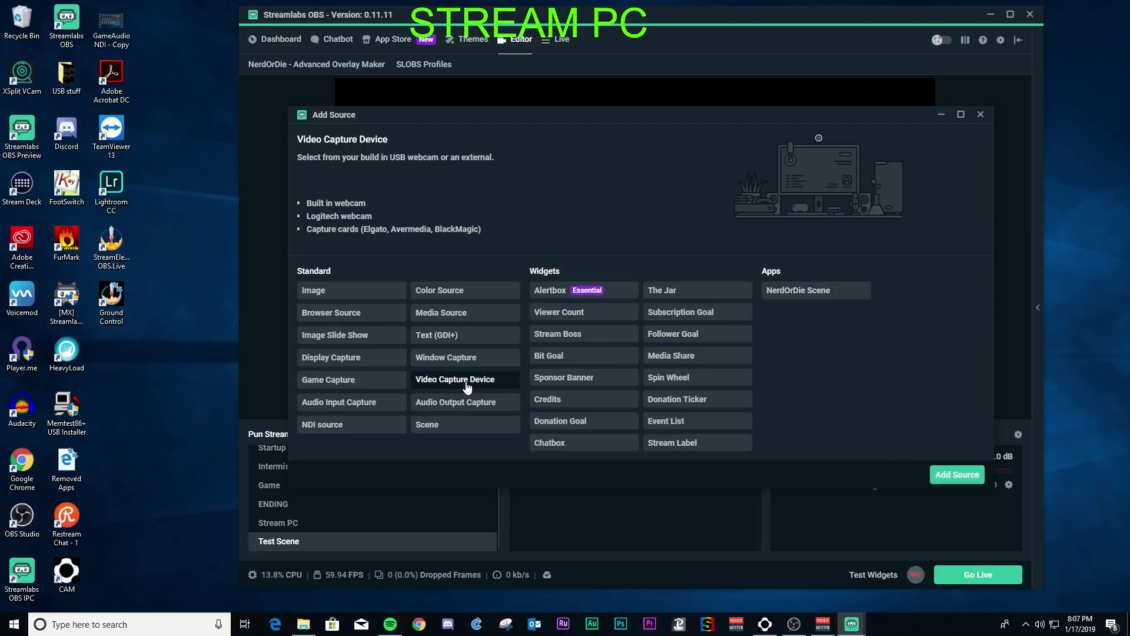
{"action": "left_click", "coordinate": [957, 474]}
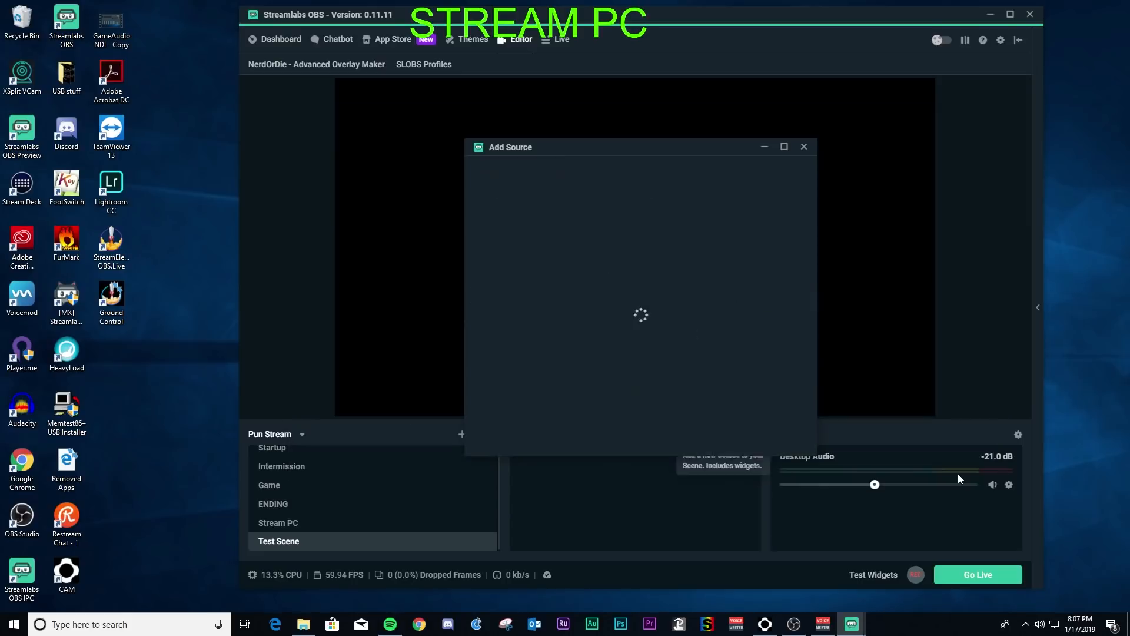
{"action": "left_click", "coordinate": [500, 315]}
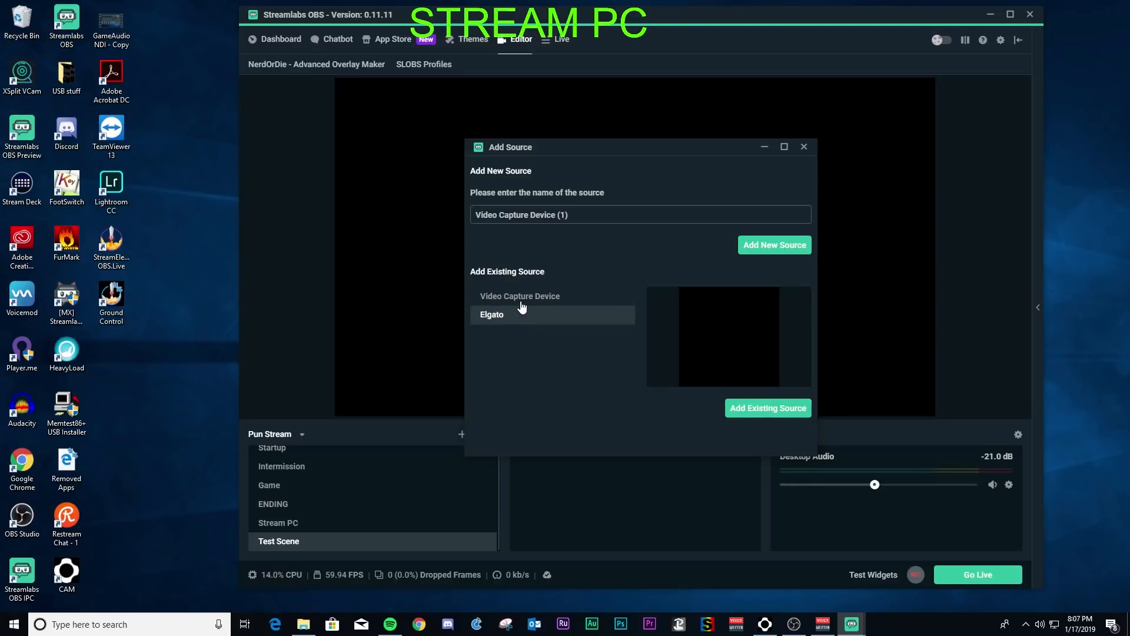
{"action": "left_click", "coordinate": [769, 409]}
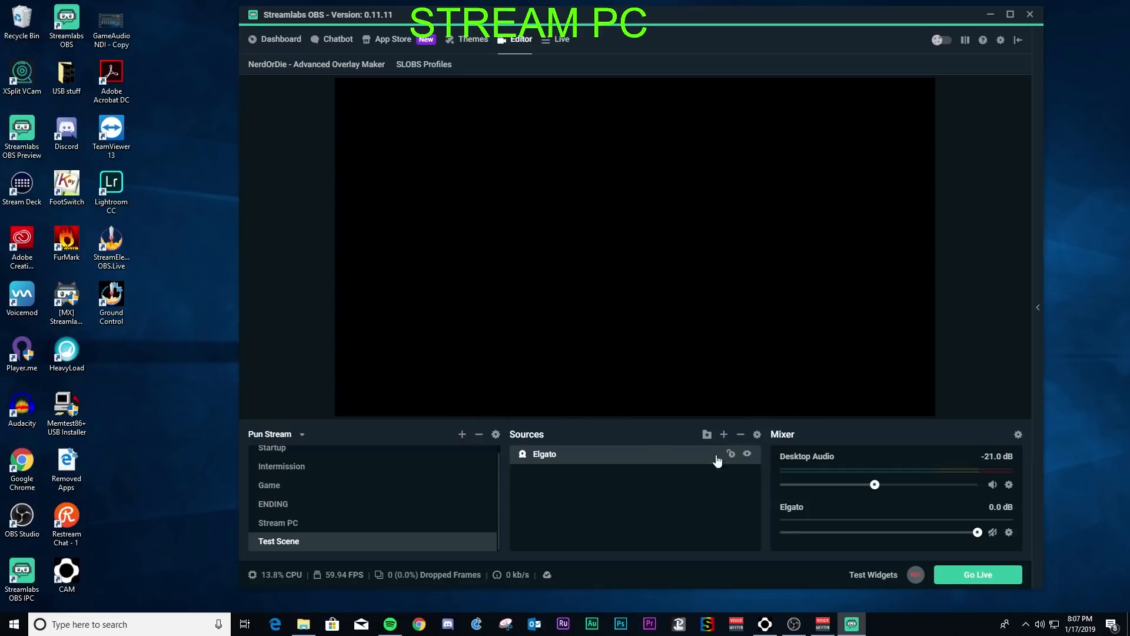
- In the Elgato source's properties, keep Audio Output Mode at Capture audio only and apply the settings
{"action": "double_click", "coordinate": [666, 452]}
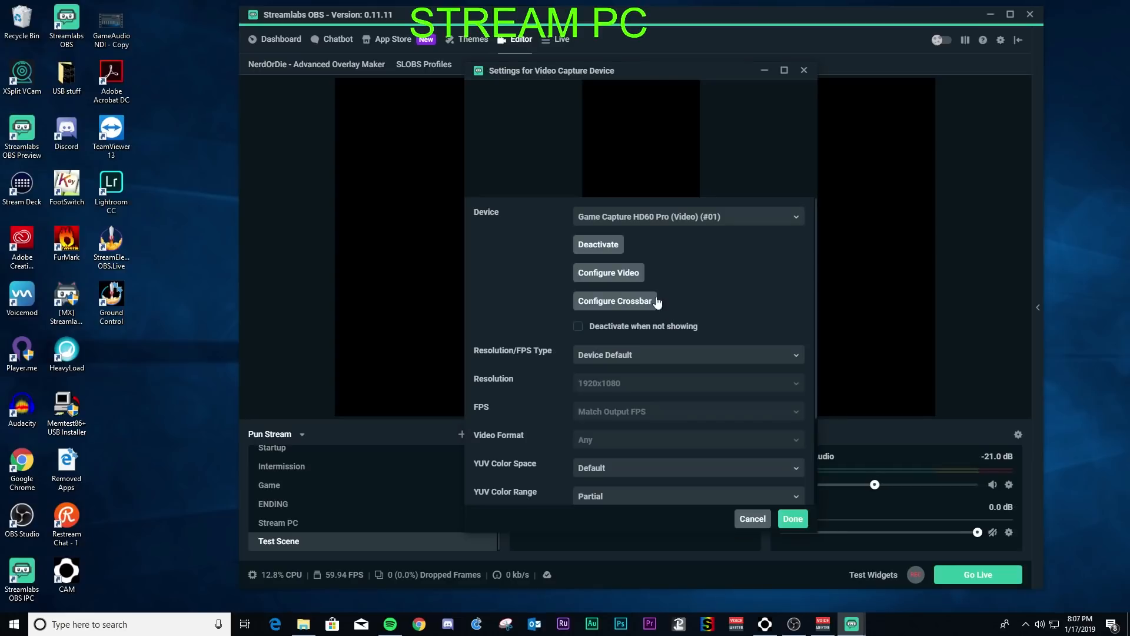
{"action": "scroll", "coordinate": [668, 265], "scroll_direction": "down", "scroll_amount": 3}
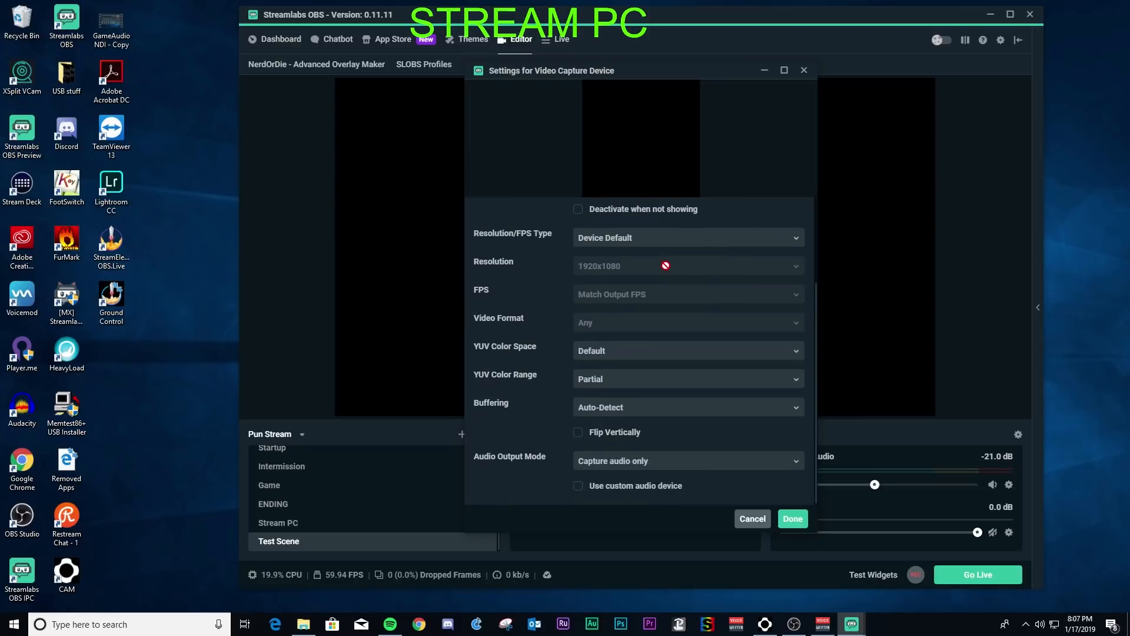
{"action": "left_click", "coordinate": [700, 461]}
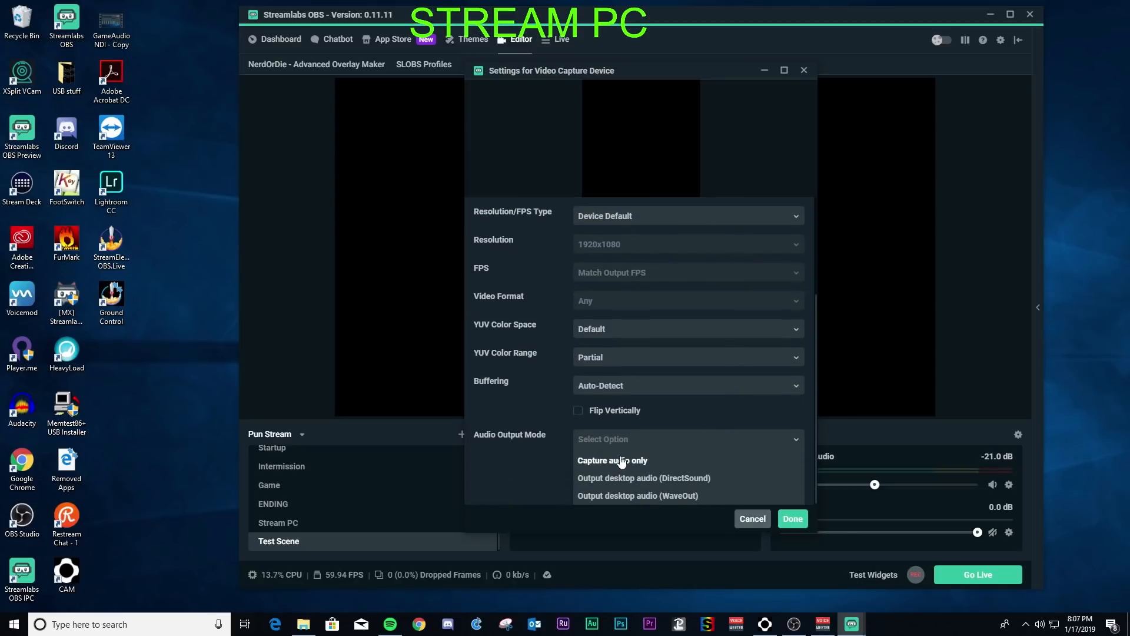
{"action": "left_click", "coordinate": [624, 461]}
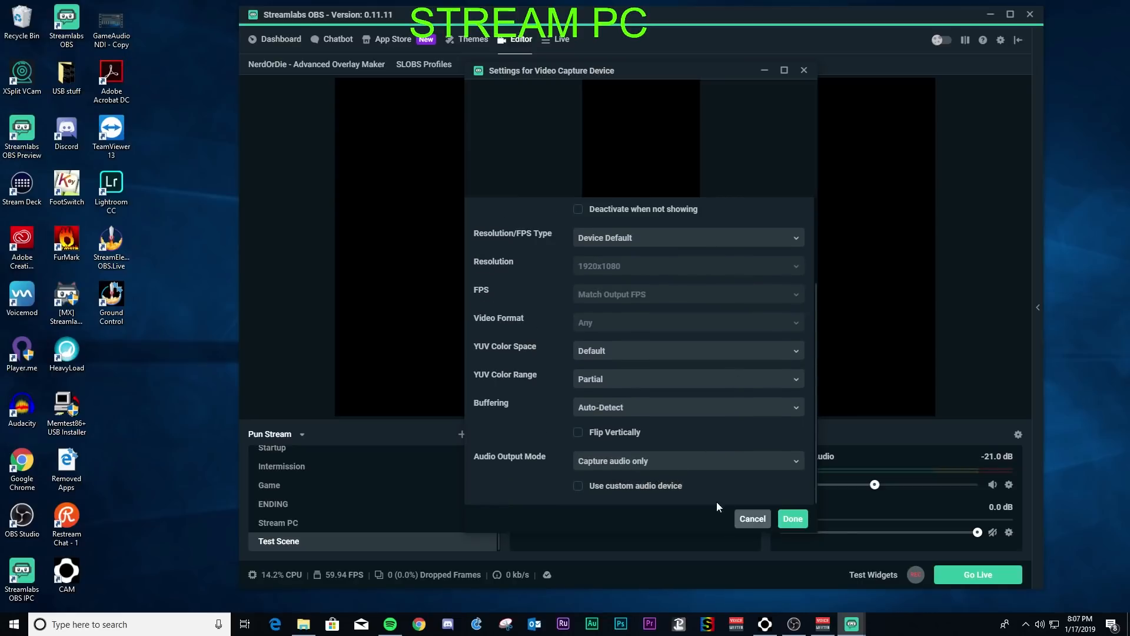
{"action": "left_click", "coordinate": [789, 461]}
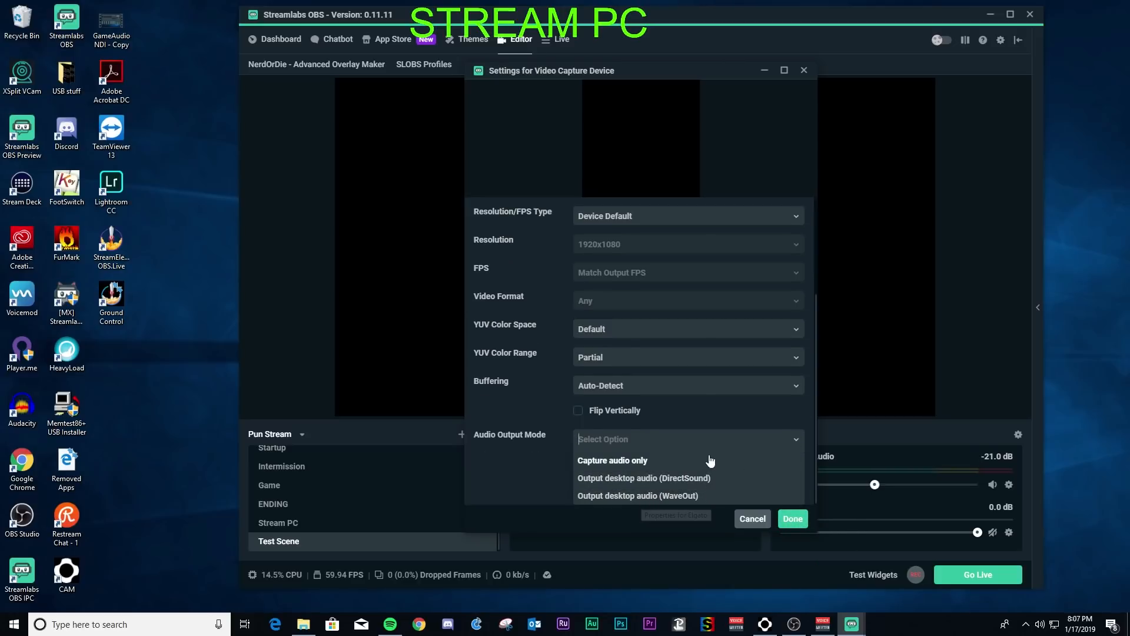
{"action": "left_click", "coordinate": [718, 460]}
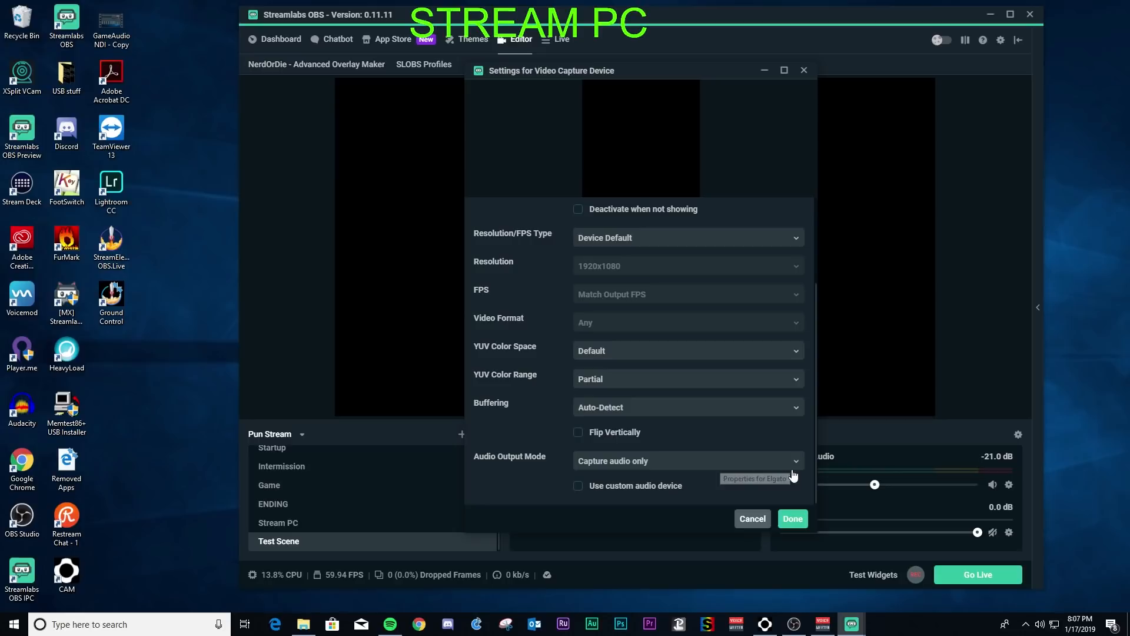
{"action": "left_click", "coordinate": [793, 519]}
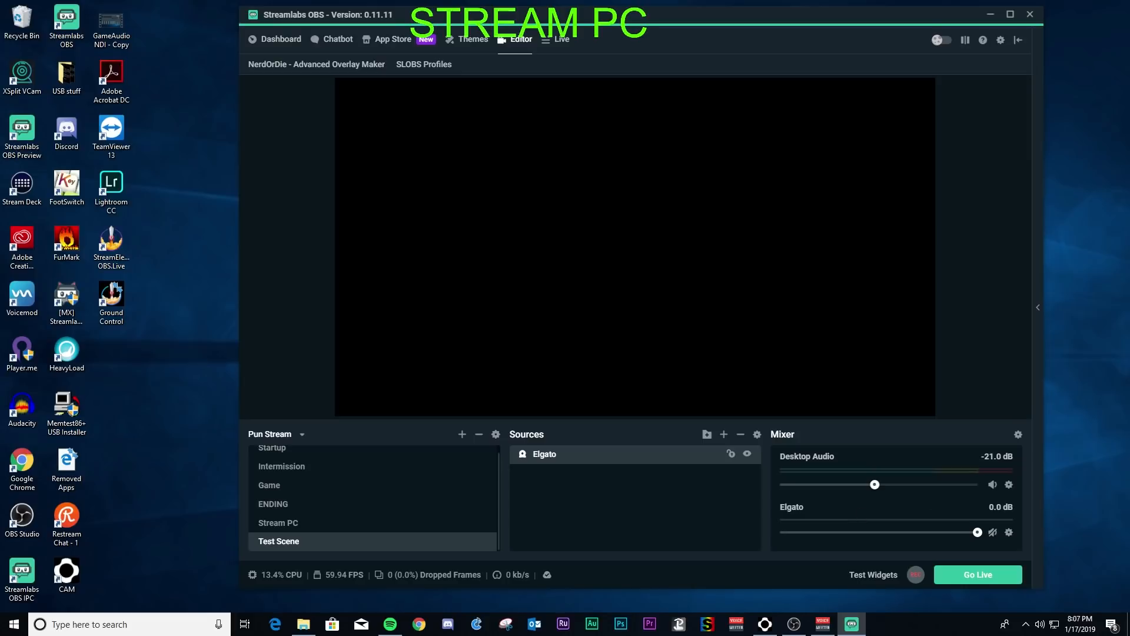
{"action": "left_click", "coordinate": [992, 533]}
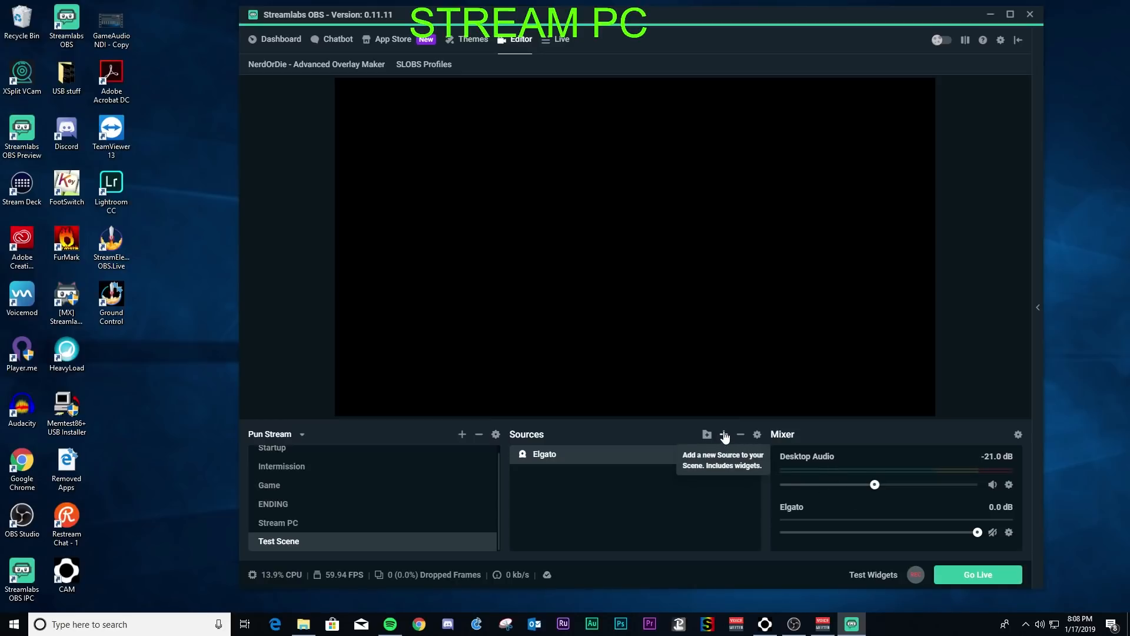
- Add the existing Mic audio input capture as a source in Test Scene, checking the Voicemeeter Banana channels while choosing the source type
{"action": "left_click", "coordinate": [724, 434]}
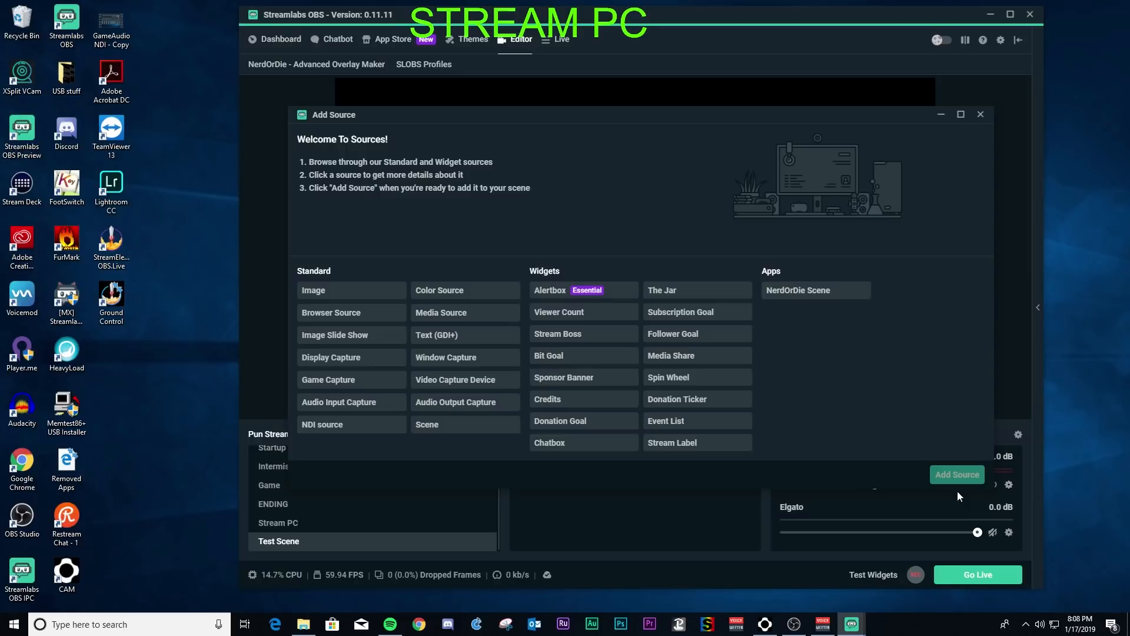
{"action": "left_click", "coordinate": [823, 623]}
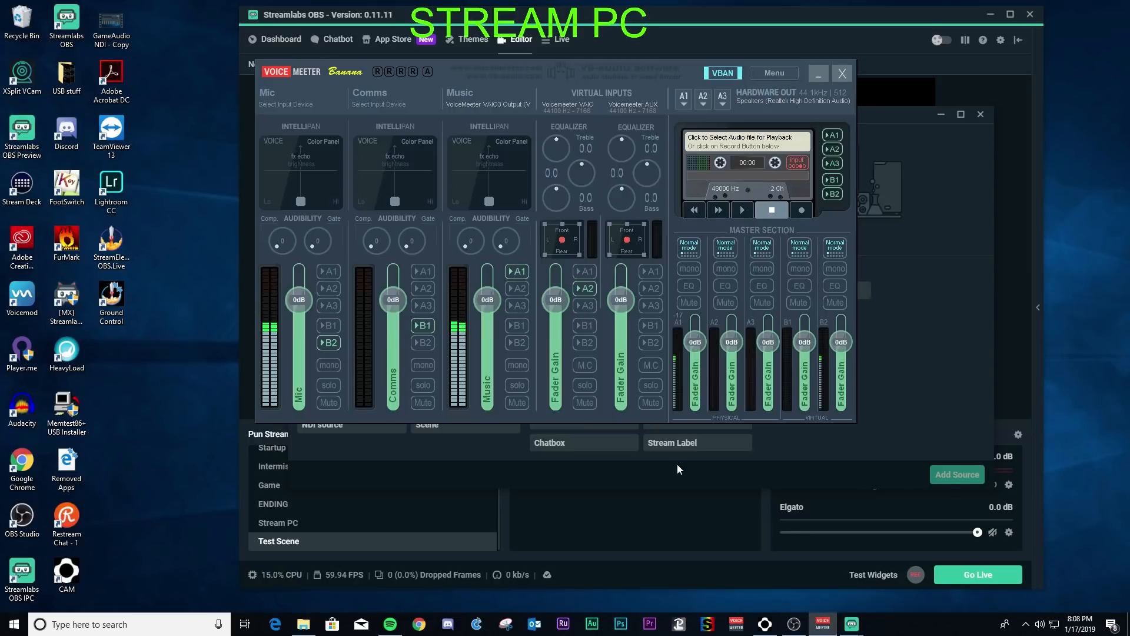
{"action": "left_click", "coordinate": [816, 73]}
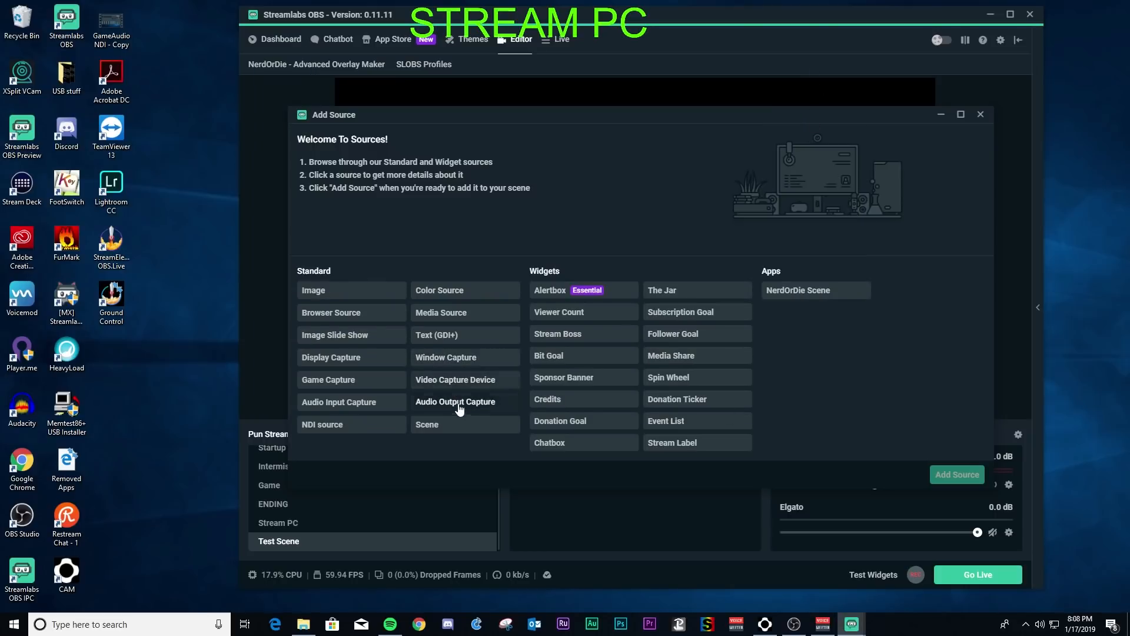
{"action": "left_click", "coordinate": [346, 403]}
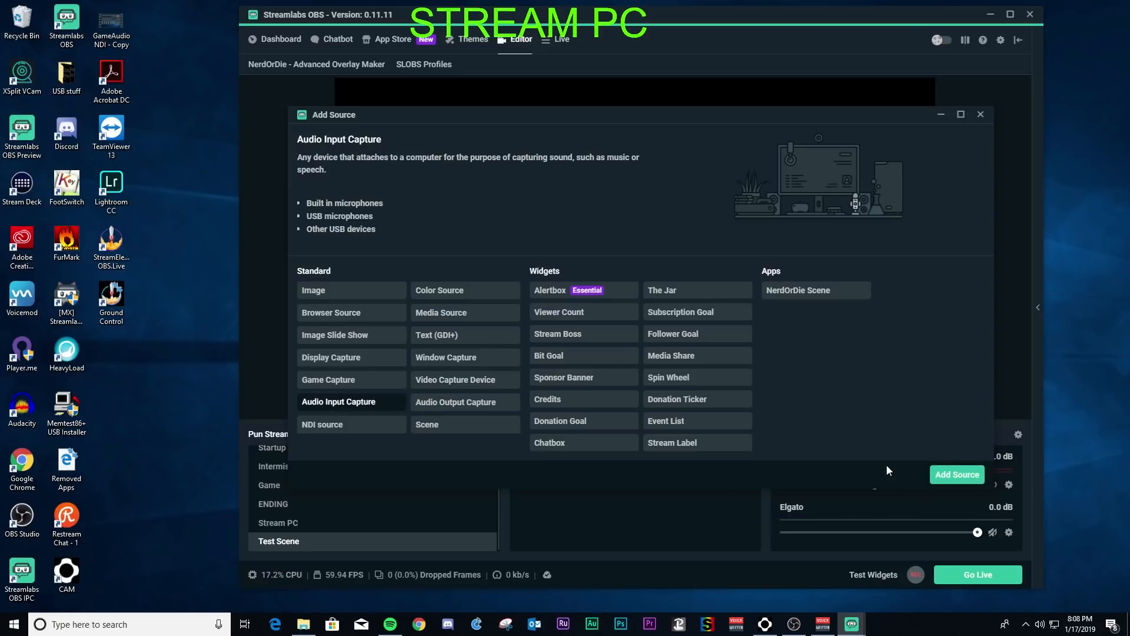
{"action": "left_click", "coordinate": [948, 482]}
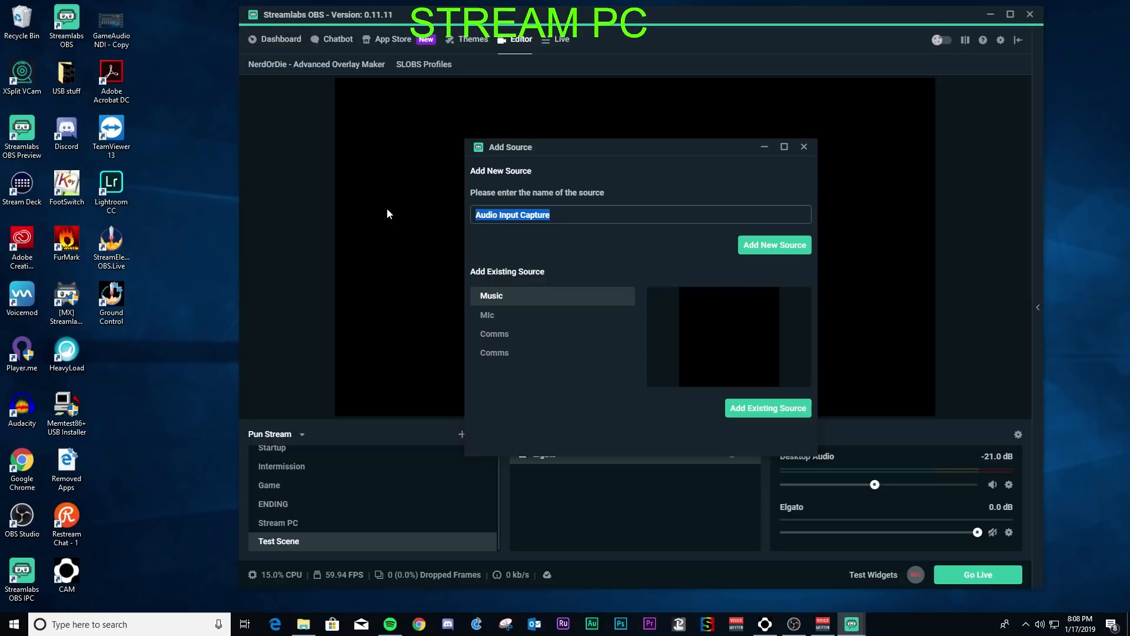
{"action": "type", "text": "Mic"}
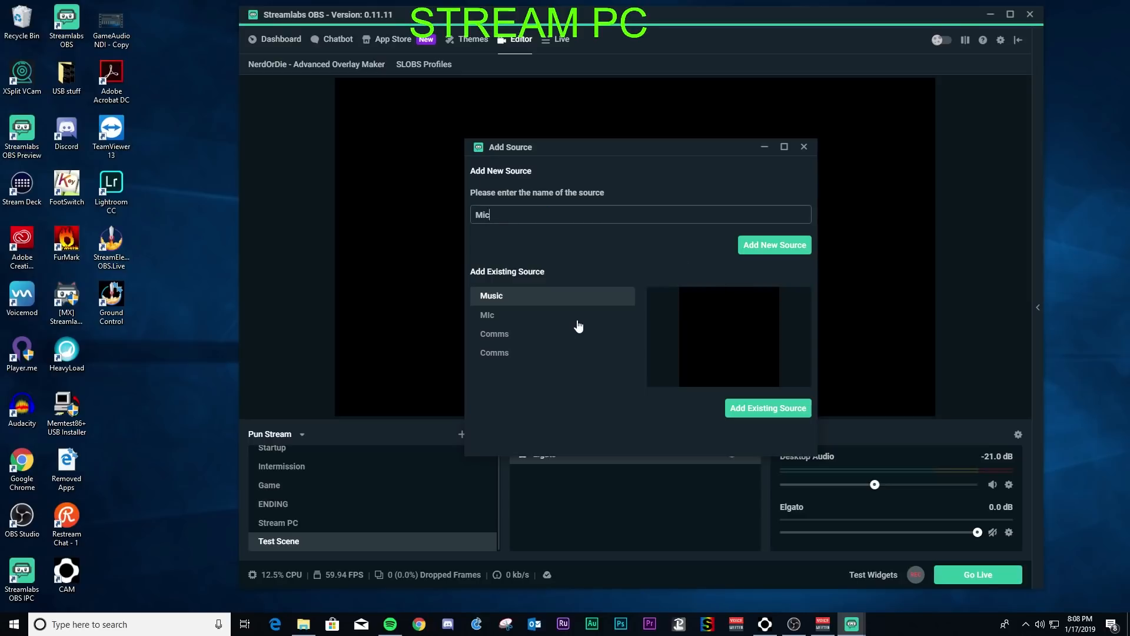
{"action": "left_click", "coordinate": [533, 317]}
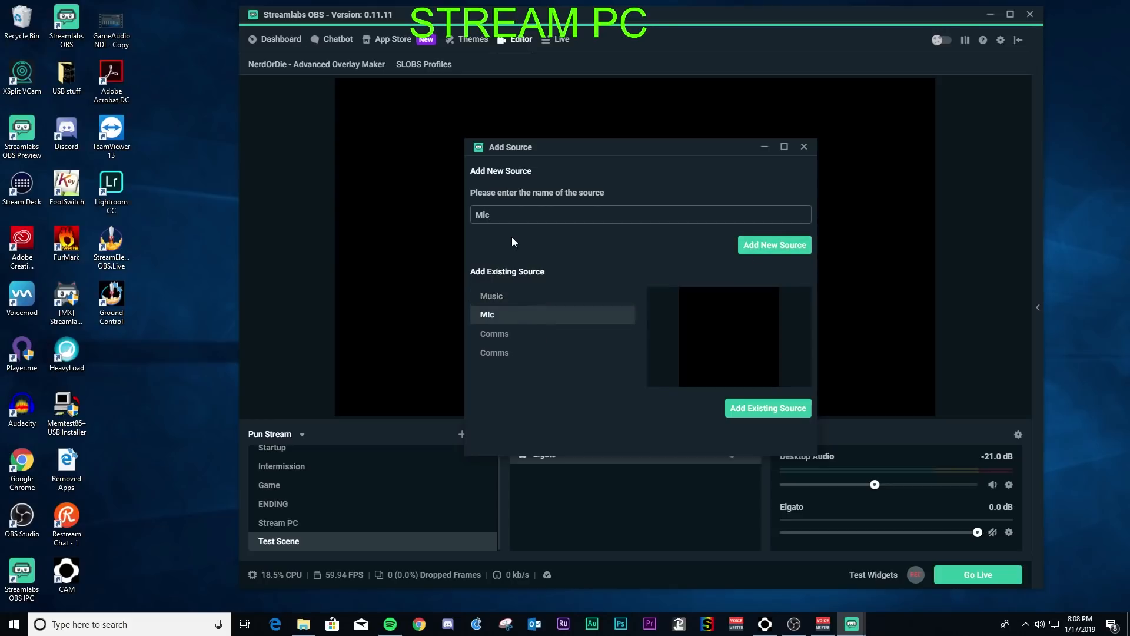
{"action": "key", "text": "BackSpace"}
{"action": "left_click", "coordinate": [766, 411]}
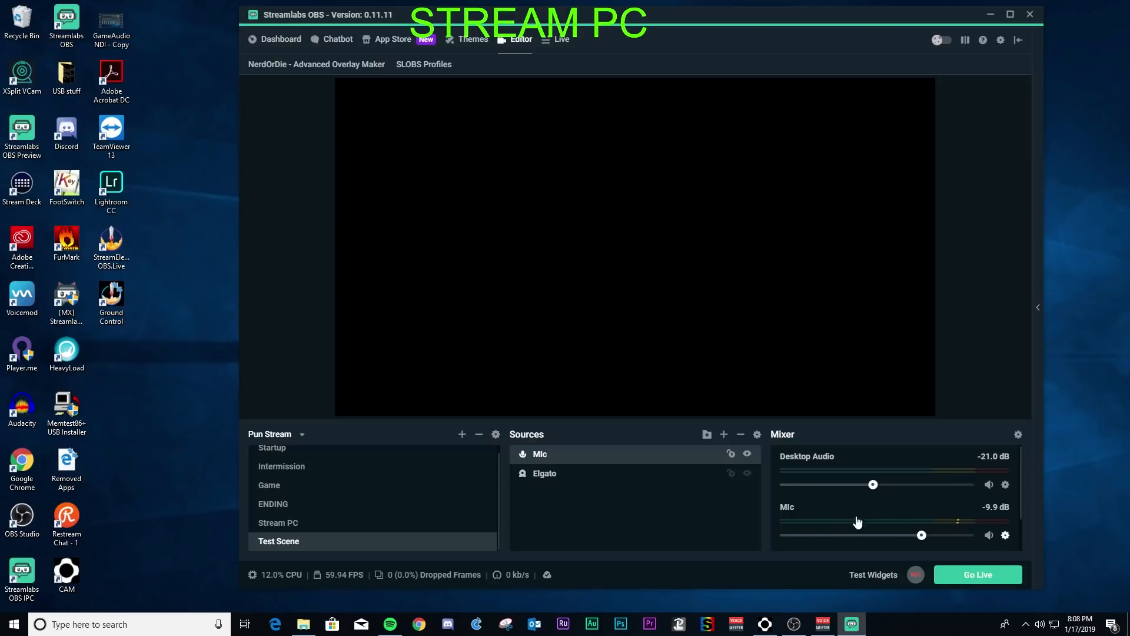
- In the Mic source's properties, keep VoiceMeeter Aux Output (VB-Audio VoiceMeeter AUX VAIO) as the device and apply the settings
{"action": "left_click", "coordinate": [1005, 536]}
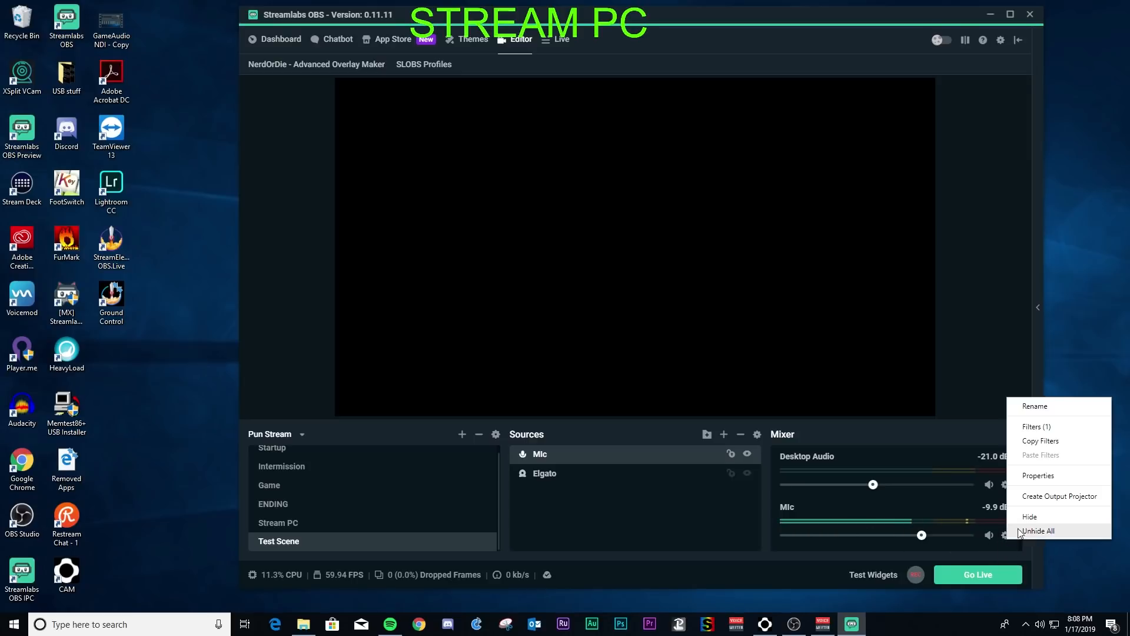
{"action": "left_click", "coordinate": [1037, 475]}
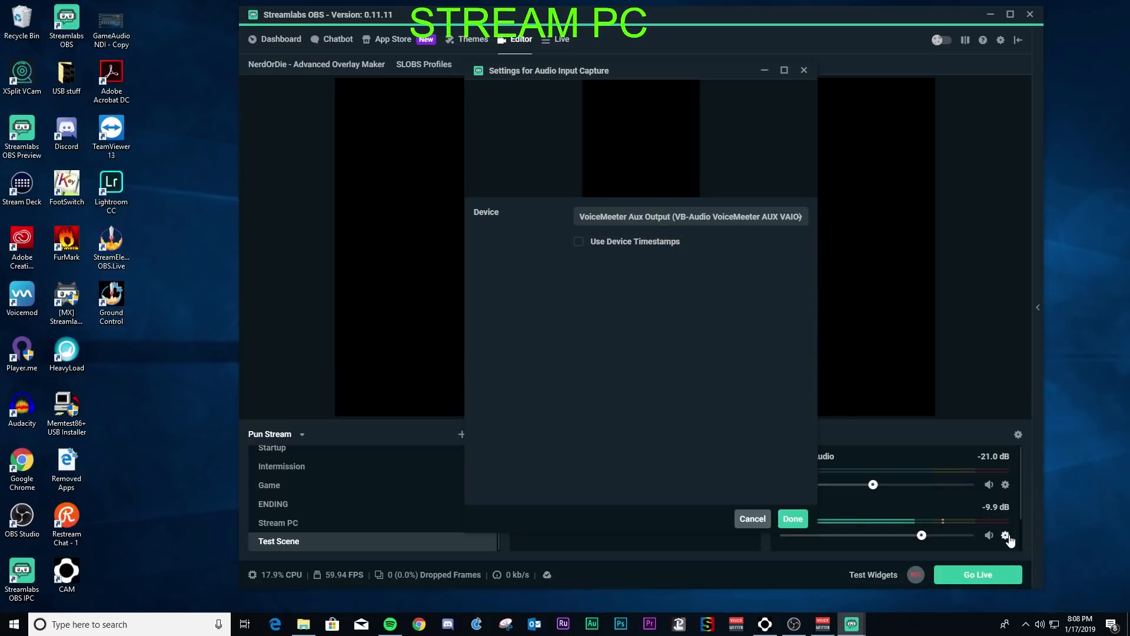
{"action": "left_click", "coordinate": [734, 225]}
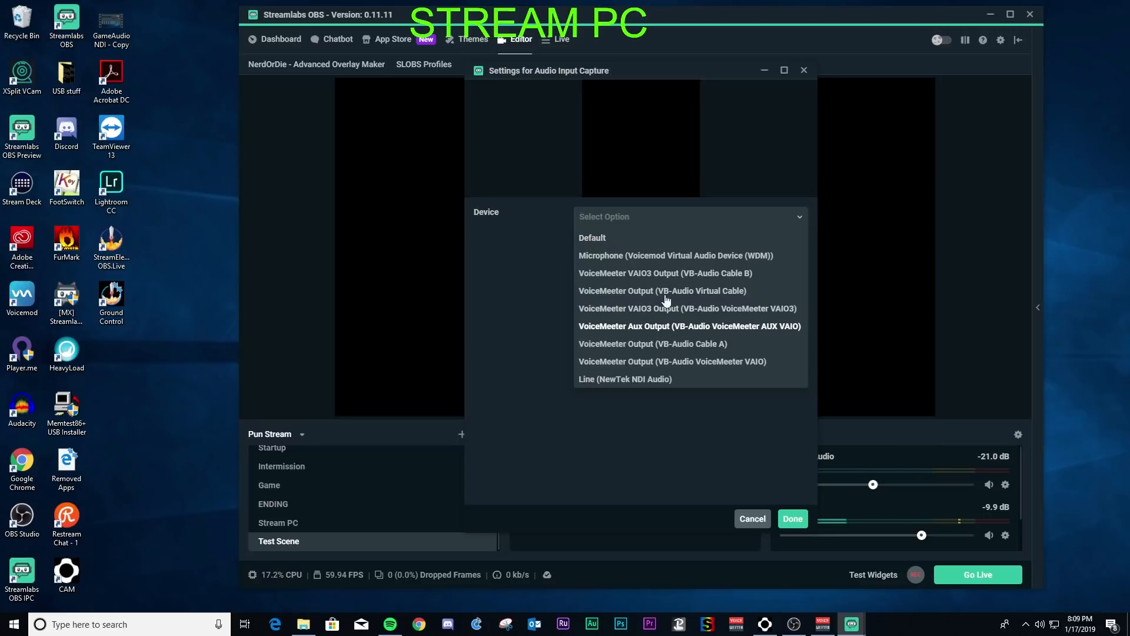
{"action": "left_click", "coordinate": [654, 424]}
{"action": "left_click", "coordinate": [793, 519]}
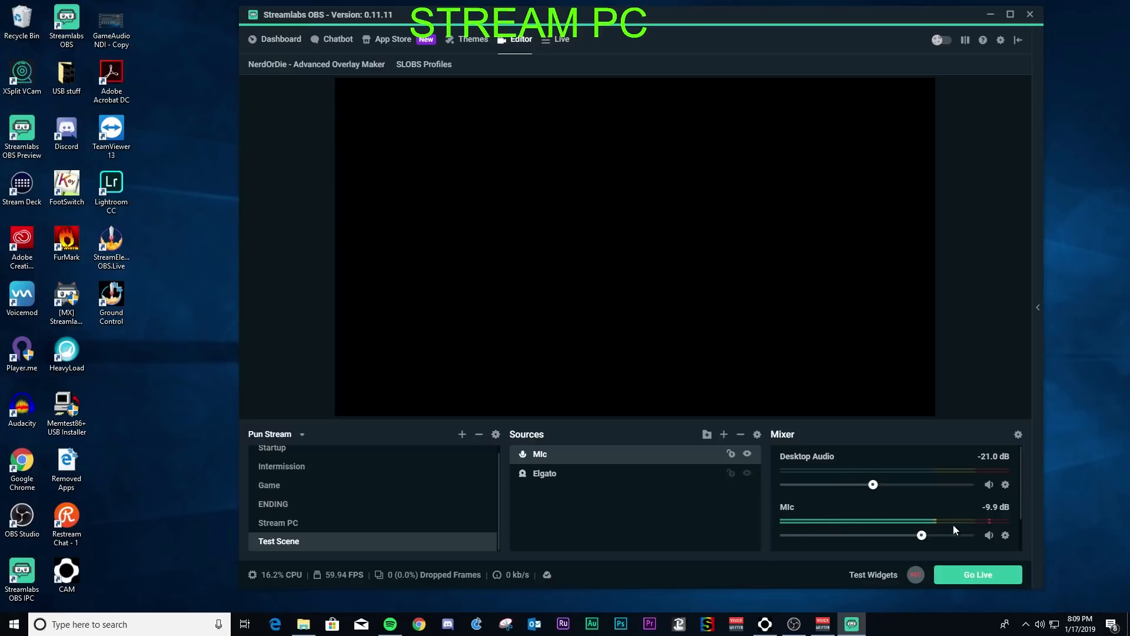
- Add the existing Music audio input capture as a source in Test Scene
{"action": "left_click", "coordinate": [724, 436]}
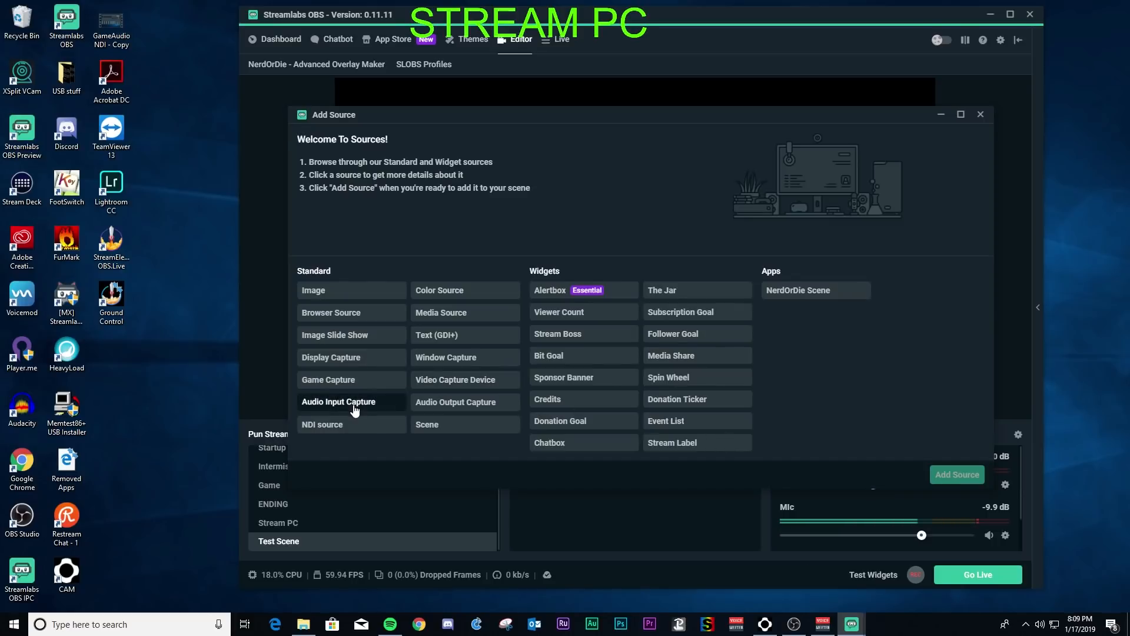
{"action": "left_click", "coordinate": [355, 406]}
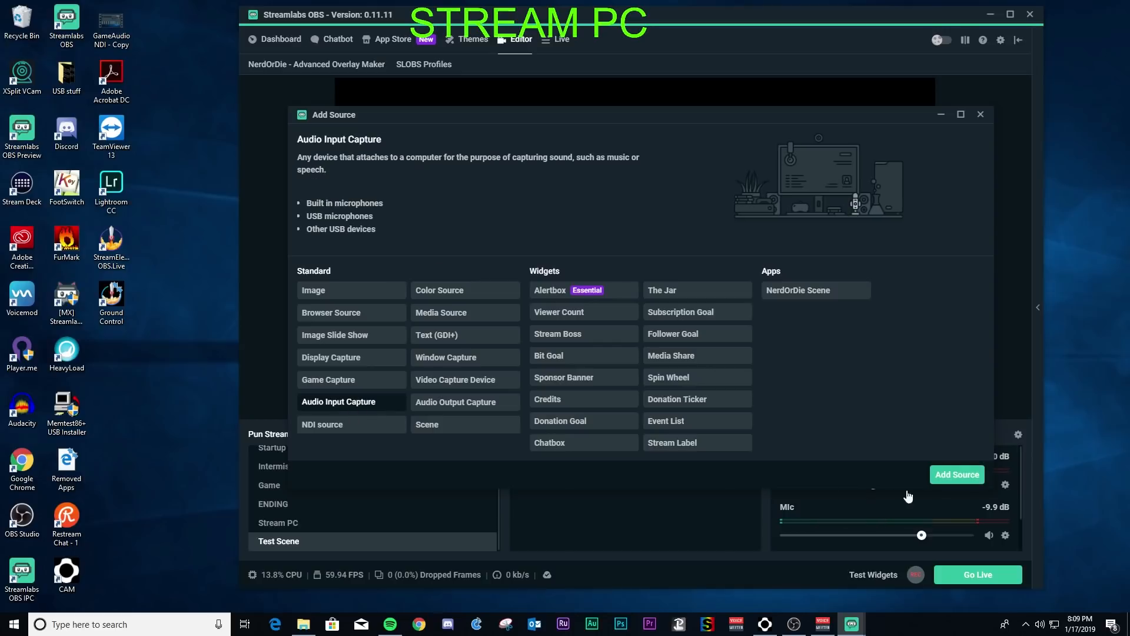
{"action": "left_click", "coordinate": [948, 478]}
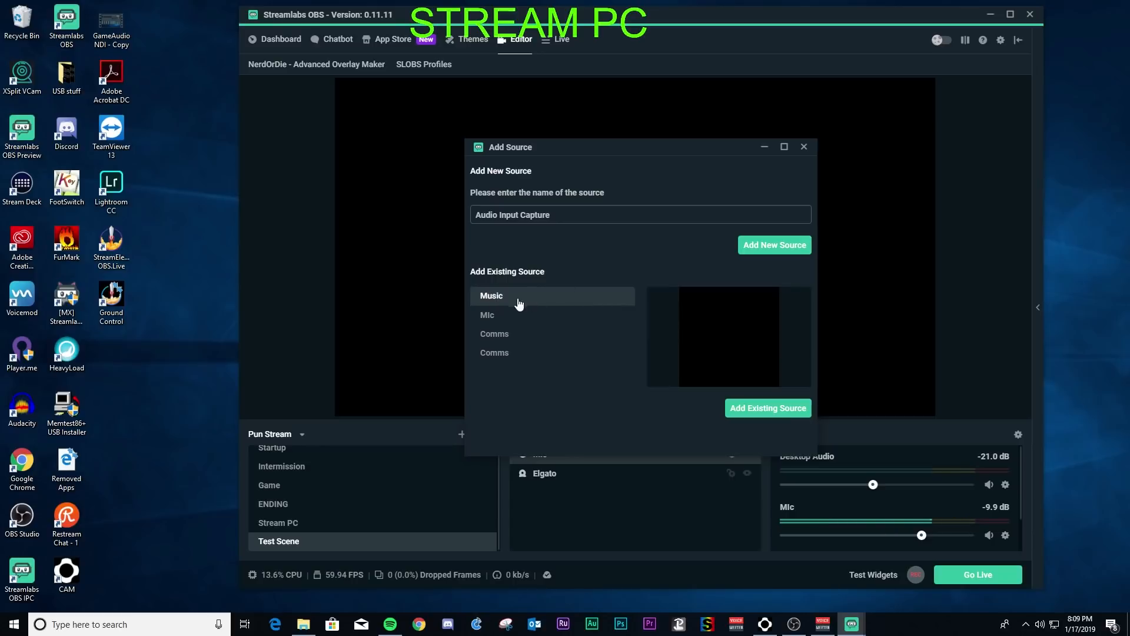
{"action": "left_click", "coordinate": [764, 409]}
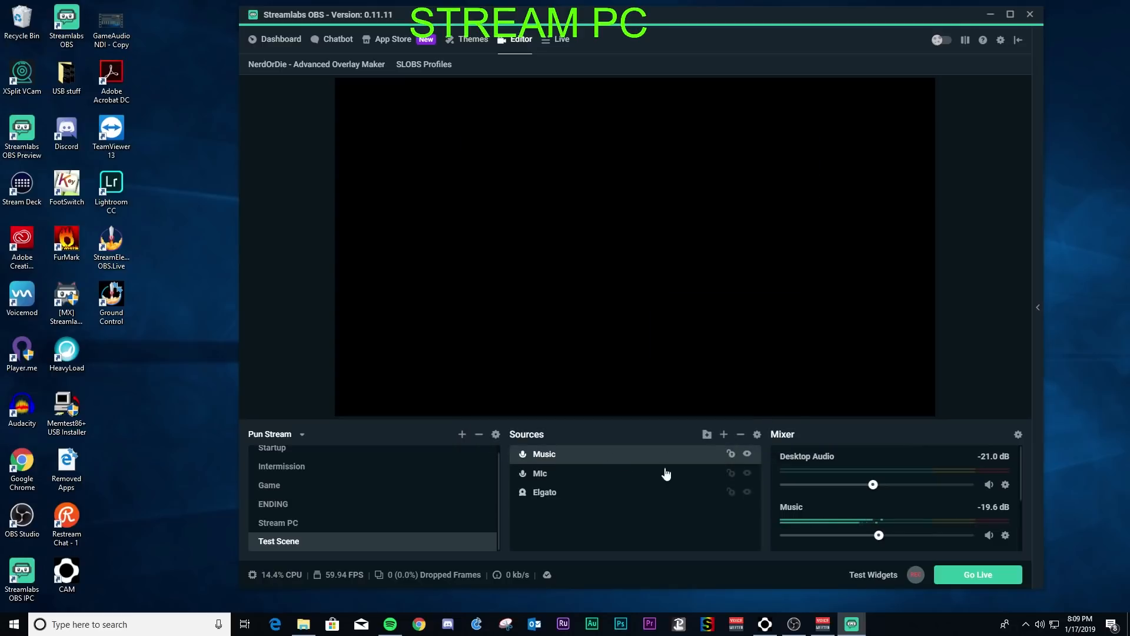
- Open the Music source's properties and look through its available audio devices
{"action": "left_click", "coordinate": [1005, 537]}
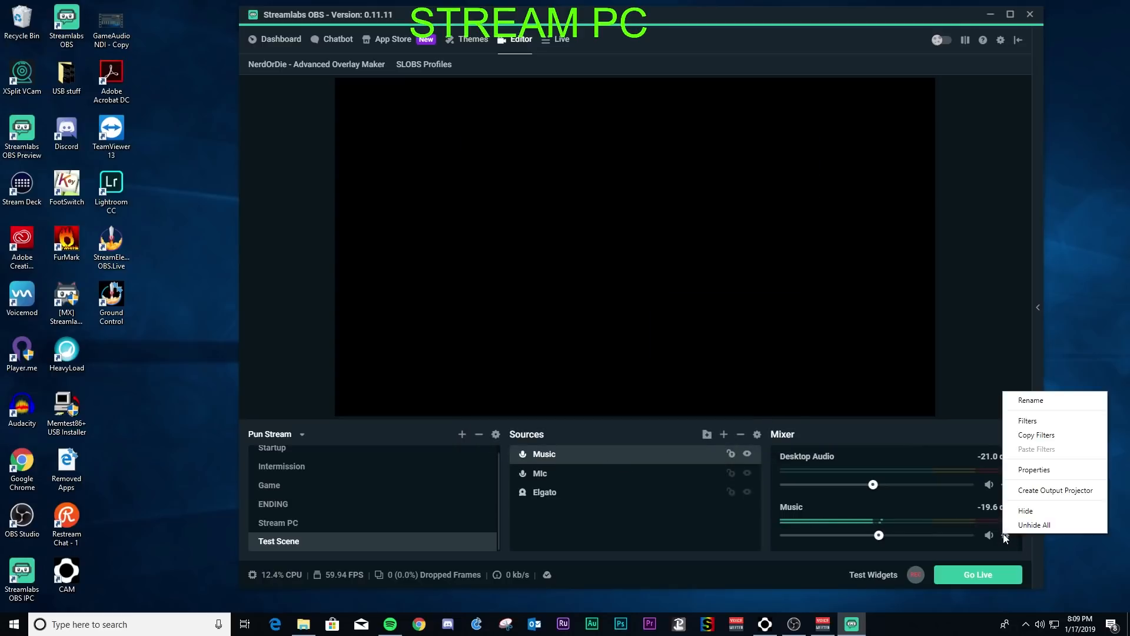
{"action": "left_click", "coordinate": [1037, 469]}
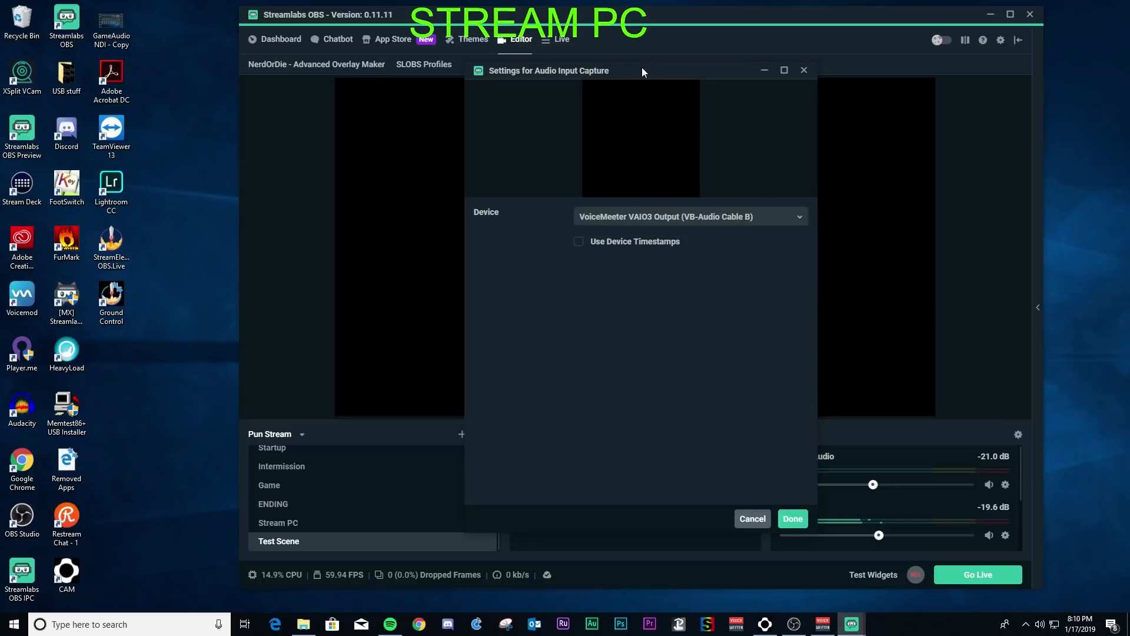
{"action": "left_click", "coordinate": [786, 229]}
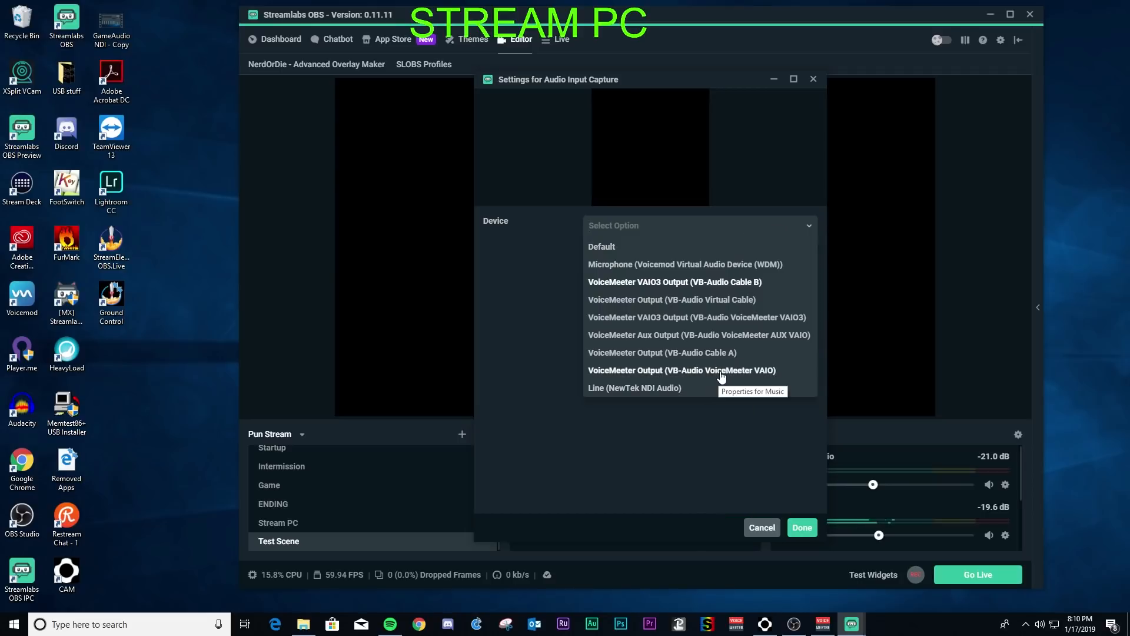
- In Voicemeeter Banana, check the Music channel's input device, keeping WDM: VoiceMeeter VAIO3 Output (VB-Audio Cable B), and minimize the mixer
{"action": "left_click", "coordinate": [823, 624]}
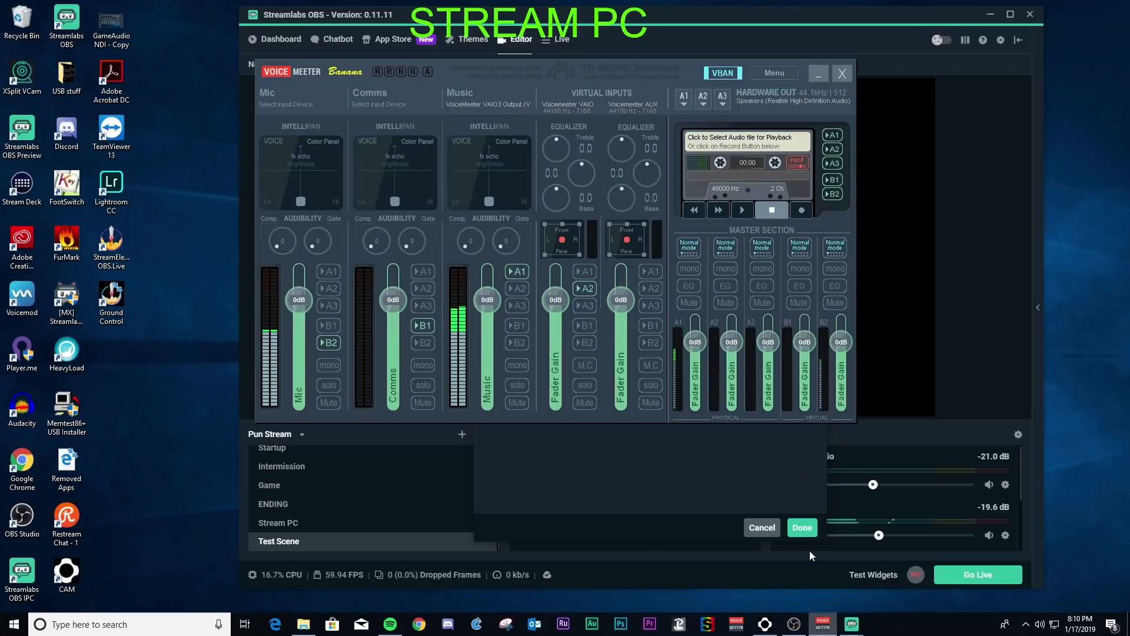
{"action": "left_click", "coordinate": [483, 105]}
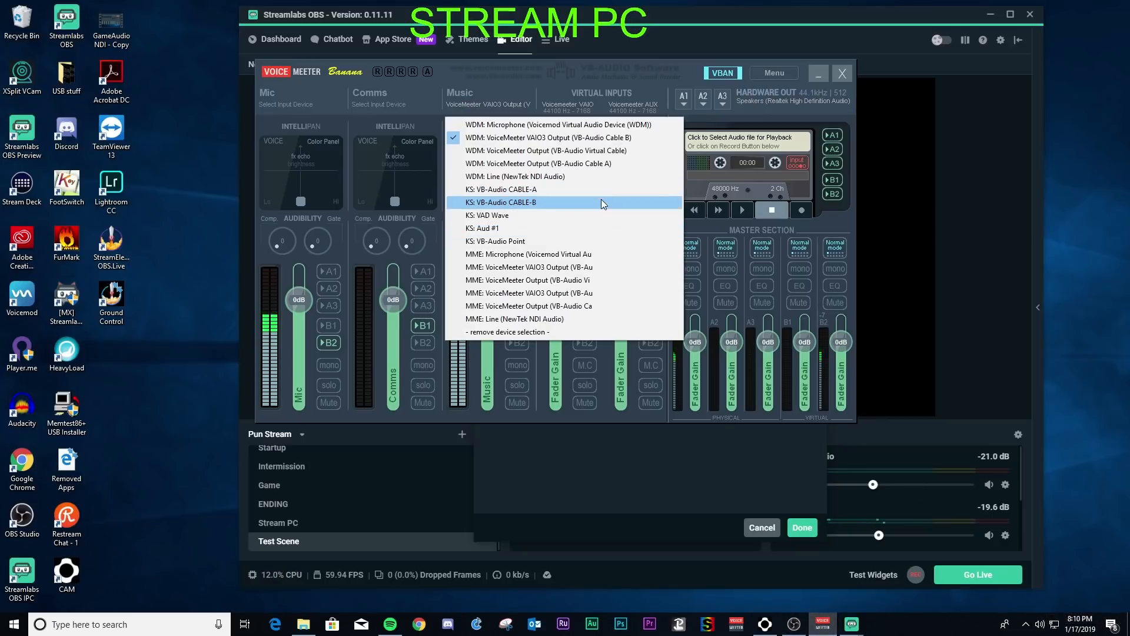
{"action": "left_click", "coordinate": [609, 137]}
{"action": "left_click", "coordinate": [495, 105]}
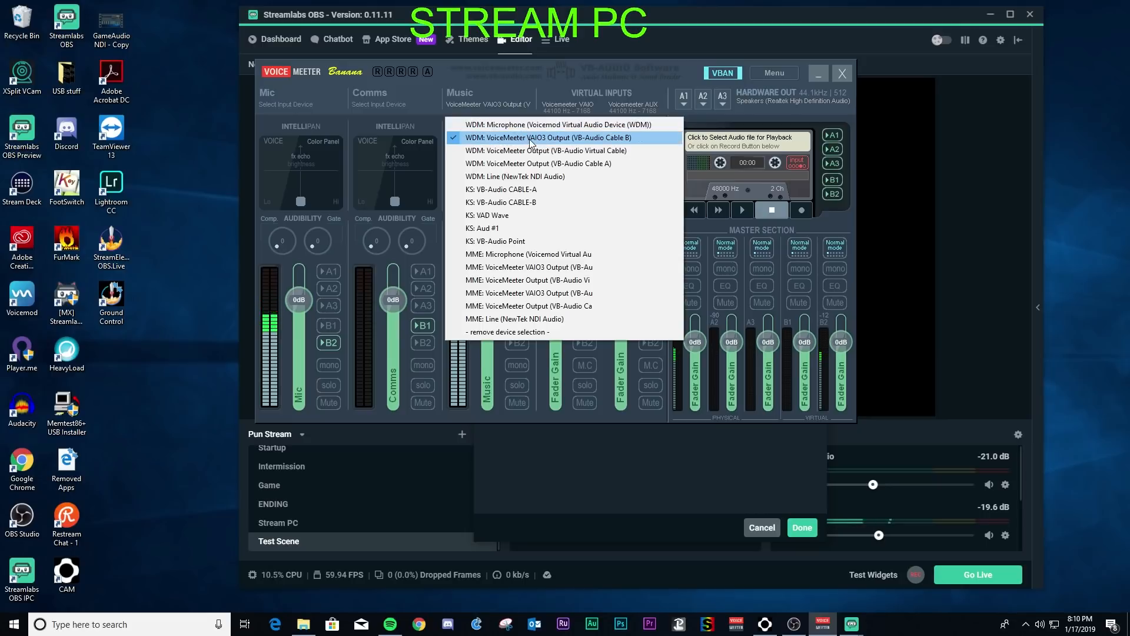
{"action": "left_click", "coordinate": [630, 140]}
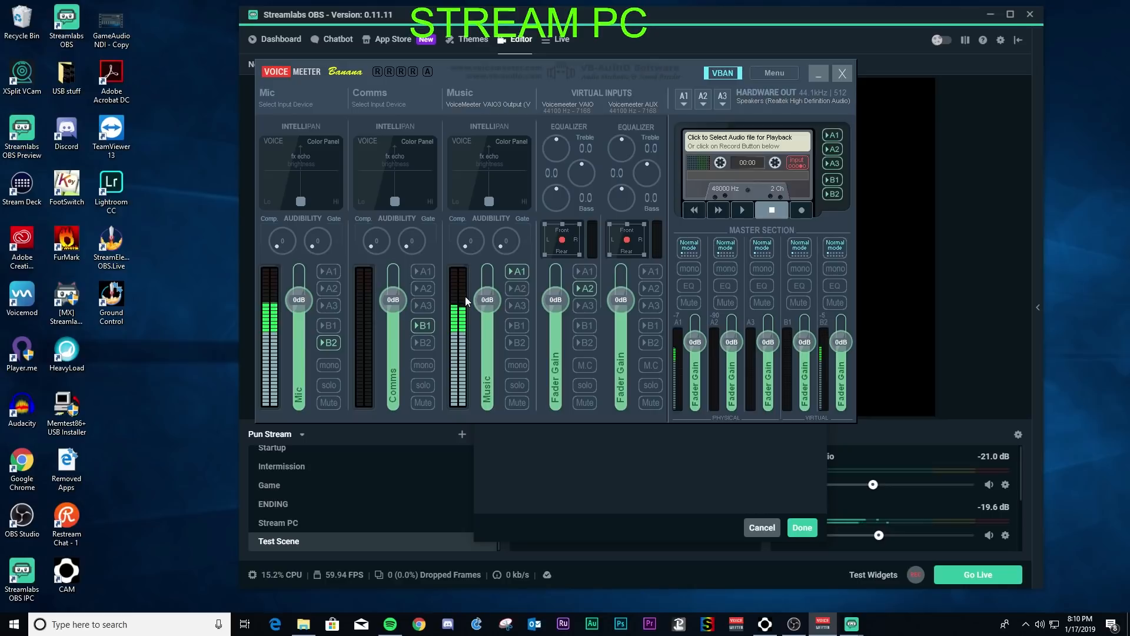
{"action": "left_click", "coordinate": [719, 591]}
{"action": "left_click", "coordinate": [797, 585]}
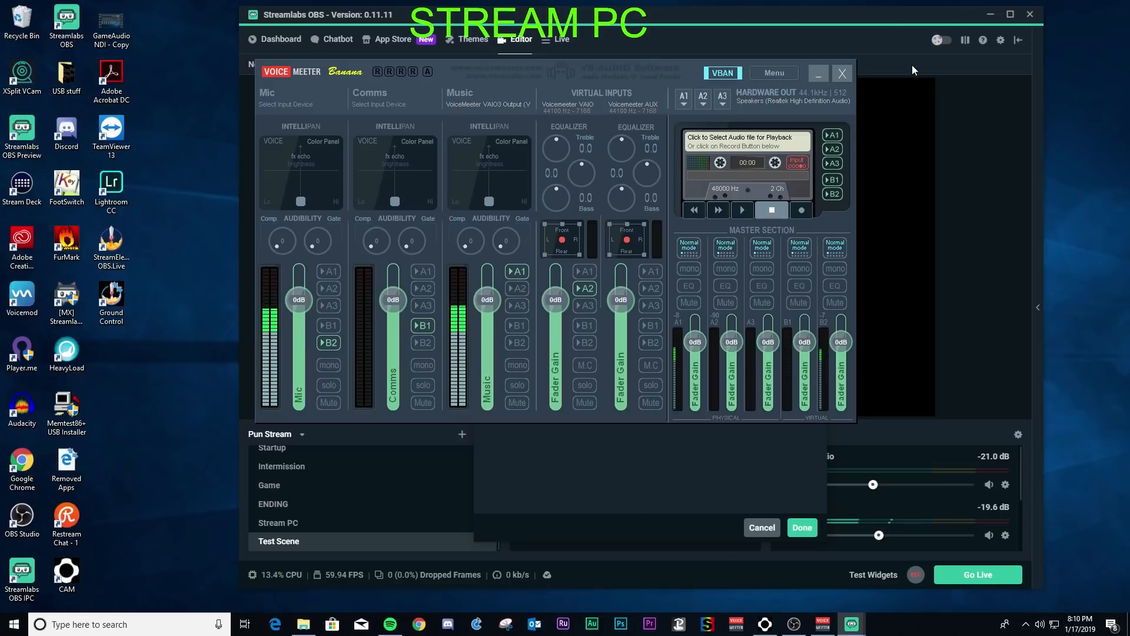
{"action": "left_click", "coordinate": [816, 73]}
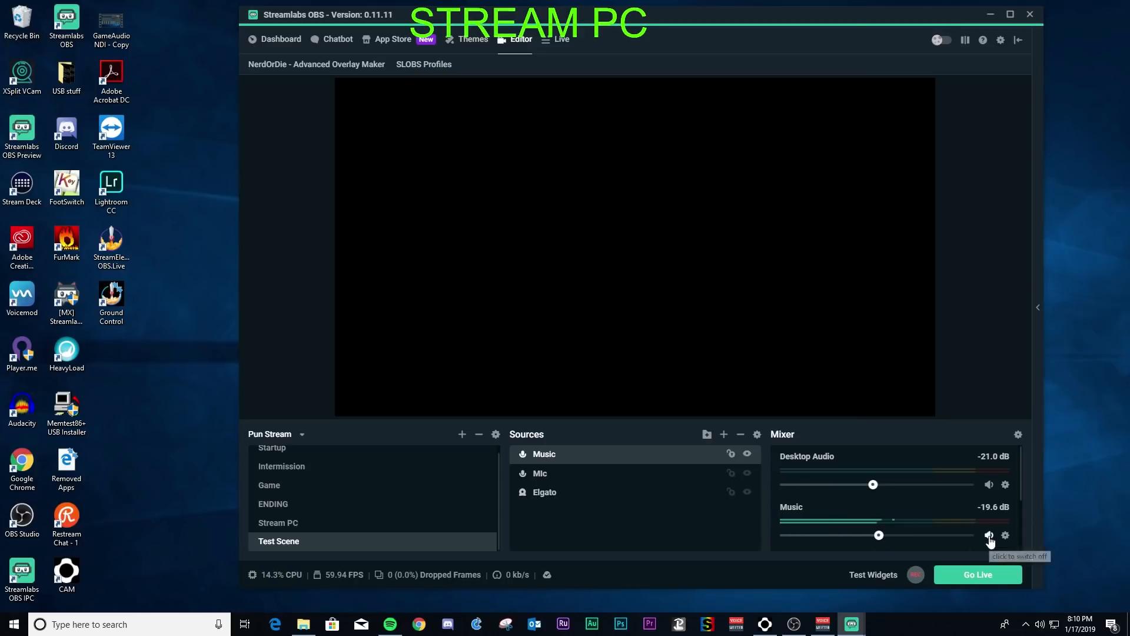
- Try Monitor and Output audio monitoring for the Music source, restore Monitor Off, and close the advanced audio settings
{"action": "left_click", "coordinate": [1018, 434]}
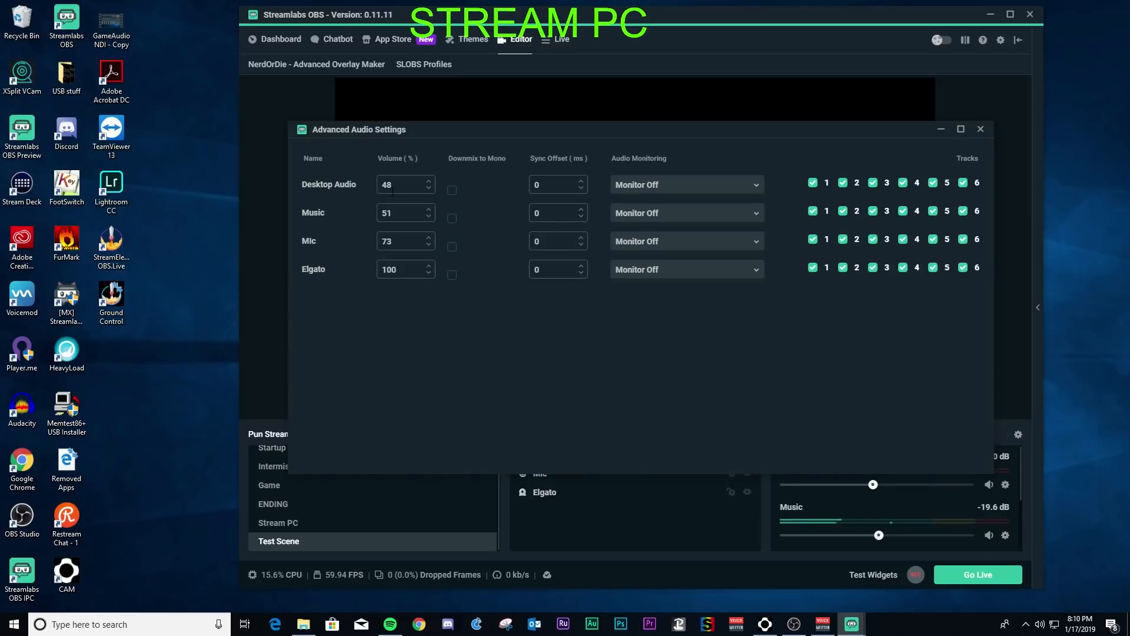
{"action": "left_click", "coordinate": [736, 220]}
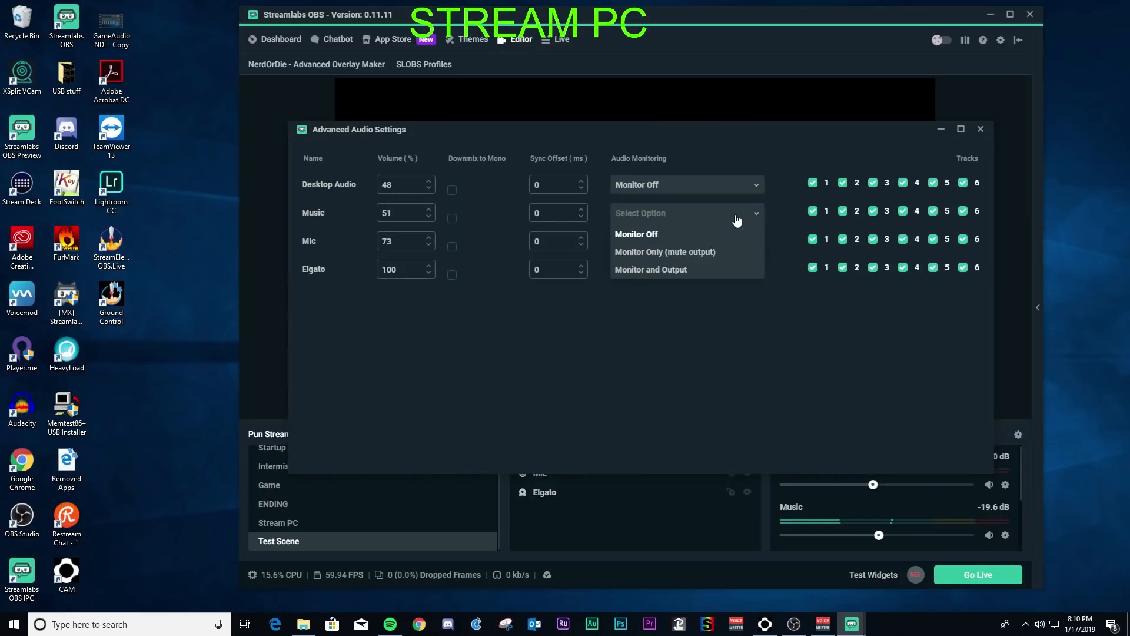
{"action": "left_click", "coordinate": [669, 271]}
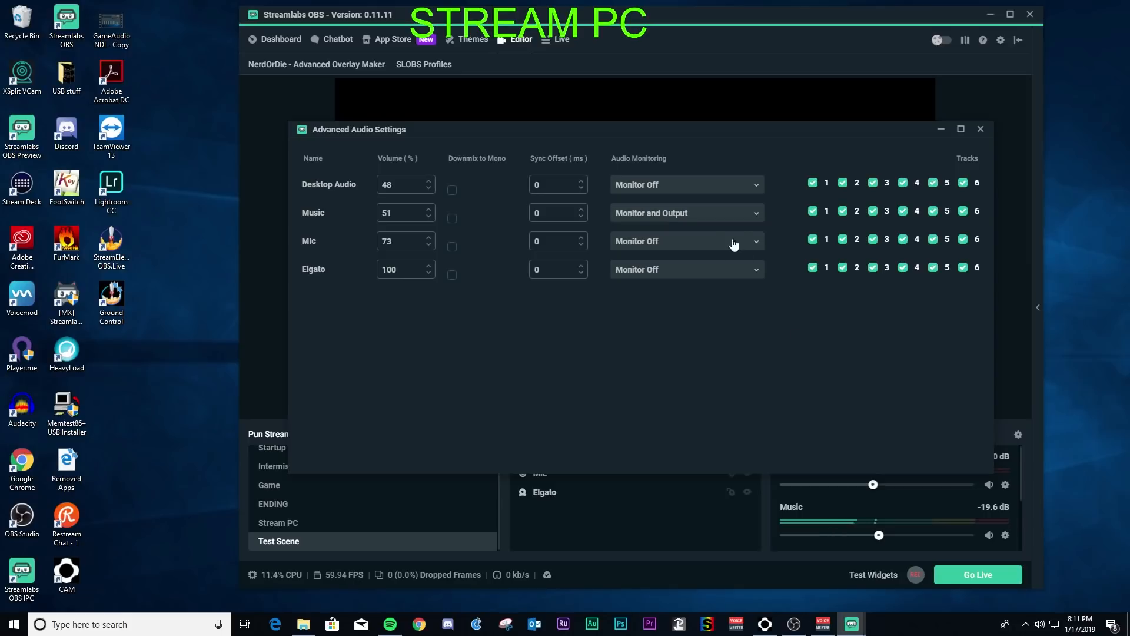
{"action": "left_click", "coordinate": [744, 213]}
{"action": "left_click", "coordinate": [639, 235]}
{"action": "left_click", "coordinate": [980, 130]}
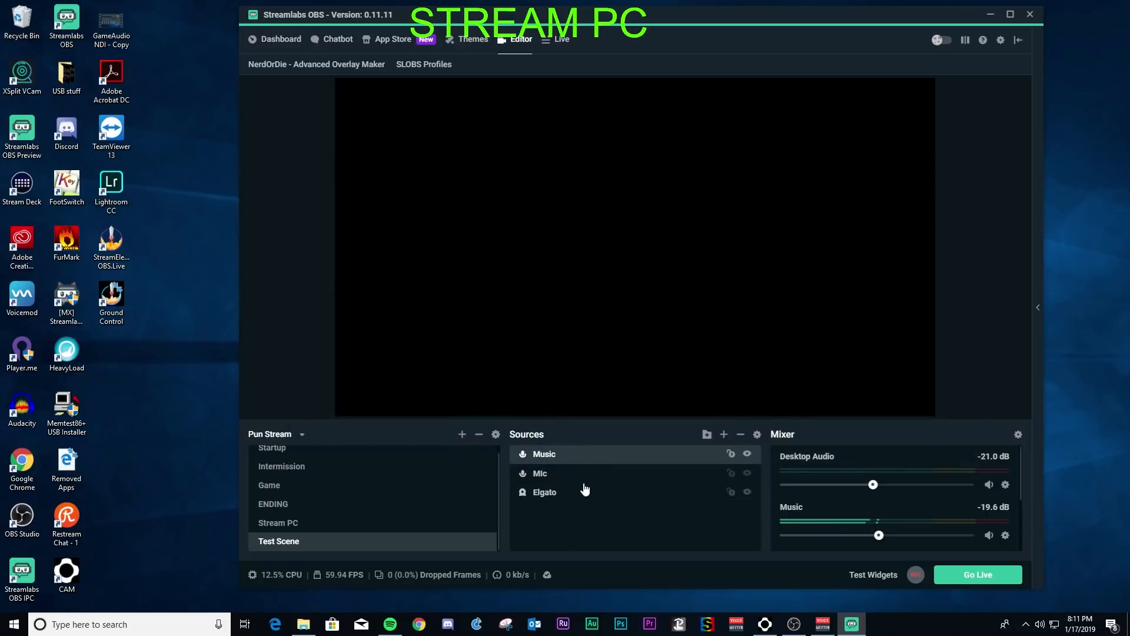
- Raise the Music source's volume in the Streamlabs OBS mixer to -2.2 dB
{"action": "mouse_move", "coordinate": [1021, 486]}
{"action": "left_mouse_down"}
{"action": "mouse_move", "coordinate": [1017, 527]}
{"action": "mouse_move", "coordinate": [1030, 468]}
{"action": "left_mouse_up"}
{"action": "mouse_move", "coordinate": [716, 23]}
{"action": "left_mouse_down"}
{"action": "mouse_move", "coordinate": [748, 19]}
{"action": "mouse_move", "coordinate": [734, 22]}
{"action": "left_mouse_up"}
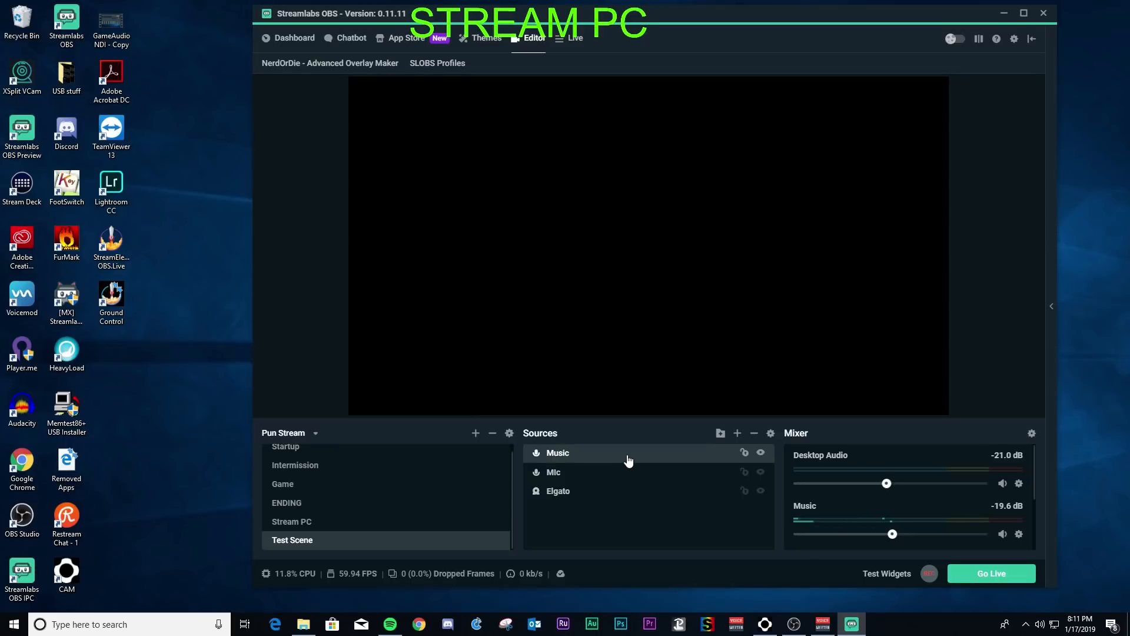
{"action": "left_click_drag", "start_coordinate": [892, 534], "coordinate": [976, 542]}
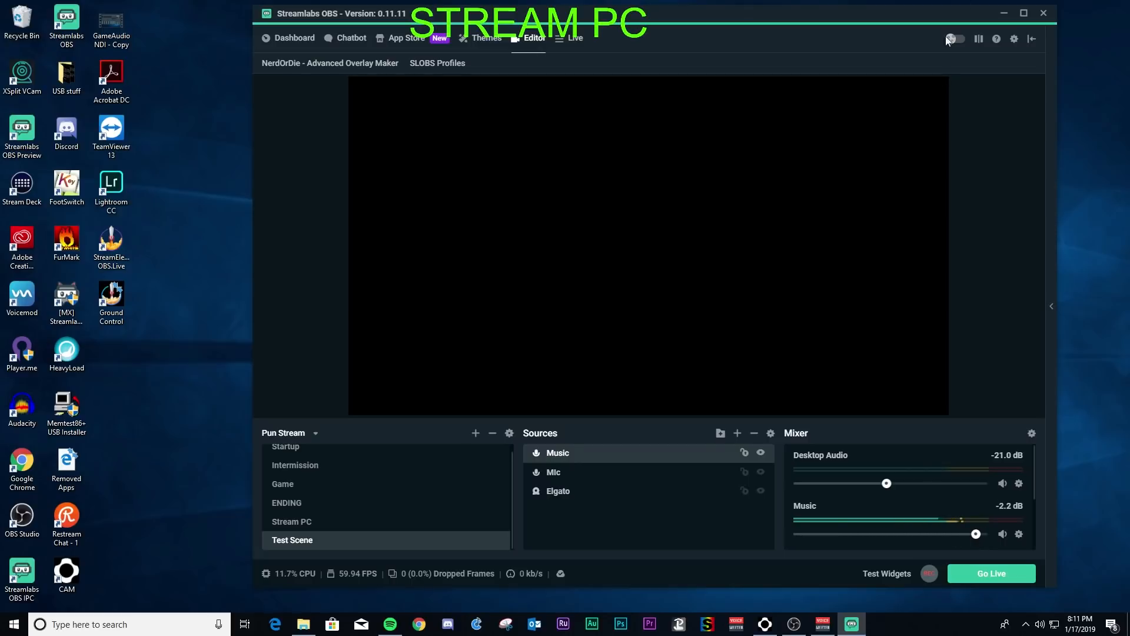
- Switch to Voicemeeter Banana, place it clear of the Streamlabs OBS mixer, and lower the Music channel's fader to -49.2 dB
{"action": "left_click", "coordinate": [823, 624]}
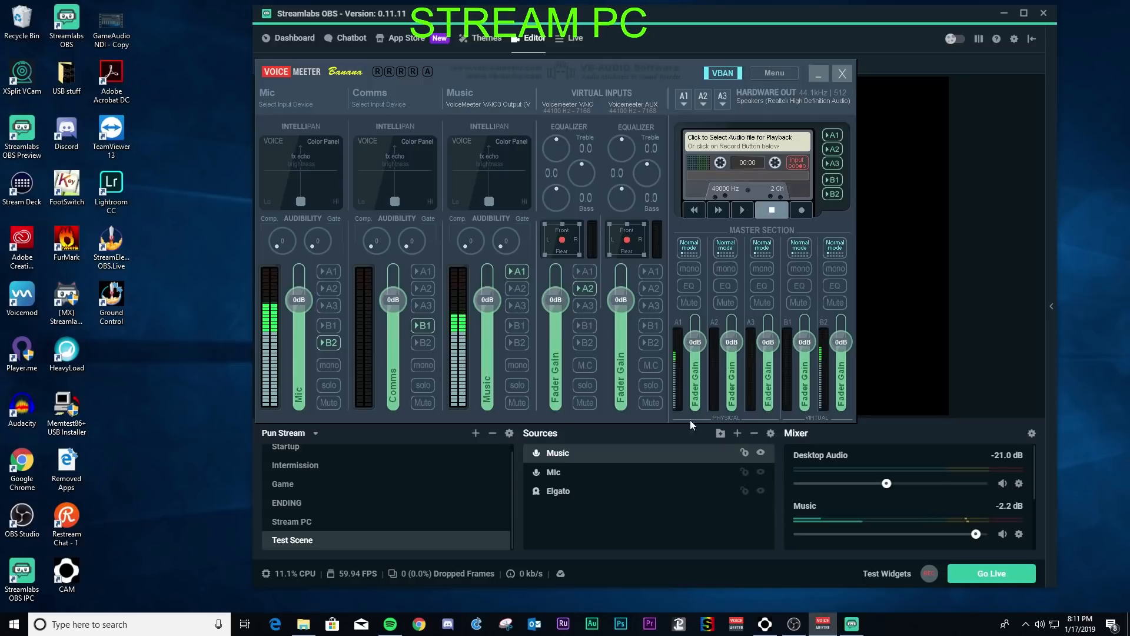
{"action": "left_click_drag", "start_coordinate": [644, 69], "coordinate": [531, 54]}
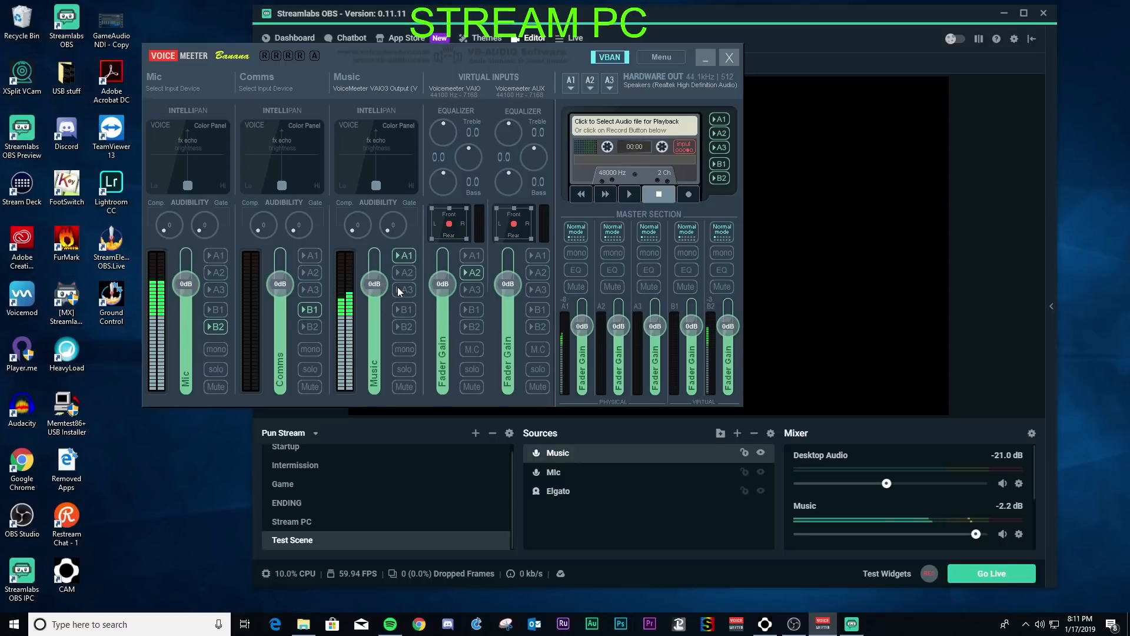
{"action": "left_click_drag", "start_coordinate": [373, 291], "coordinate": [362, 355]}
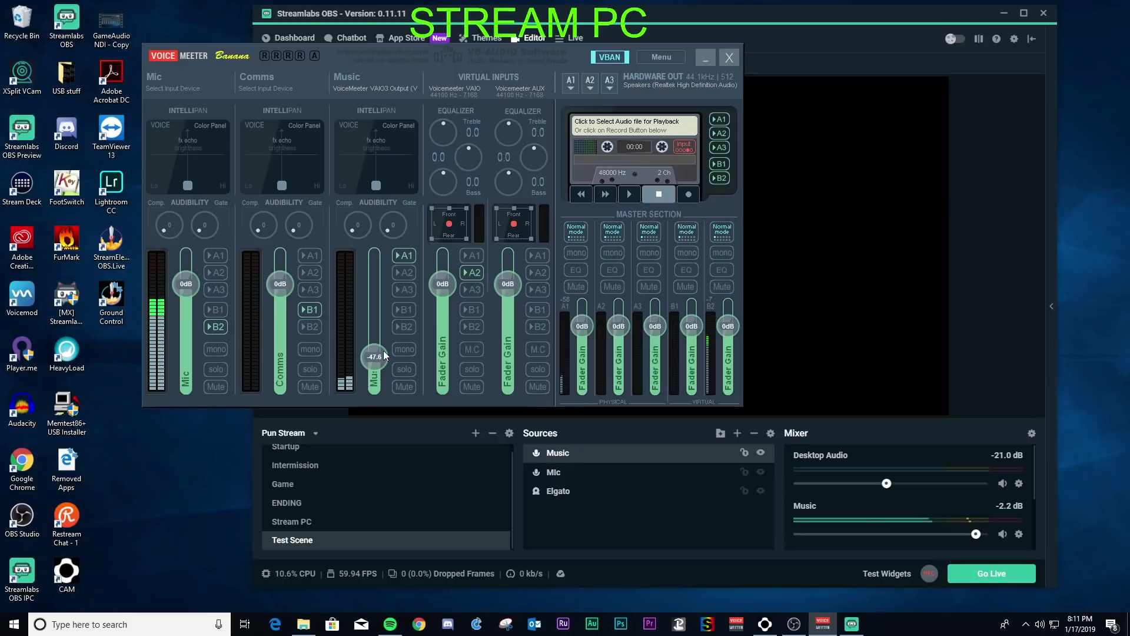
{"action": "scroll", "coordinate": [383, 357], "scroll_direction": "down", "scroll_amount": 3}
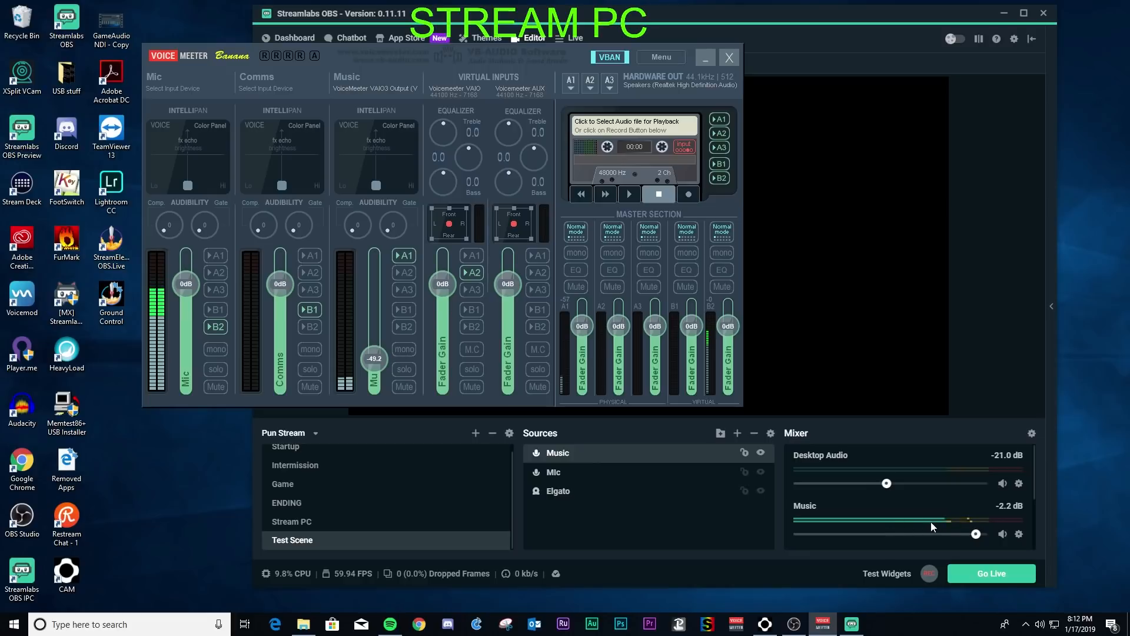
- Set the Music source's volume in the Streamlabs OBS mixer to -12.5 dB and return to Voicemeeter Banana
{"action": "left_click_drag", "start_coordinate": [976, 534], "coordinate": [924, 535]}
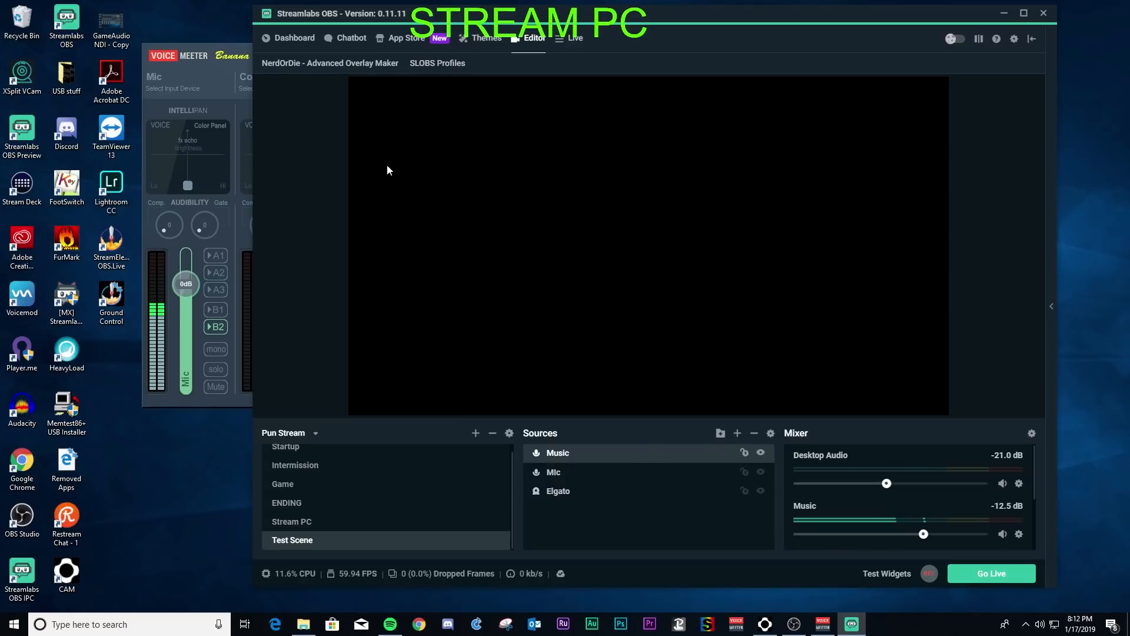
{"action": "left_click", "coordinate": [238, 56]}
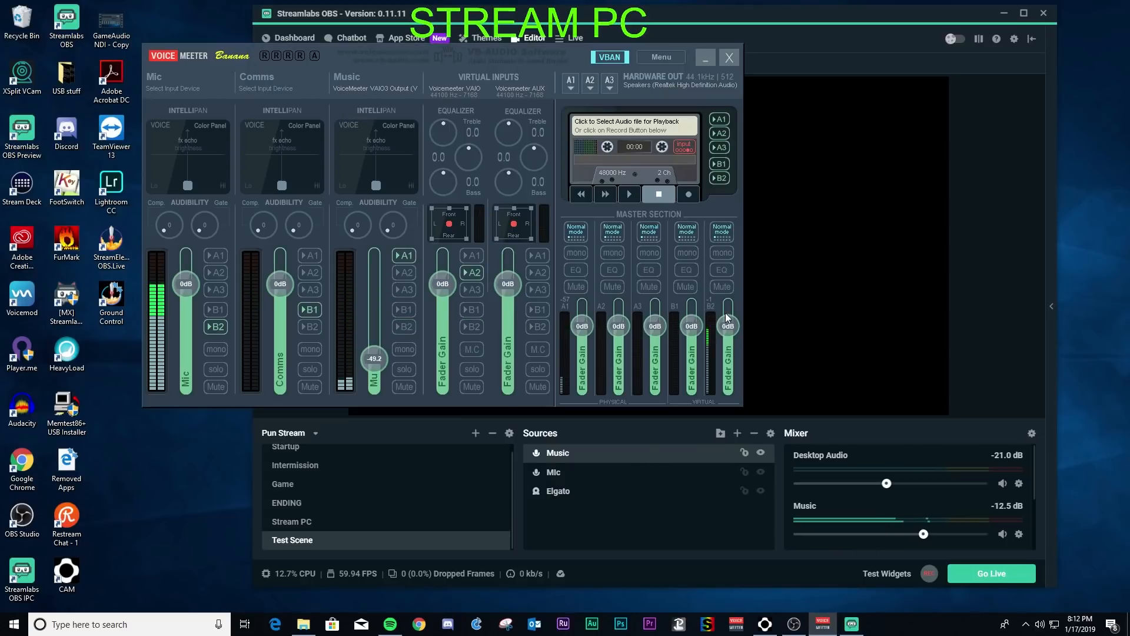